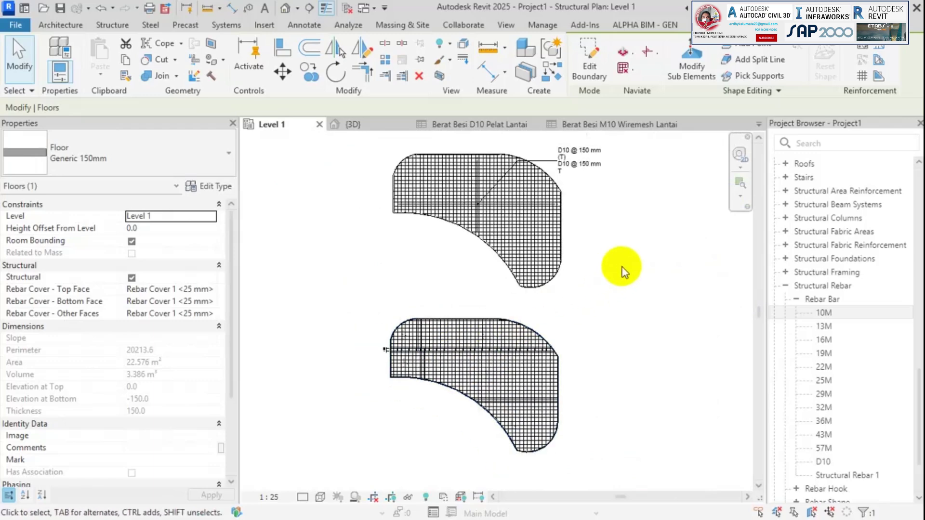
Examine the two reinforced floor slabs in the Level 1 plan and read the M10 wiremesh and D10 rebar weight schedules.
scroll(516, 191, up, 5)
middle_drag(496, 212, 448, 172)
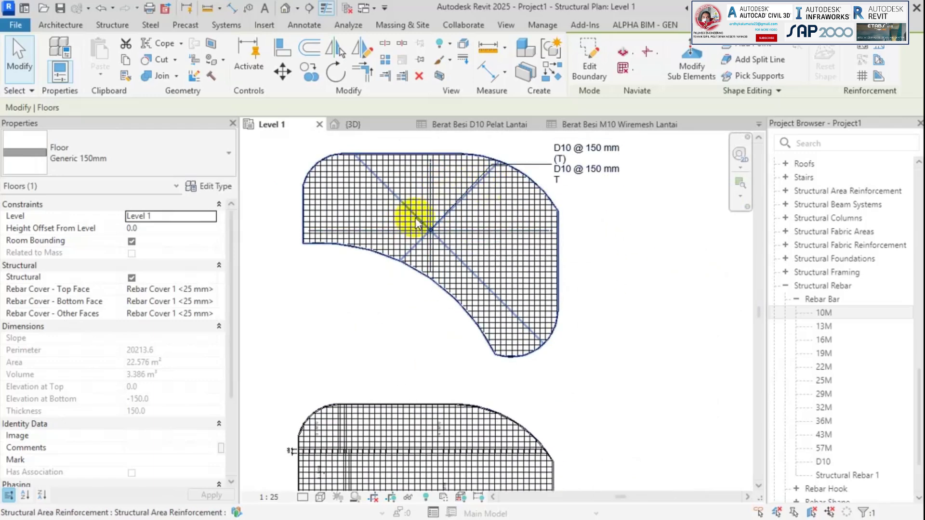
middle_drag(379, 451, 386, 364)
middle_drag(602, 274, 473, 281)
scroll(548, 345, down, 3)
scroll(470, 201, up, 1)
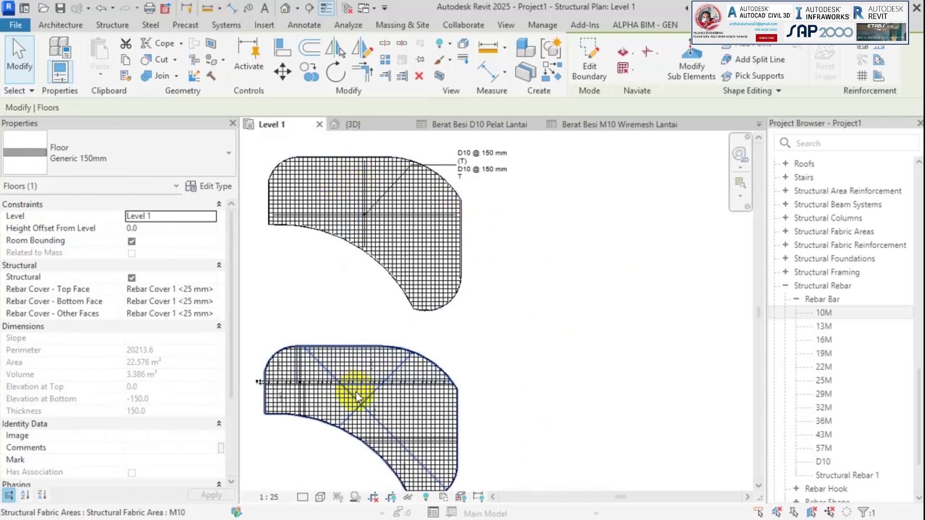
click(624, 125)
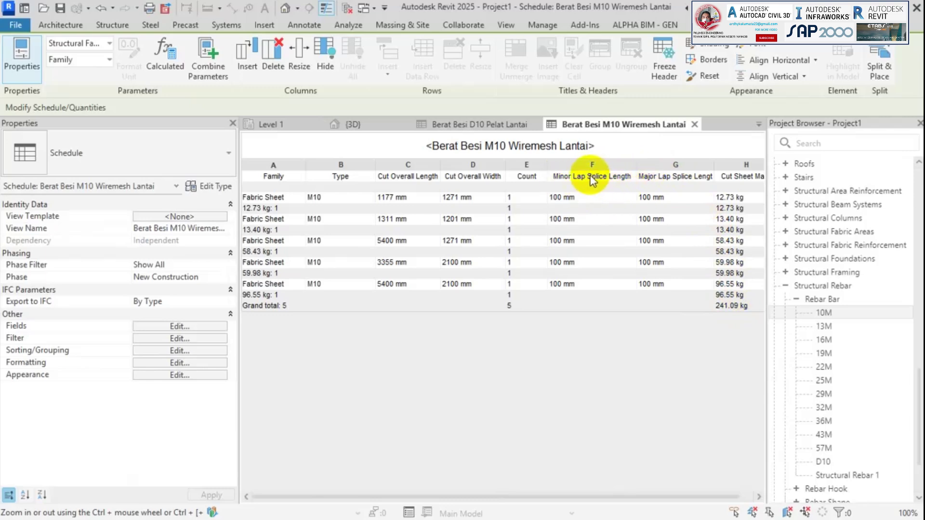
click(479, 124)
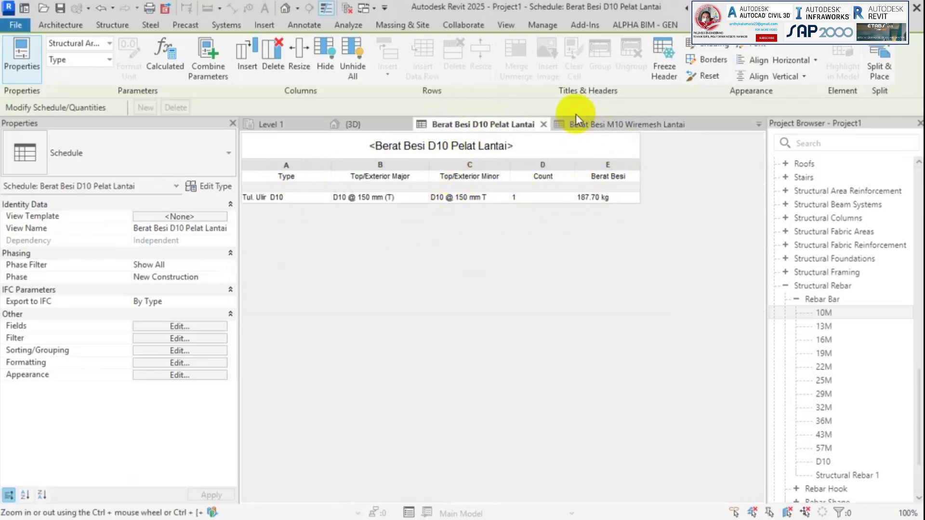
Inspect the M10 fabric sheets and their overlaps in the Level 1 plan, and check the supplier's wiremesh weight table in the browser.
click(299, 127)
middle_drag(510, 367, 538, 361)
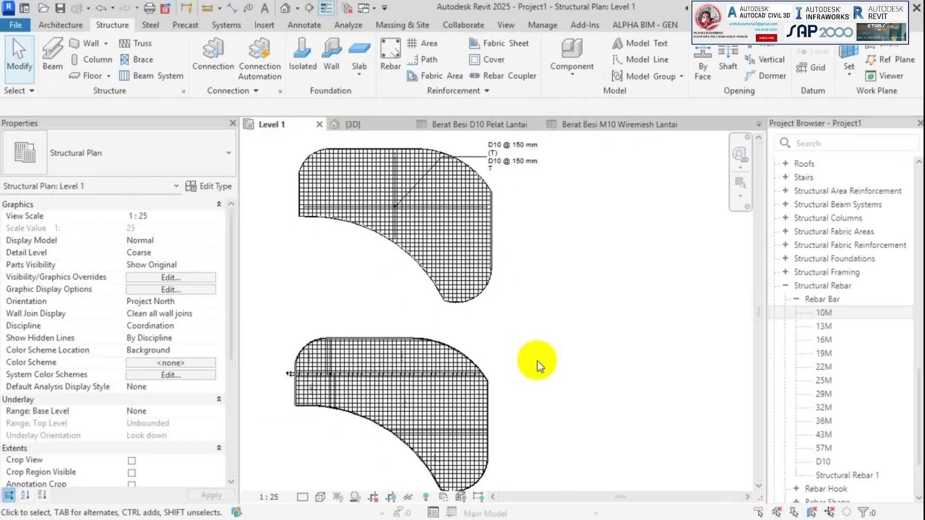
scroll(284, 399, up, 1)
scroll(284, 402, up, 5)
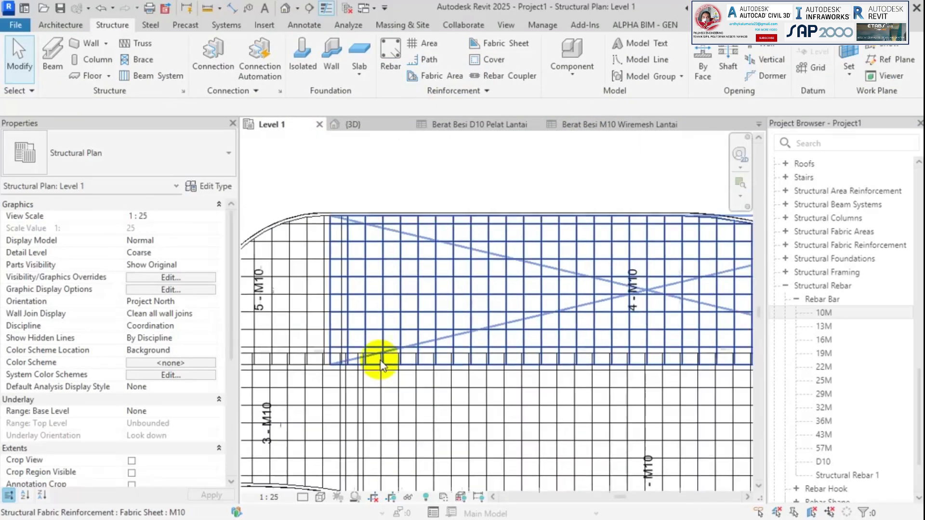
scroll(368, 315, up, 3)
scroll(365, 318, down, 4)
middle_drag(437, 315, 336, 306)
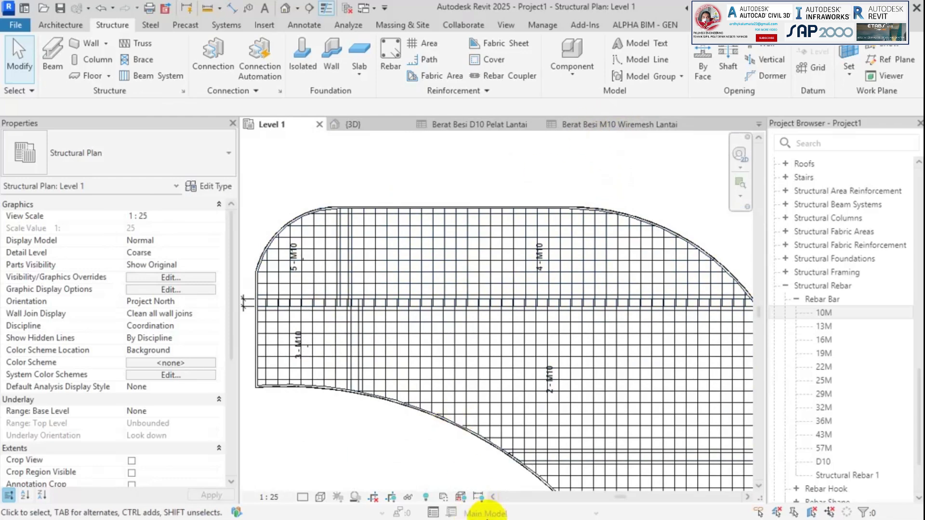
key(alt+Tab)
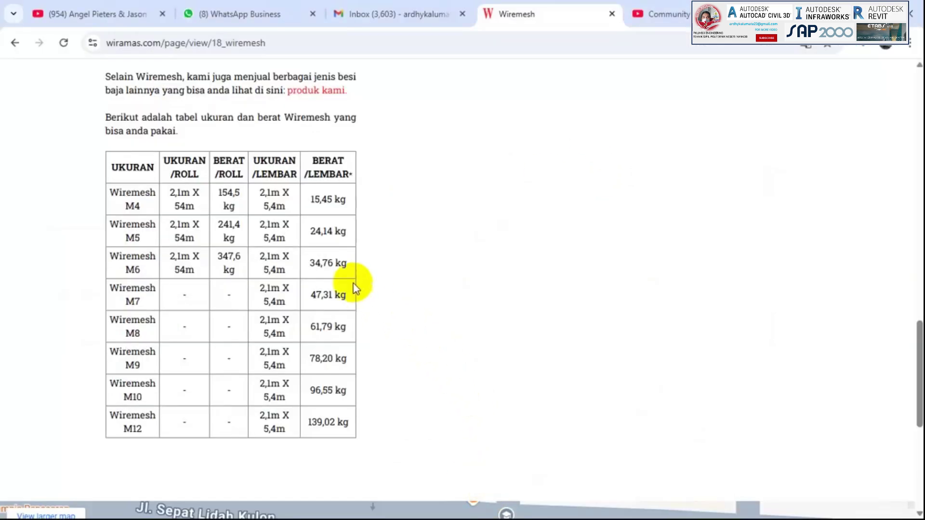
key(alt+Tab)
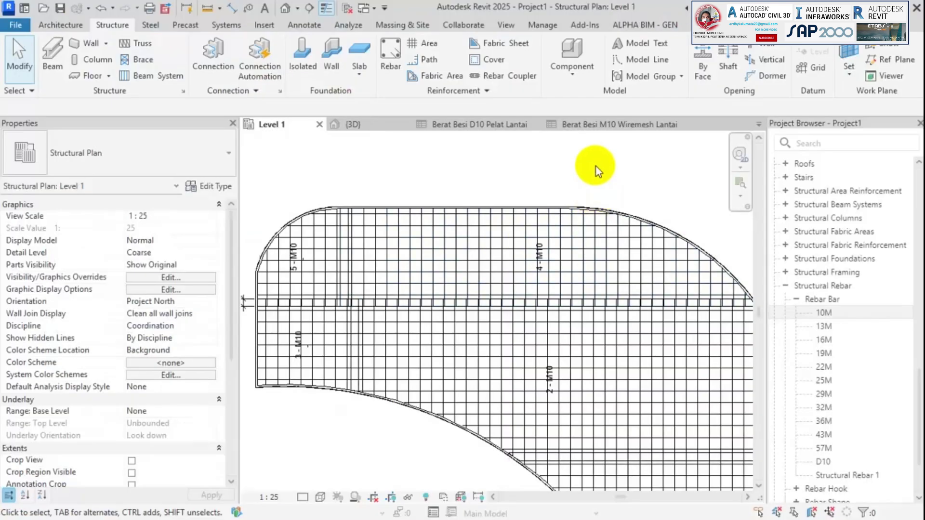
Subtract the D10 rebar schedule weight of 187.7 kg from the M10 wiremesh grand total of 241.09 kg in Calculator.
click(600, 126)
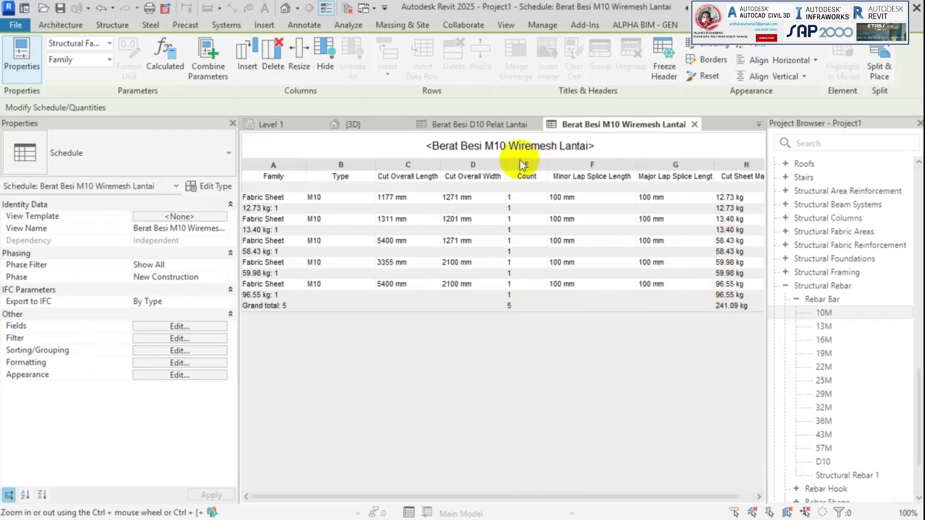
key(super)
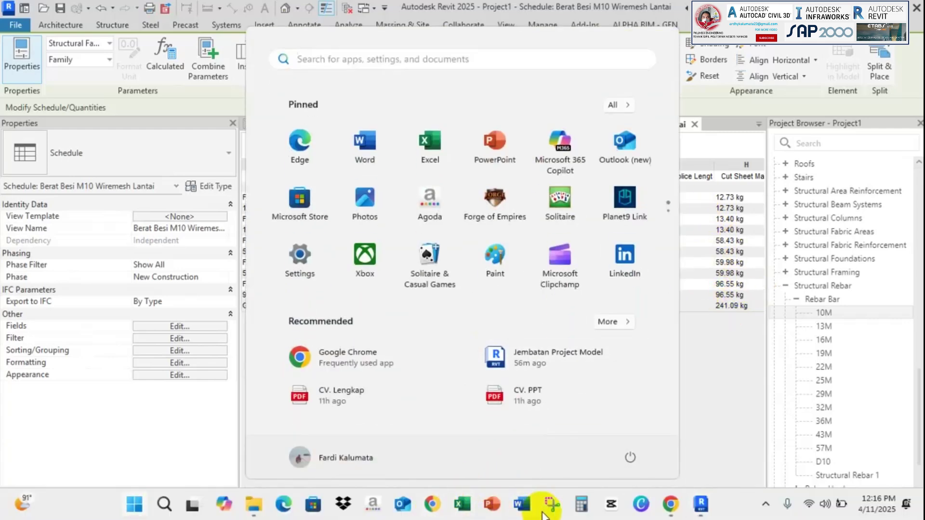
click(582, 511)
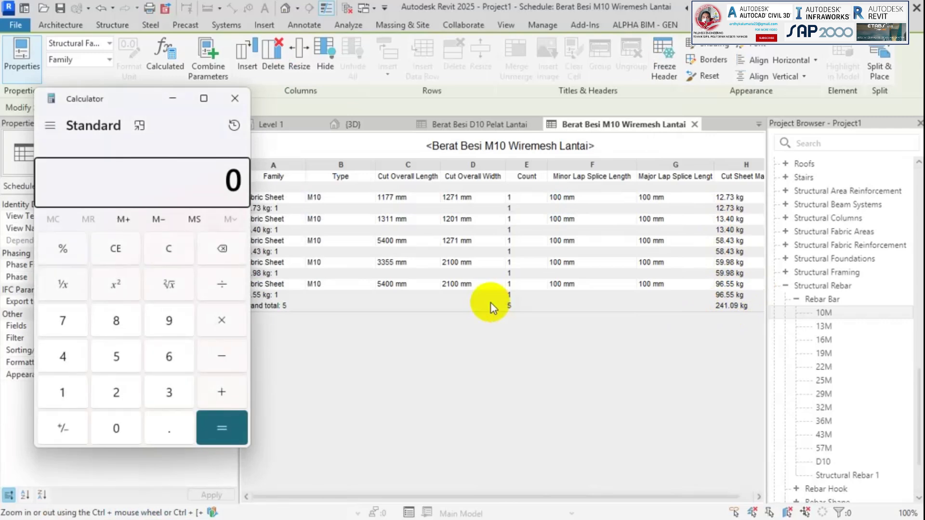
text(241.09)
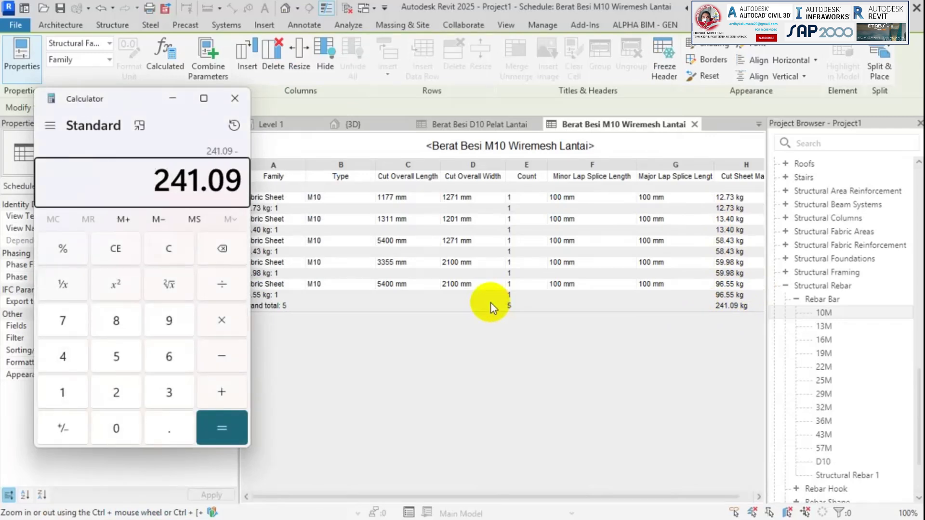
click(466, 121)
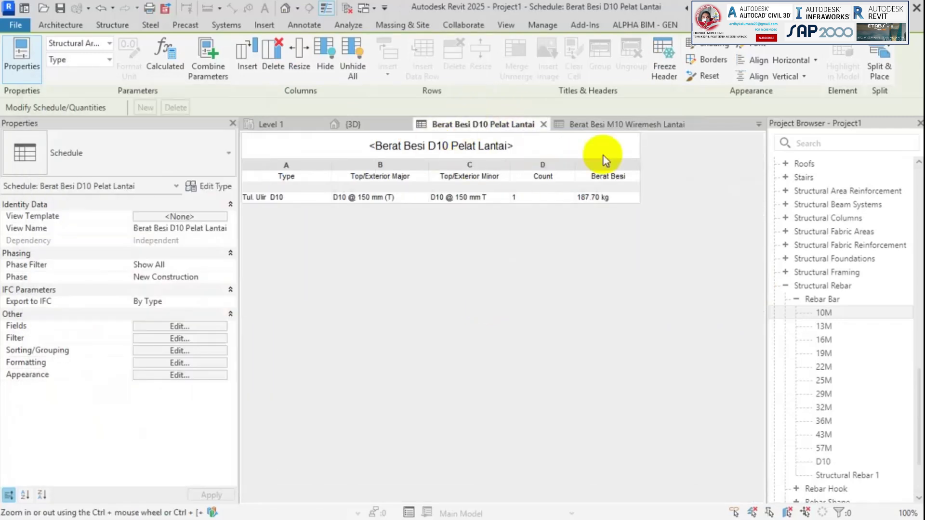
key(alt+Tab)
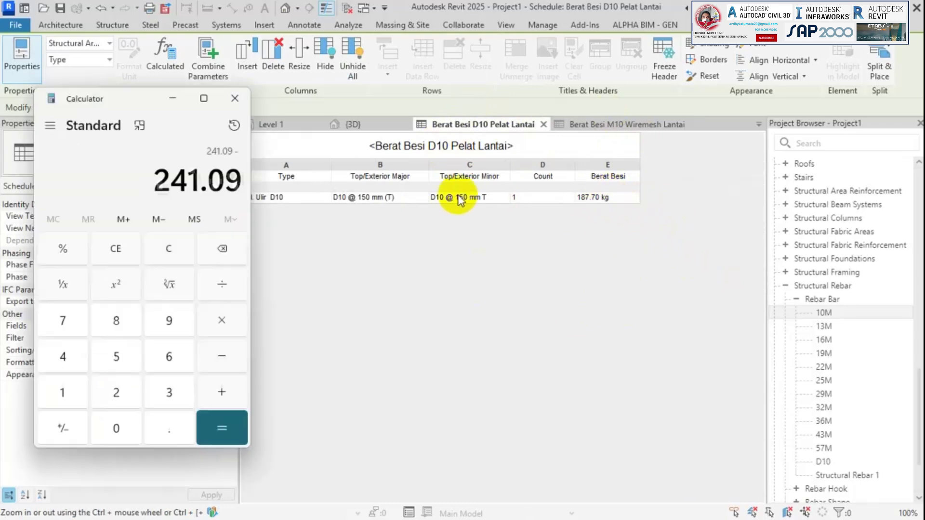
text(-)
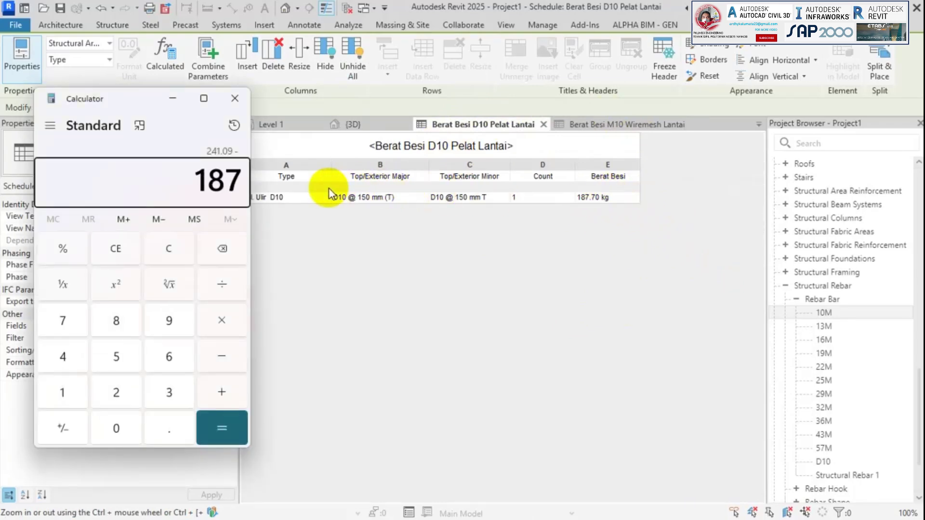
key(Return)
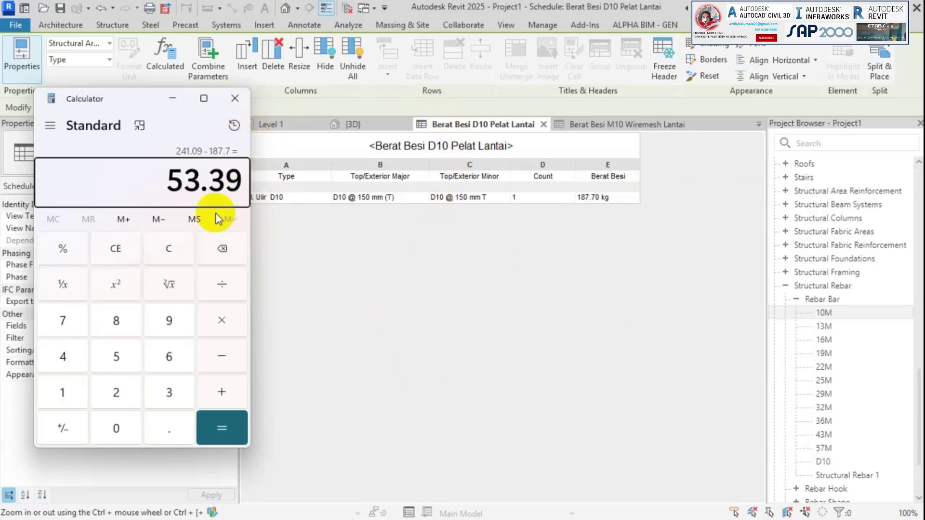
drag(167, 184, 240, 182)
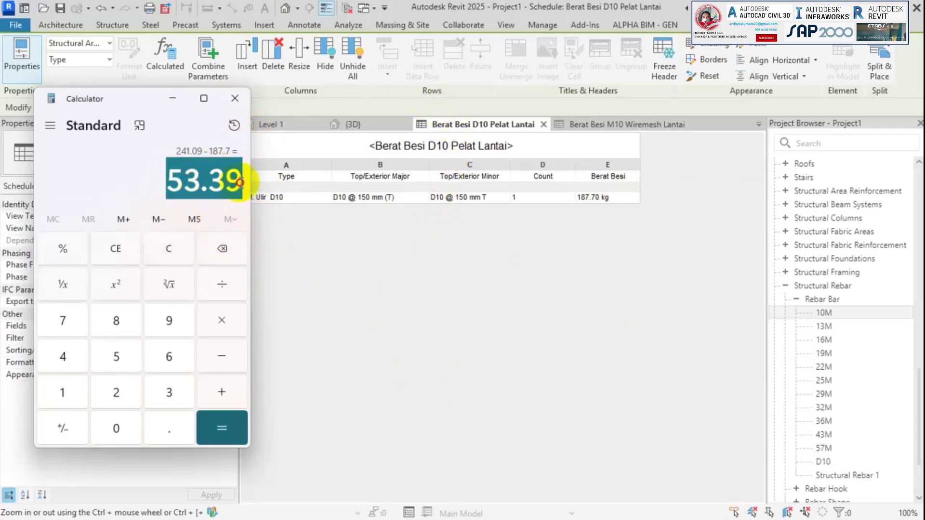
click(236, 99)
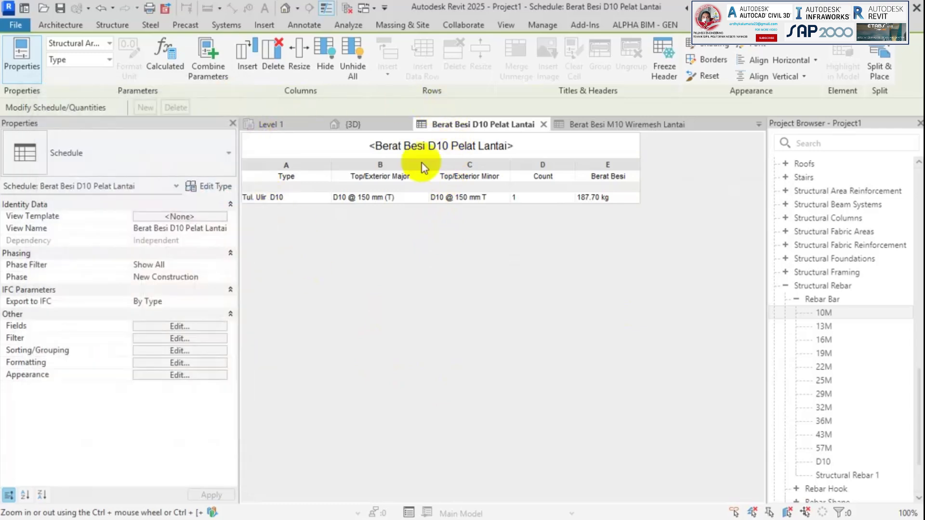
Compare the D10 area-reinforced slab with the M10 wiremesh slab in the 3D view and the Level 1 plan.
click(374, 126)
scroll(524, 276, down, 5)
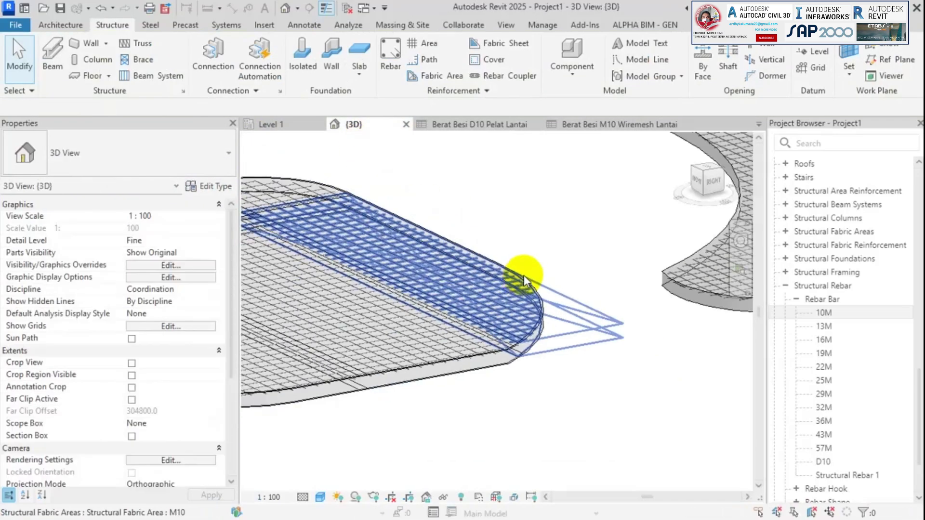
click(270, 123)
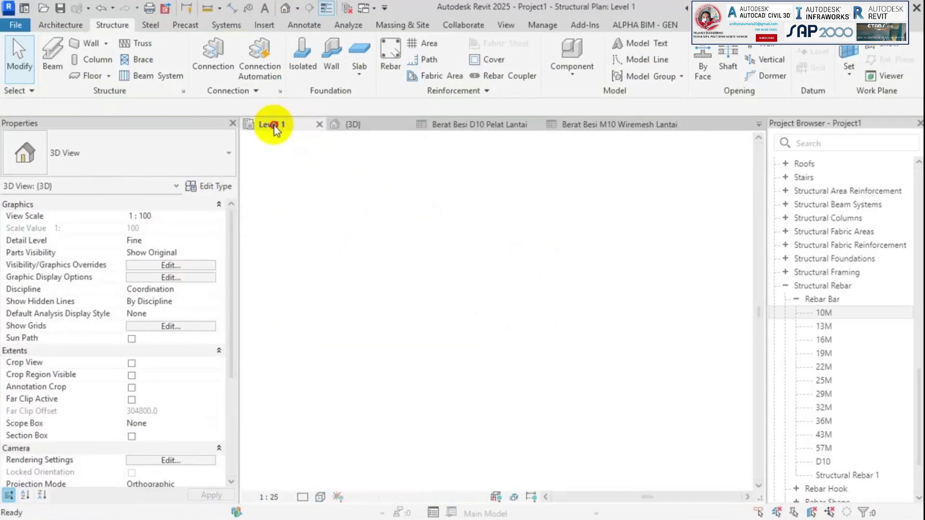
scroll(411, 262, down, 3)
scroll(593, 237, down, 1)
middle_drag(593, 227, 554, 293)
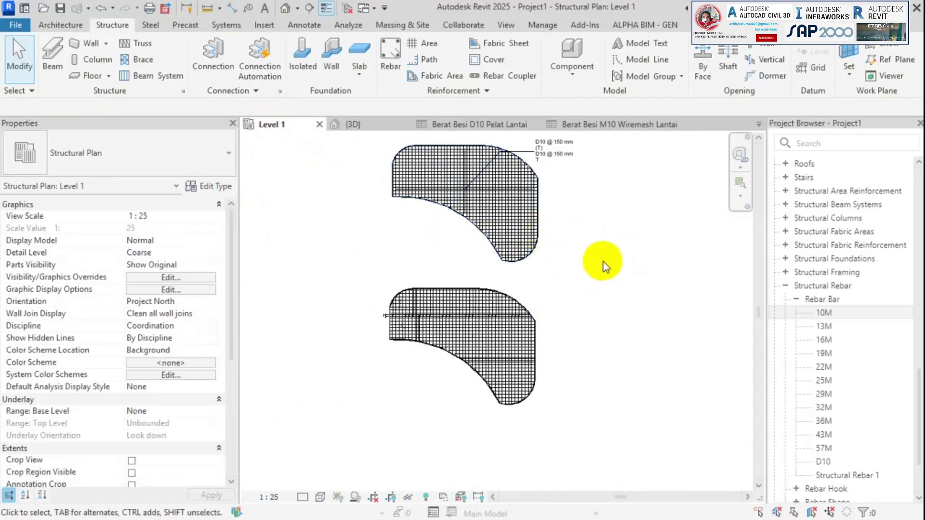
middle_drag(627, 220, 579, 227)
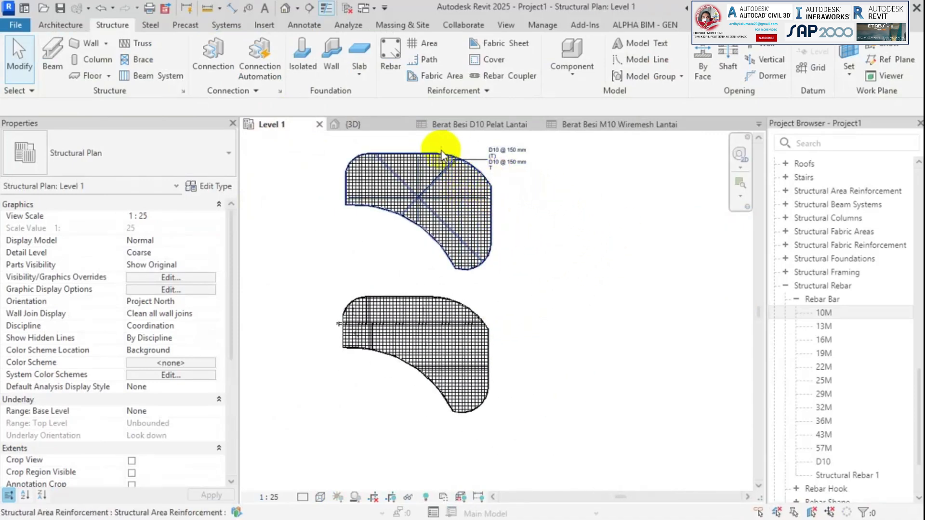
middle_drag(534, 172, 519, 184)
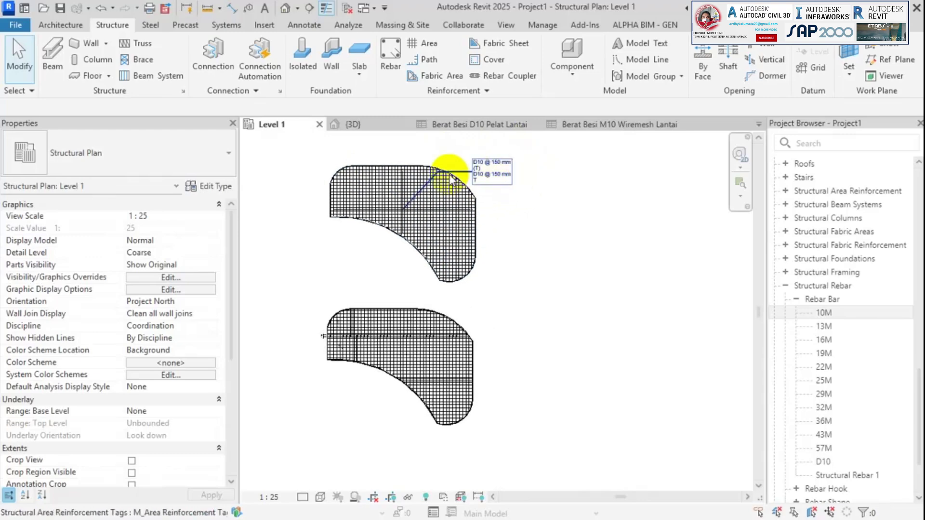
scroll(440, 372, up, 2)
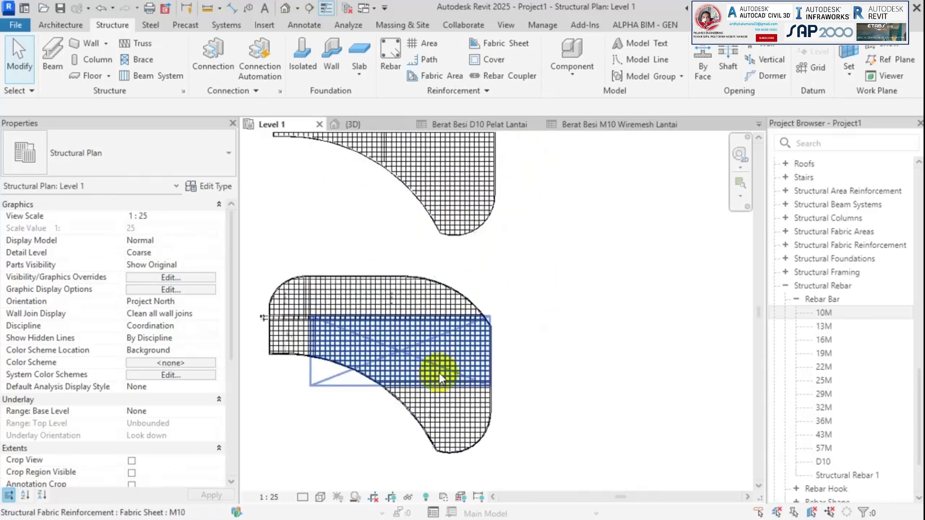
scroll(596, 347, down, 2)
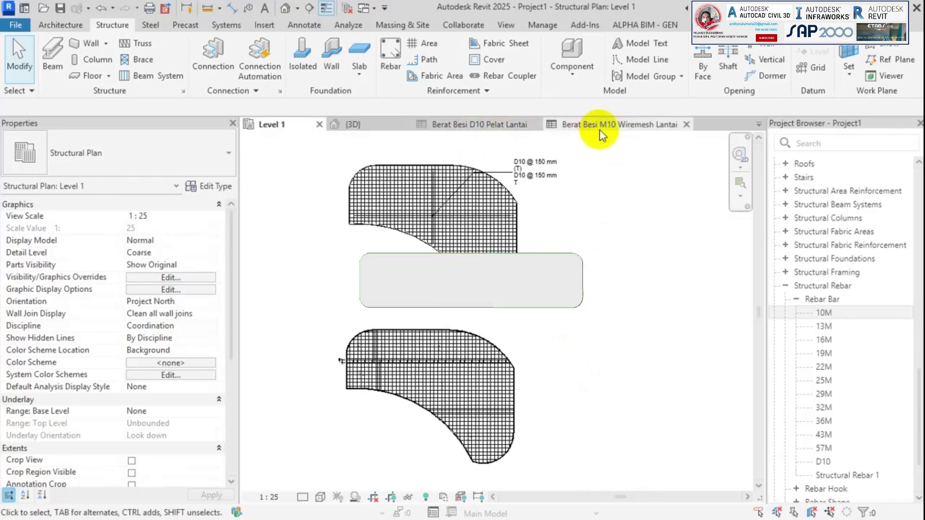
middle_drag(608, 144, 597, 142)
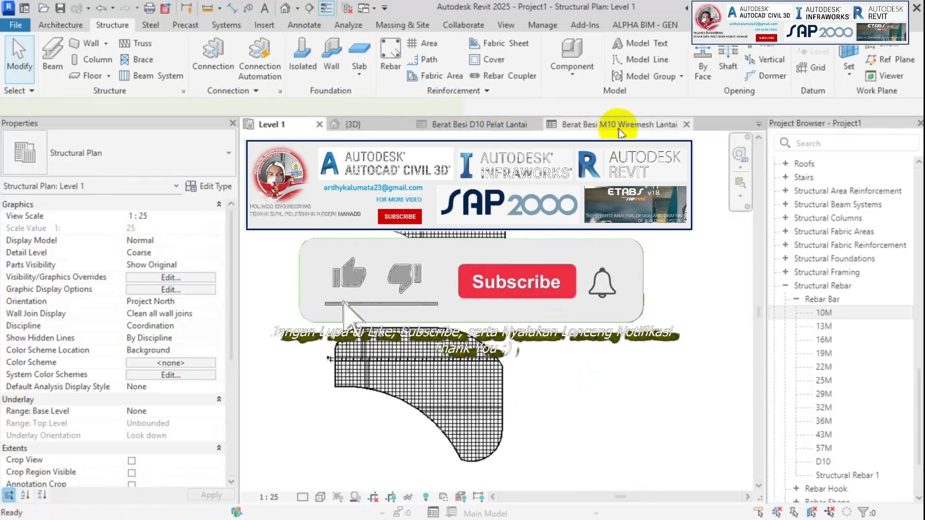
Close the Berat Besi D10 Pelat Lantai schedule and show both reinforced slabs in the 3D view.
click(616, 126)
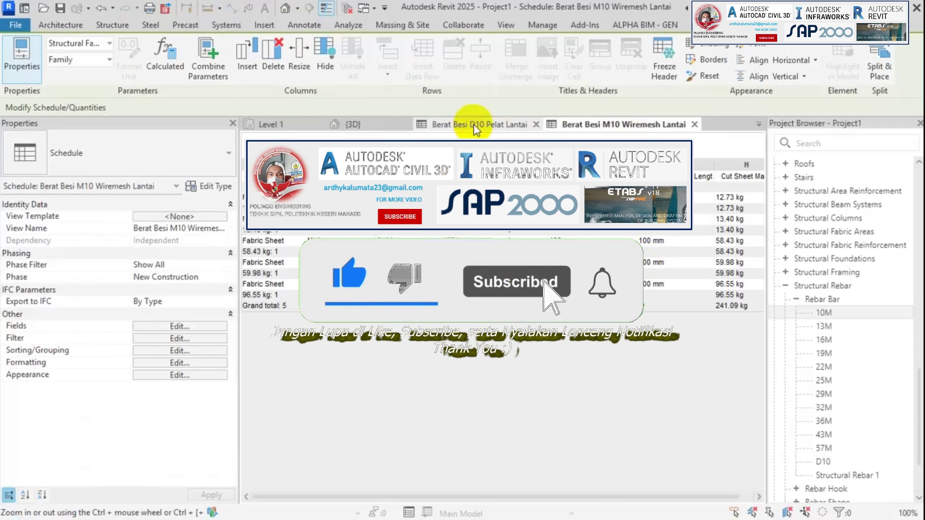
click(535, 124)
click(371, 126)
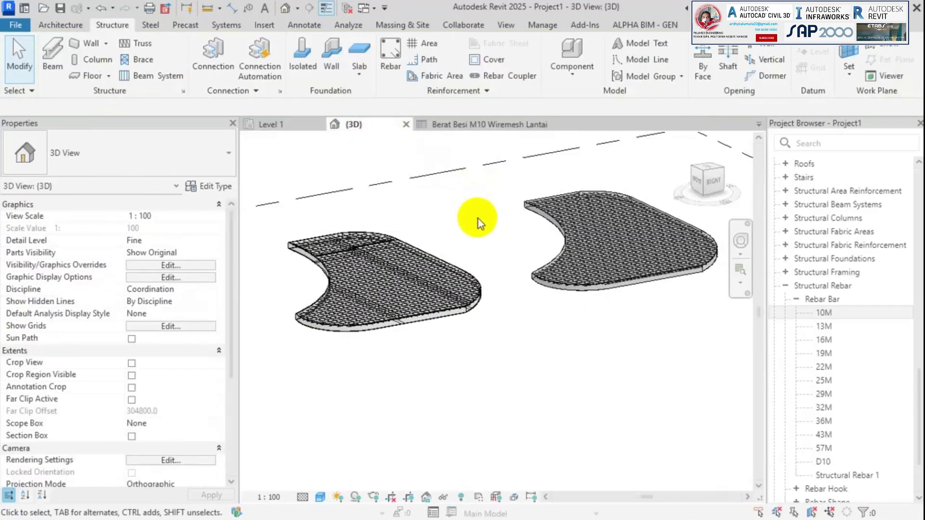
shift+middle_drag(478, 218, 510, 277)
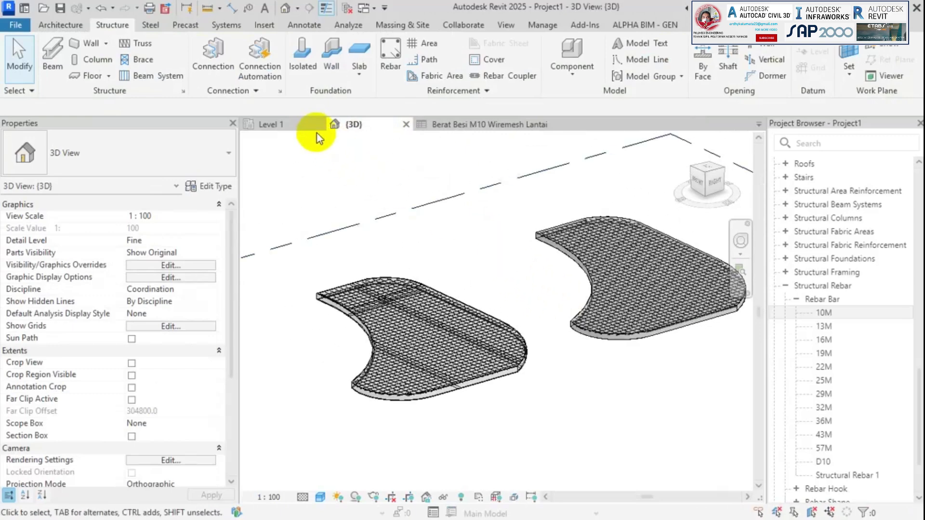
click(60, 25)
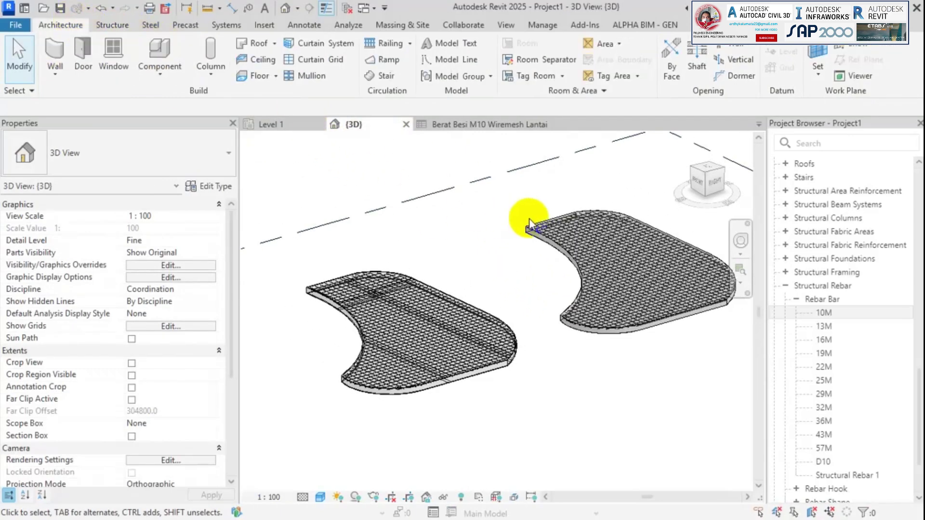
scroll(529, 211, up, 1)
click(506, 24)
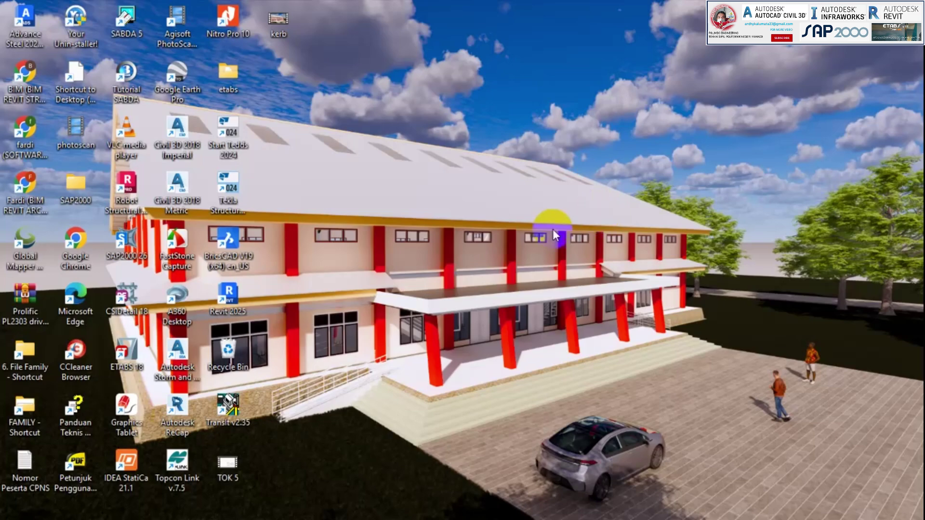
right_click(436, 185)
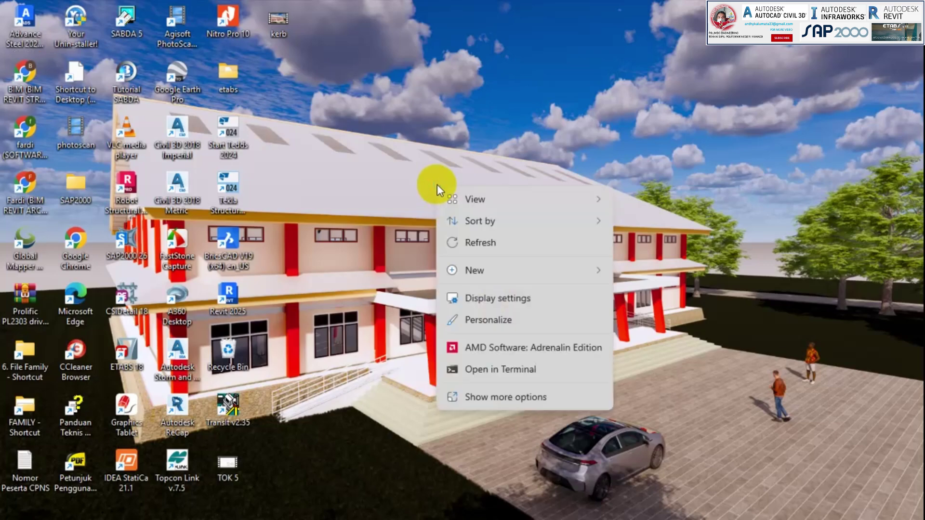
click(515, 245)
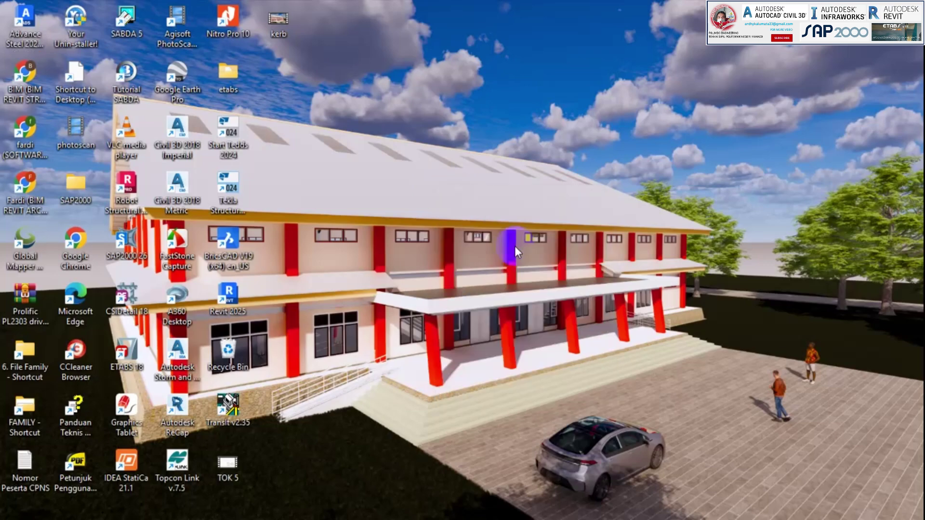
click(505, 310)
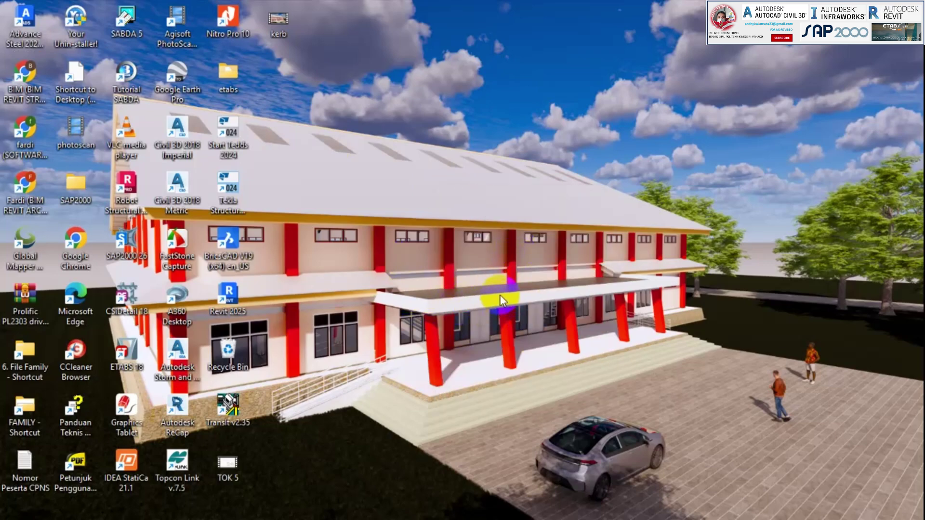
right_click(499, 168)
click(538, 215)
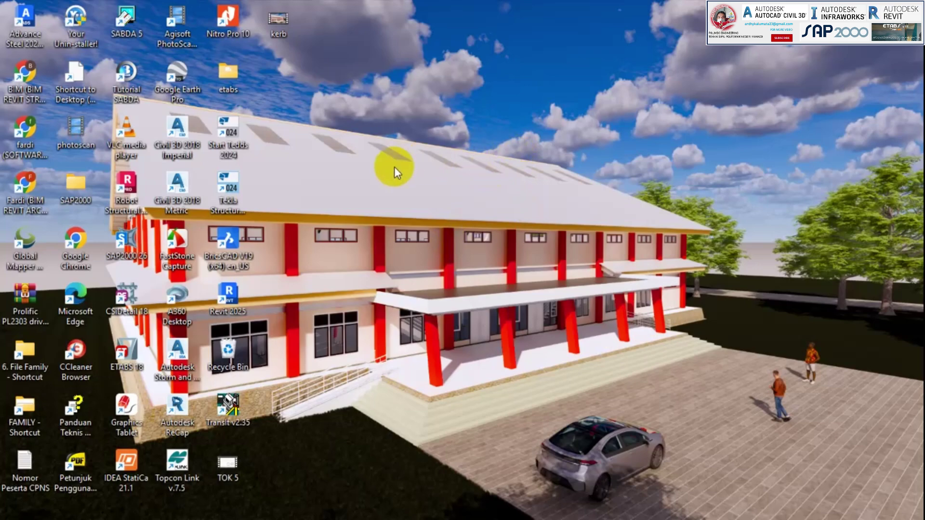
right_click(458, 114)
click(502, 172)
right_click(548, 208)
click(581, 260)
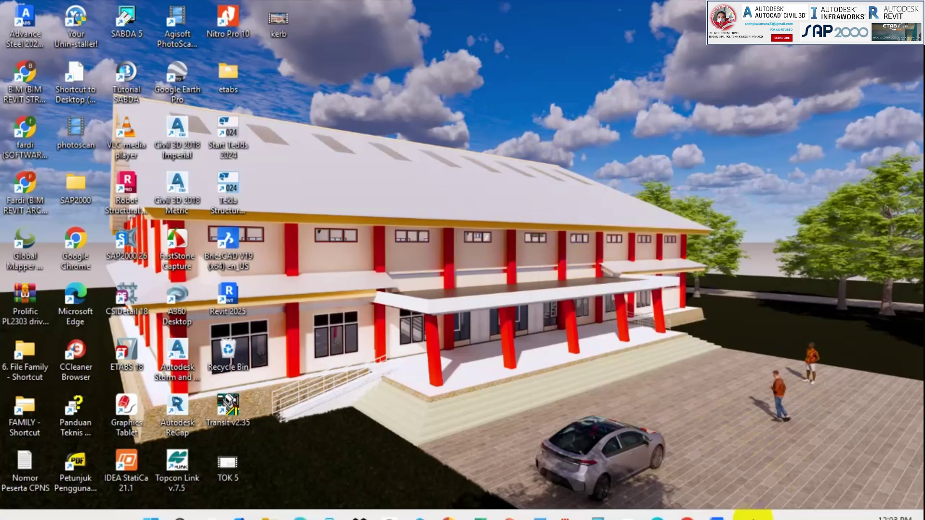
Switch to YouTube Studio in the browser and read through the channel's viewer comments for tutorial requests.
click(686, 504)
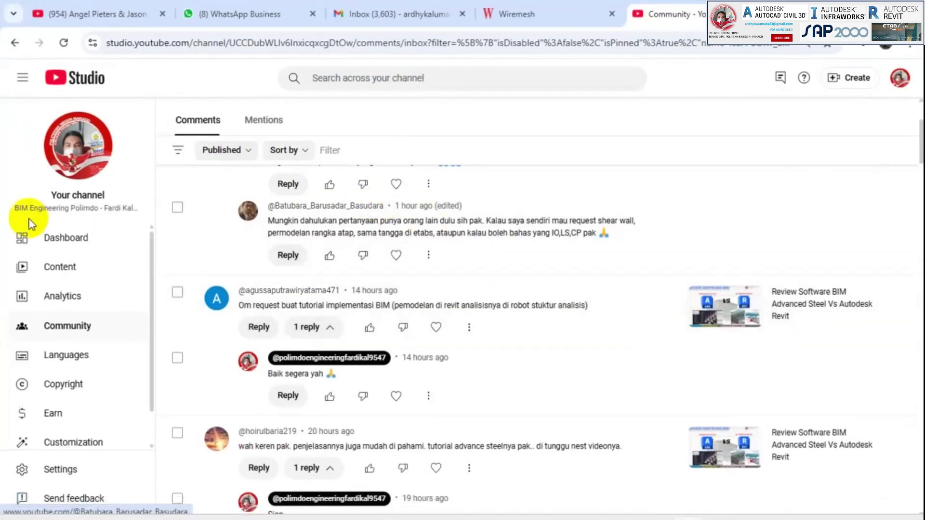
scroll(436, 303, up, 3)
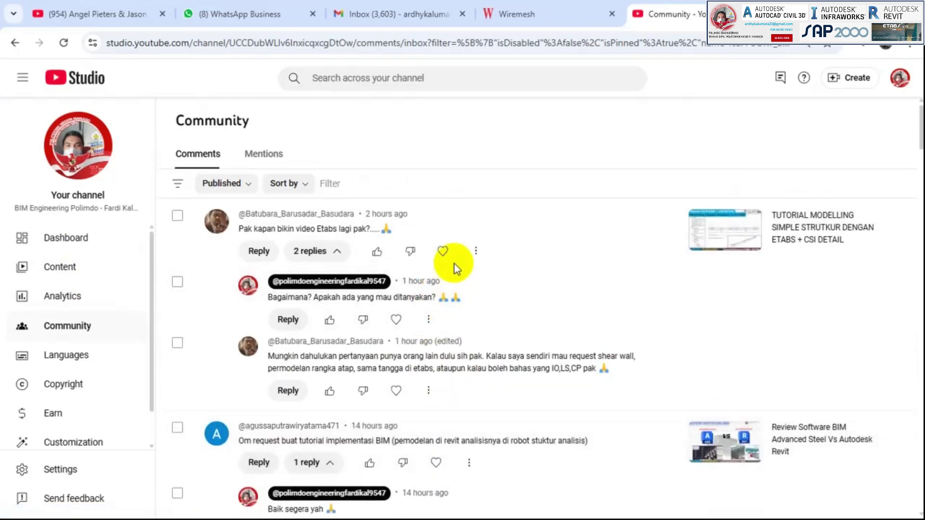
scroll(455, 267, down, 3)
scroll(456, 267, down, 4)
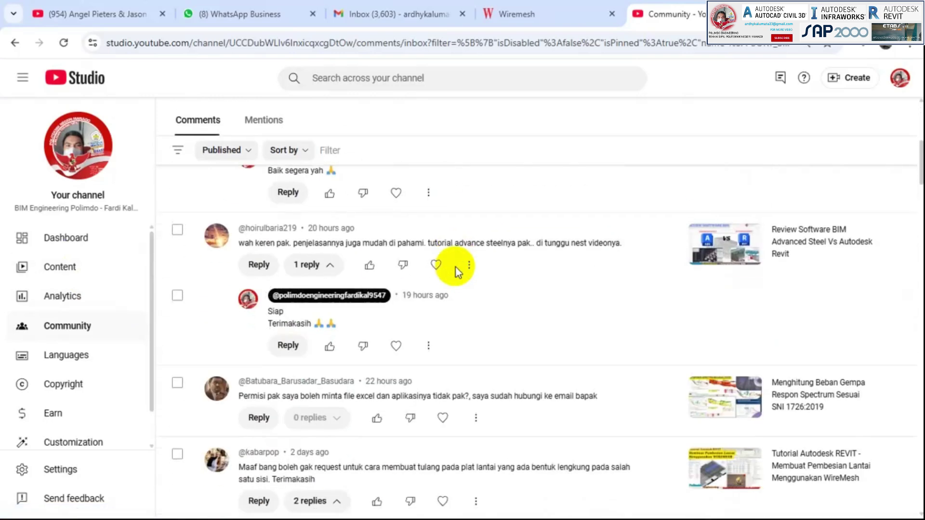
scroll(464, 278, down, 3)
scroll(495, 296, up, 10)
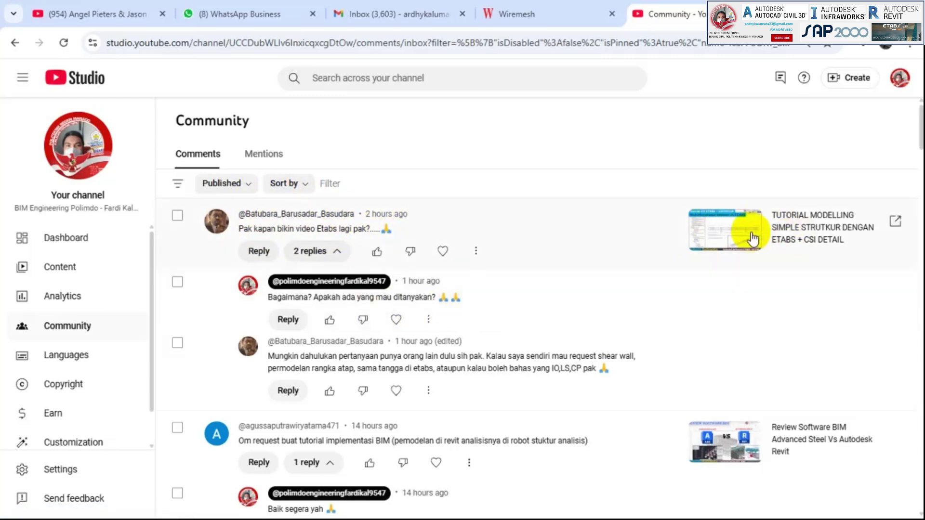
scroll(718, 277, down, 3)
scroll(718, 276, down, 2)
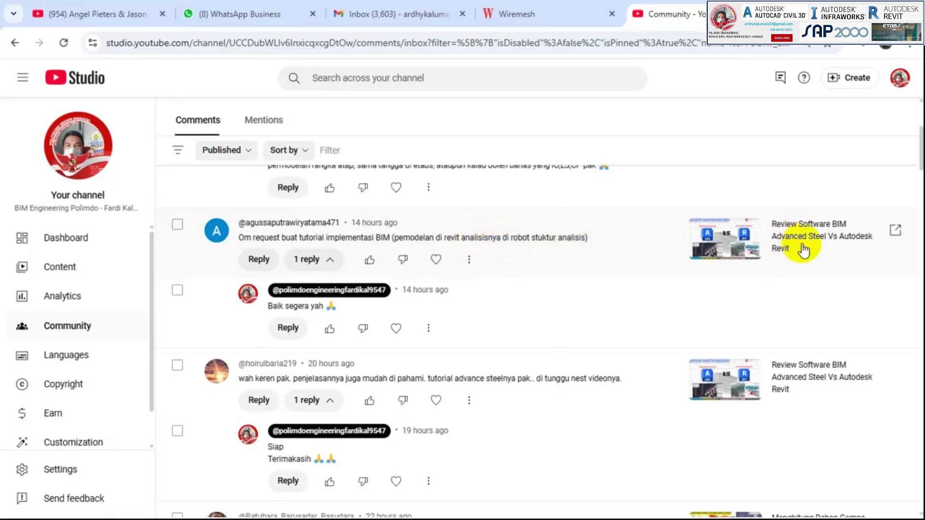
scroll(802, 249, down, 5)
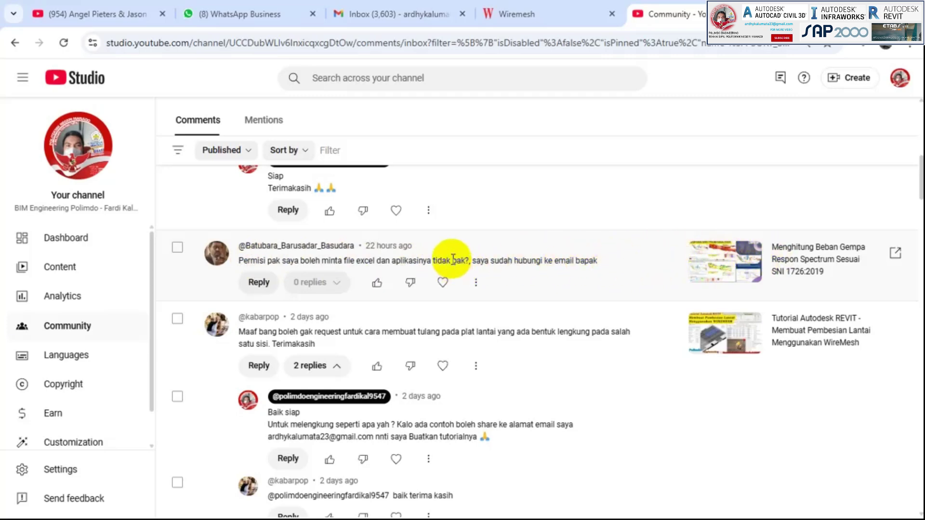
scroll(468, 271, down, 1)
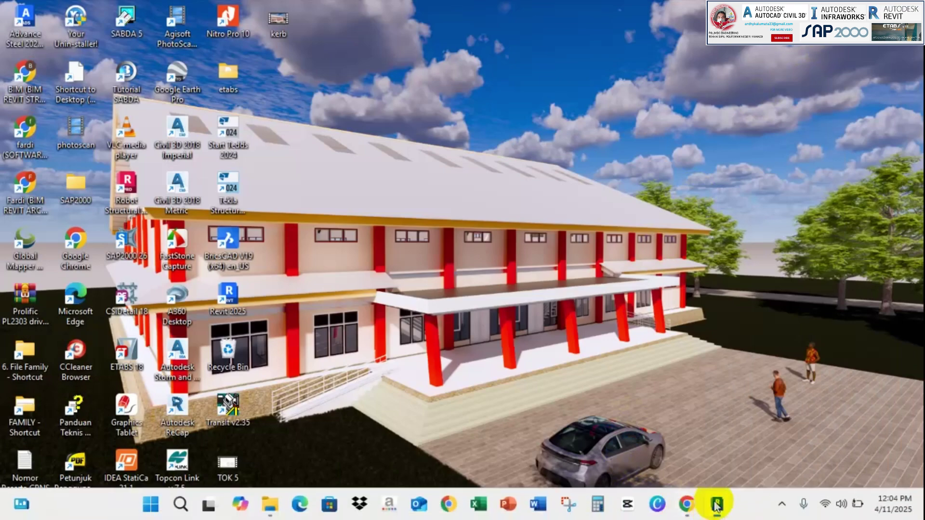
Switch to Revit, narrow the Properties palette and show the Level 1 plan's slabs in a shaded visual style.
click(716, 505)
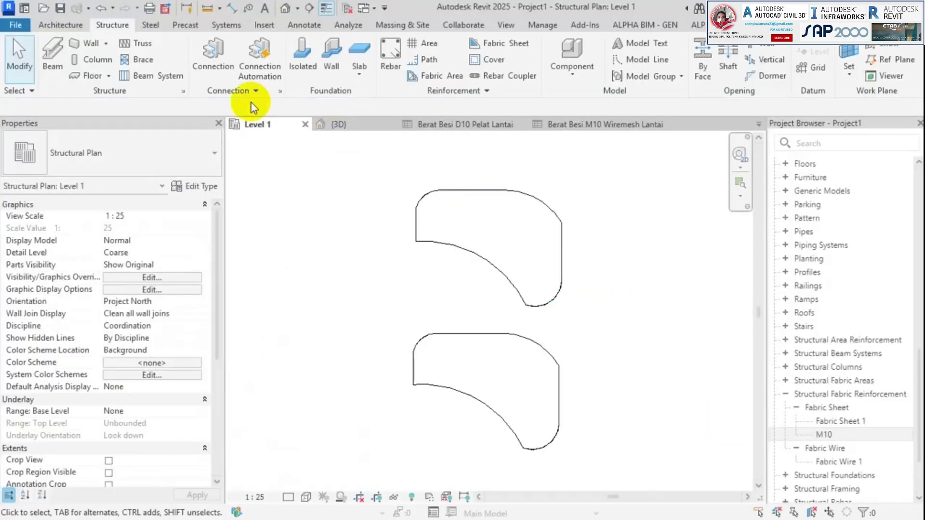
drag(224, 145, 206, 141)
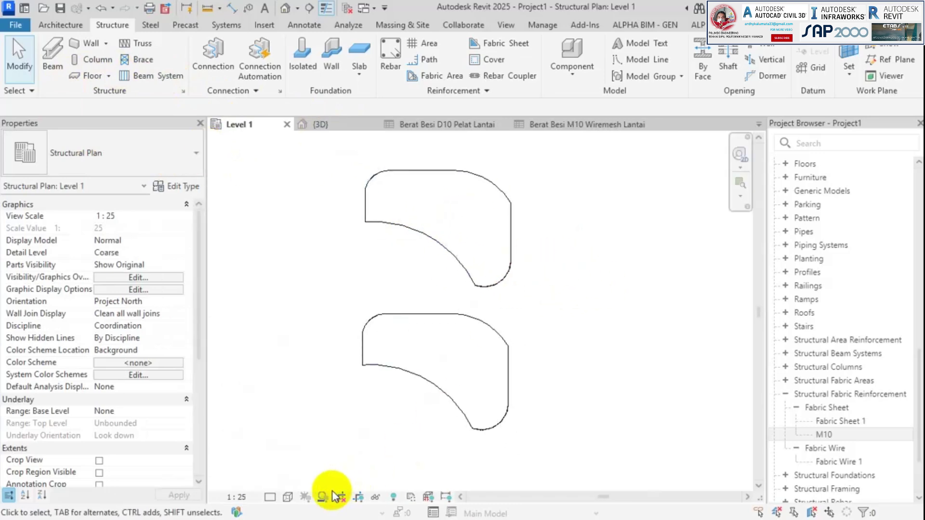
click(288, 496)
click(311, 441)
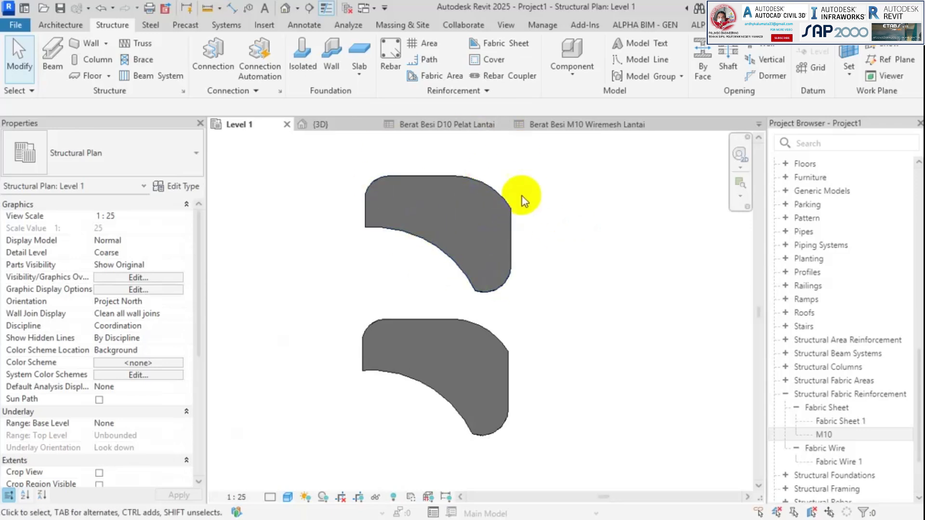
Compare the area and volume of the two curved floor slabs in the Level 1 plan.
middle_drag(557, 244, 560, 250)
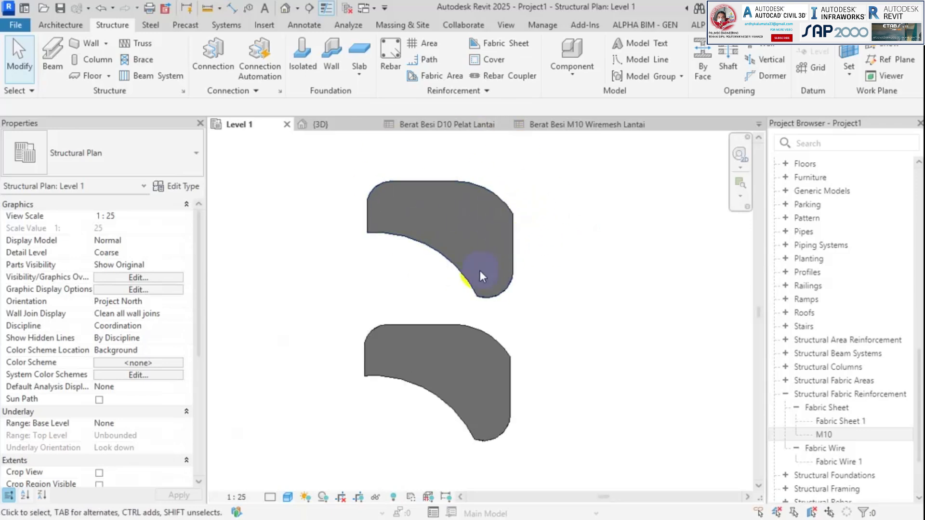
scroll(886, 352, up, 10)
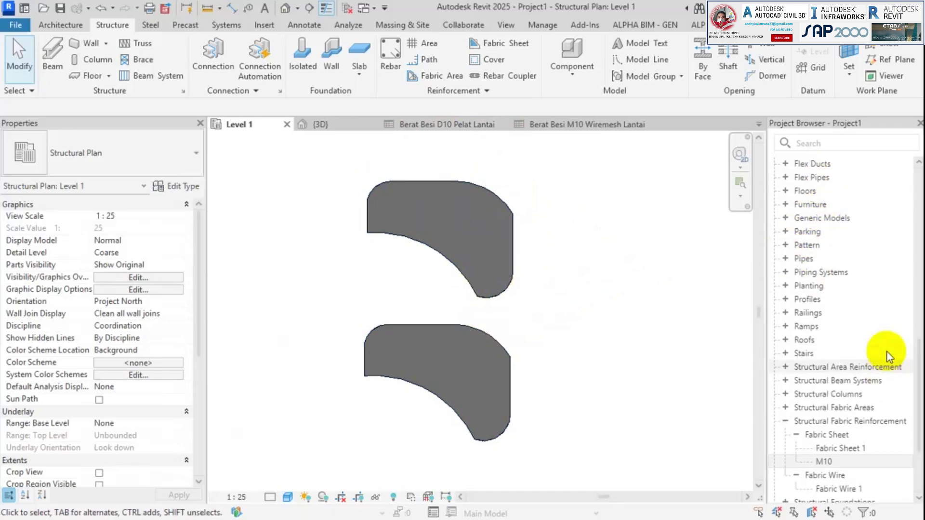
scroll(611, 310, up, 1)
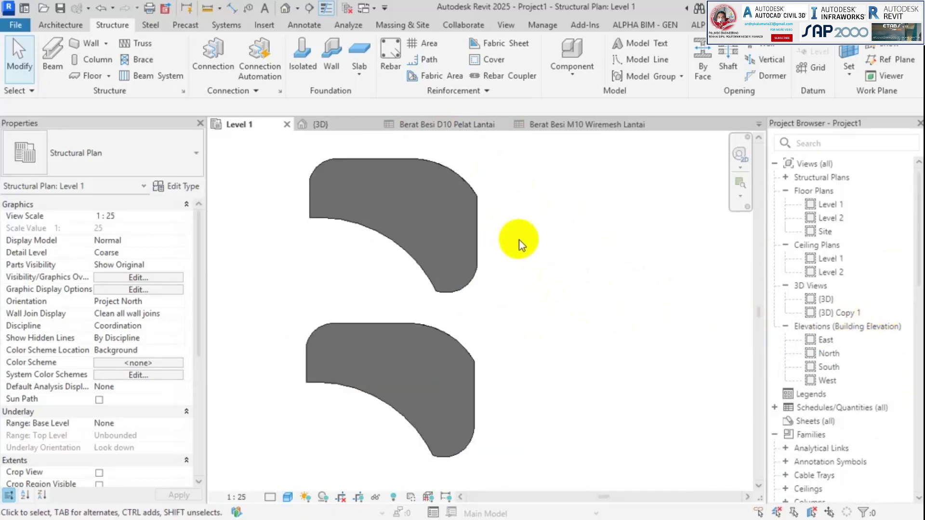
middle_drag(520, 241, 554, 258)
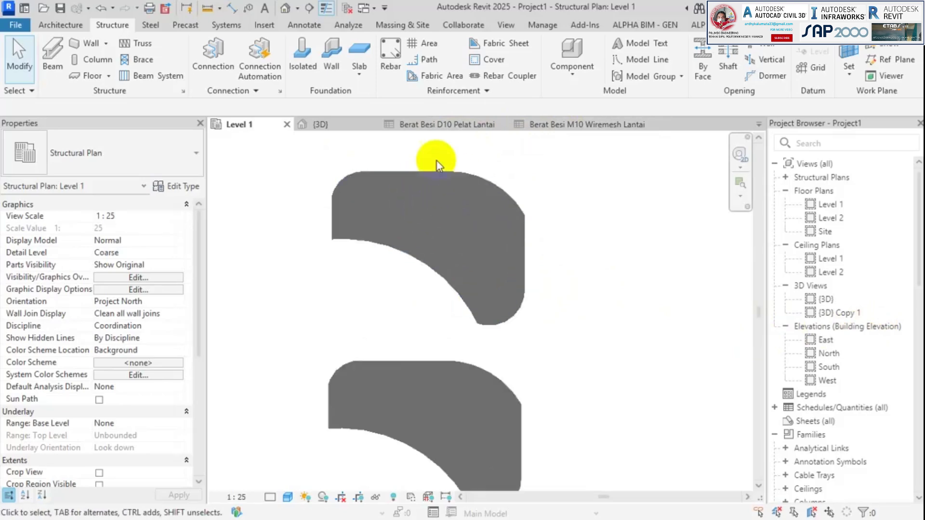
middle_drag(407, 213, 345, 204)
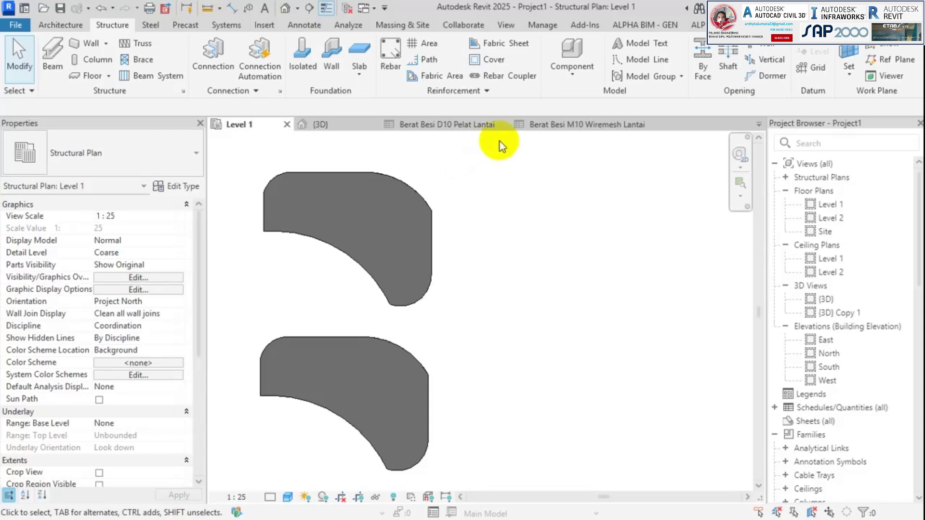
middle_drag(492, 178, 522, 166)
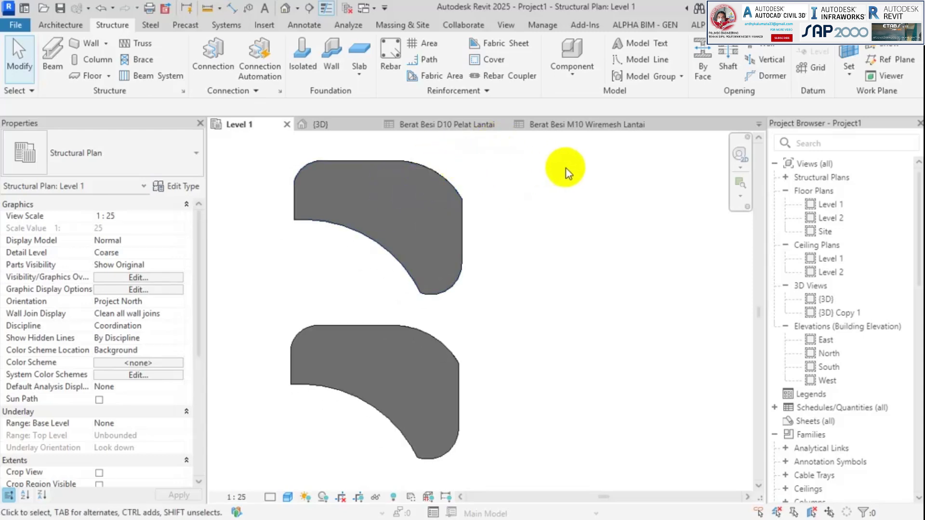
click(398, 162)
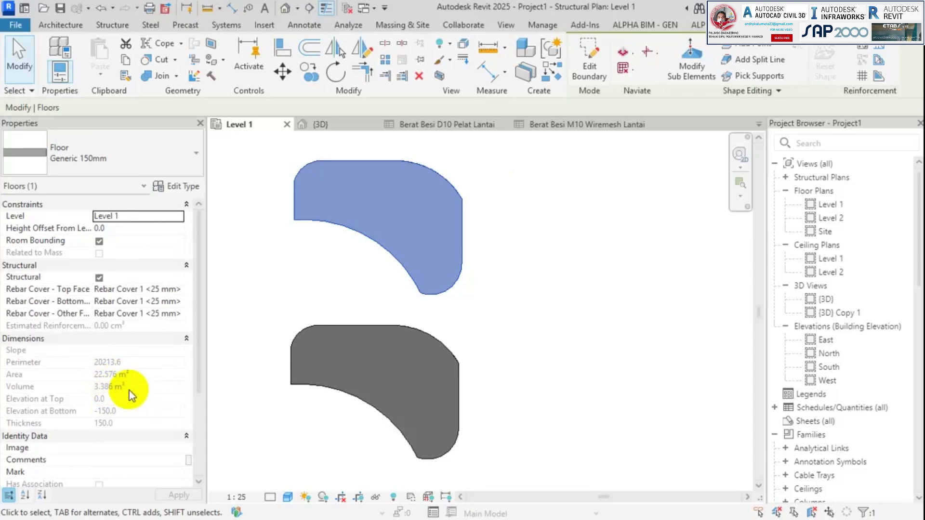
click(829, 513)
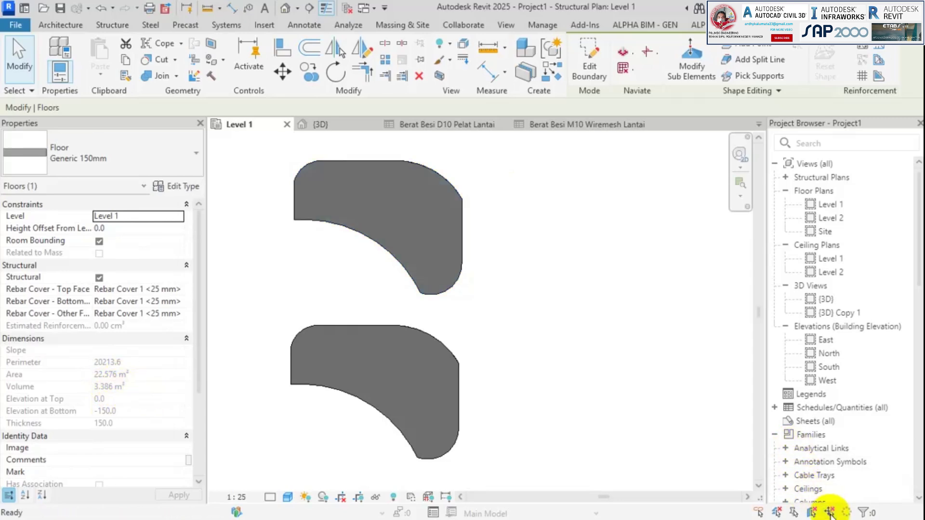
click(382, 245)
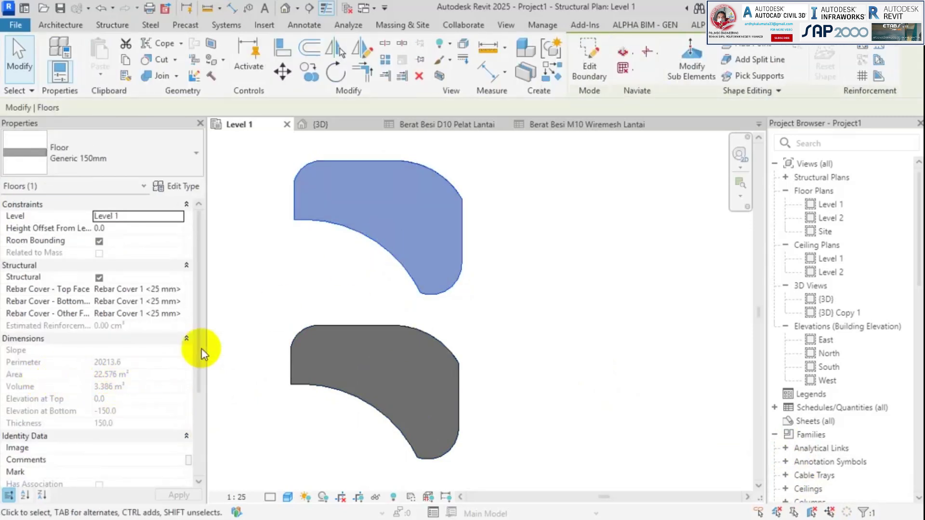
click(367, 299)
click(362, 326)
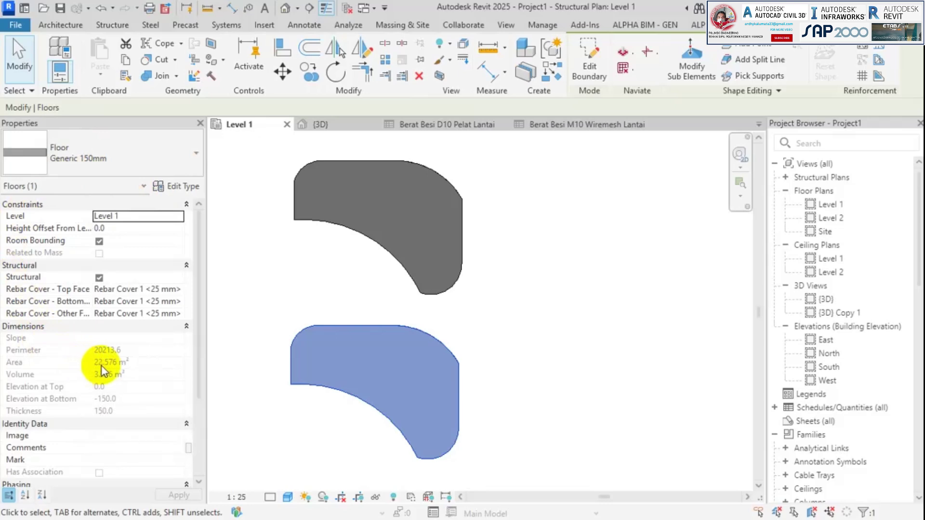
click(540, 350)
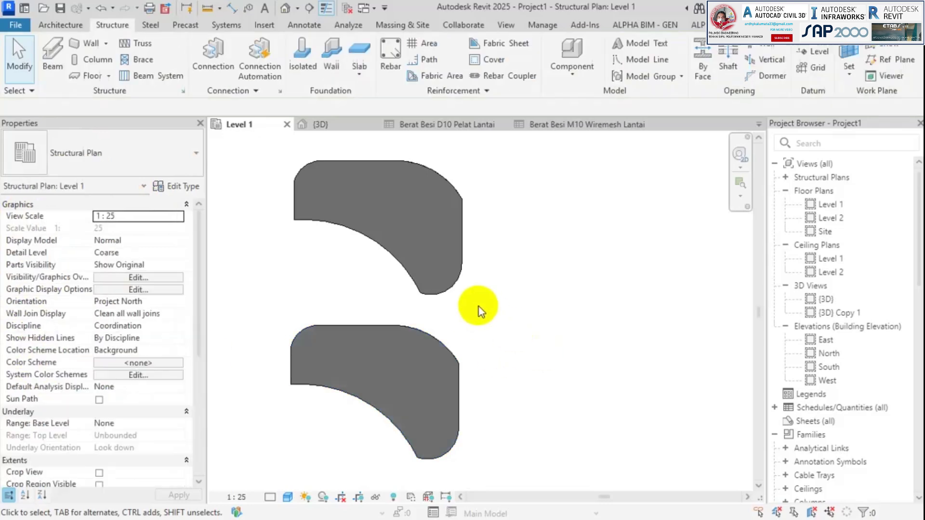
Start area reinforcement on the upper slab, accept the rebar shape hook settings and load the M_Area Reinforcement Symbol family.
middle_drag(510, 281, 573, 273)
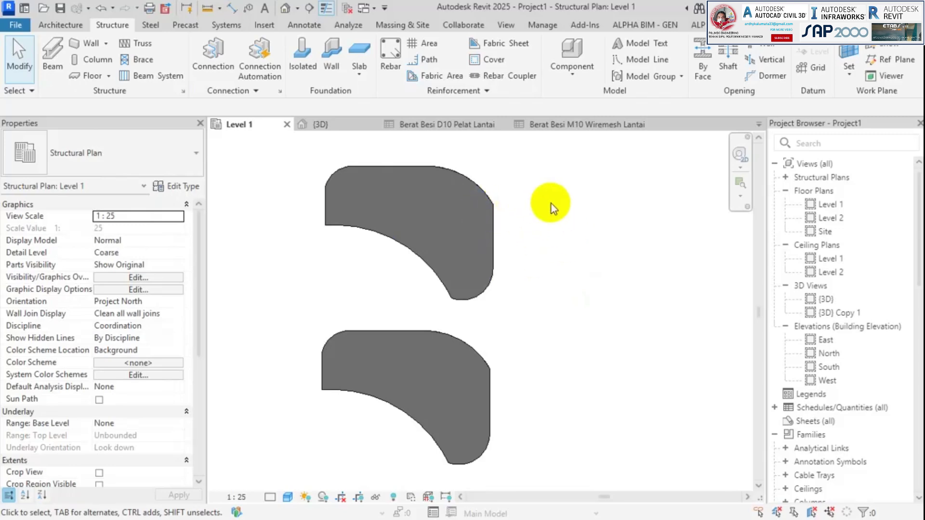
middle_drag(549, 200, 578, 217)
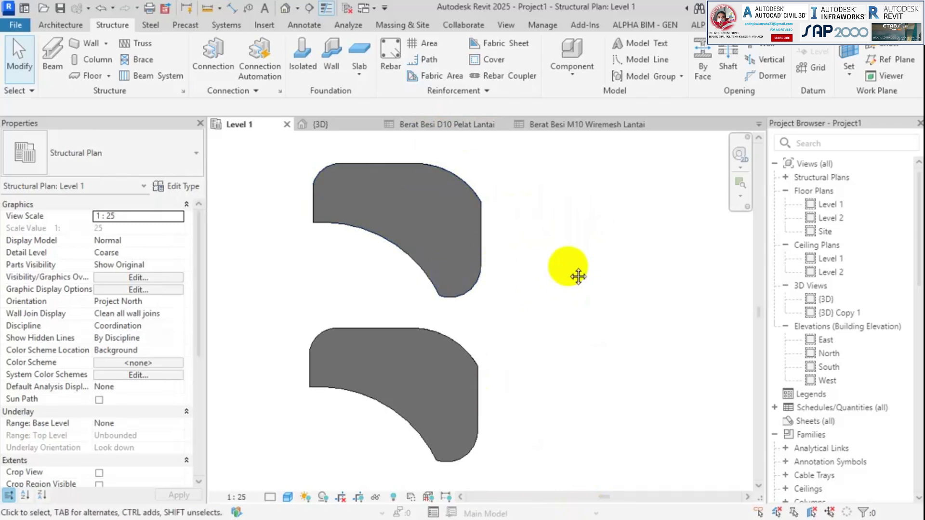
middle_drag(568, 267, 546, 200)
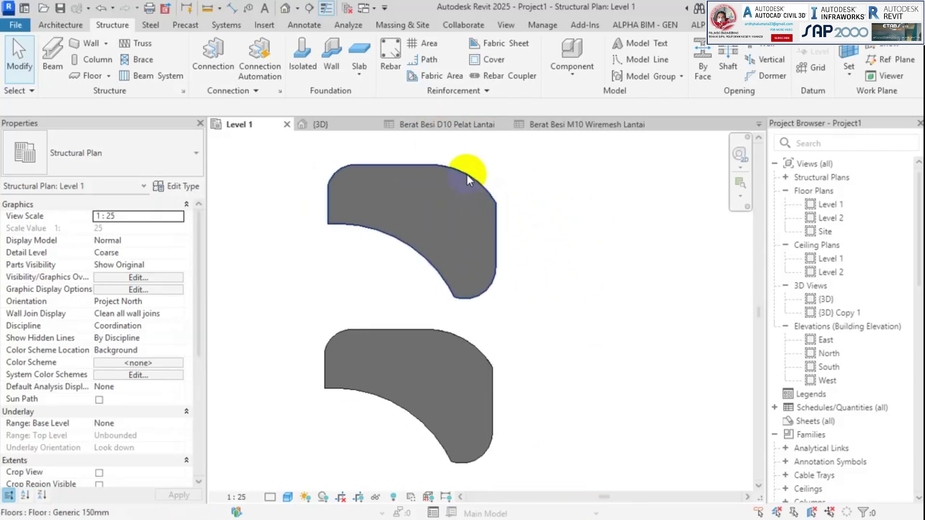
click(423, 48)
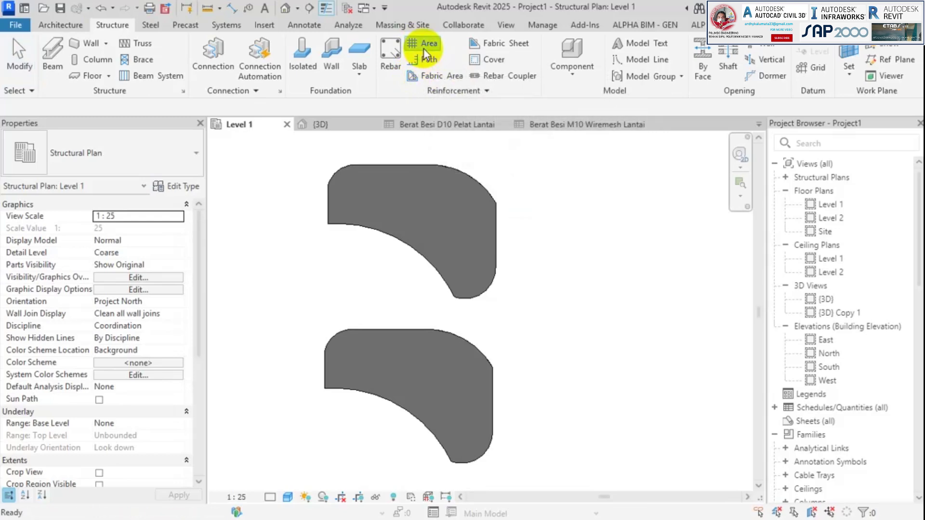
click(449, 167)
drag(449, 167, 623, 137)
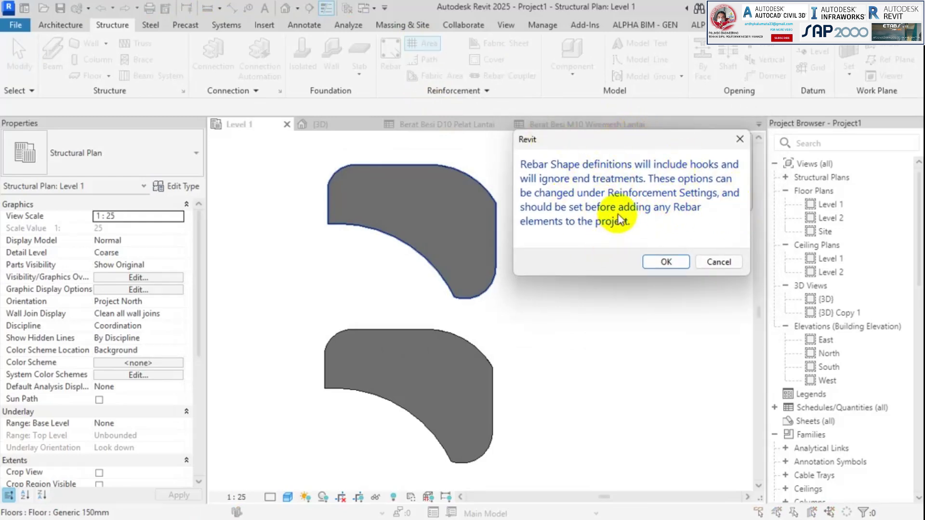
click(672, 262)
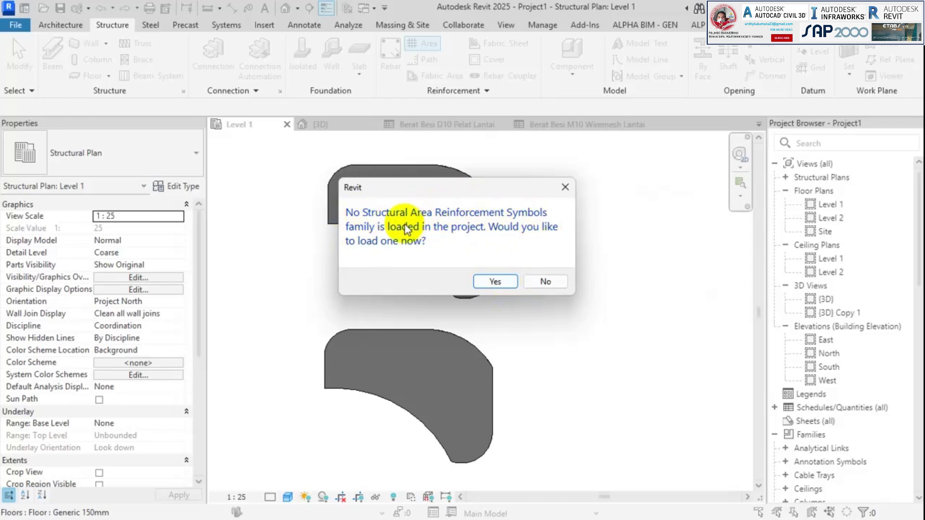
click(501, 282)
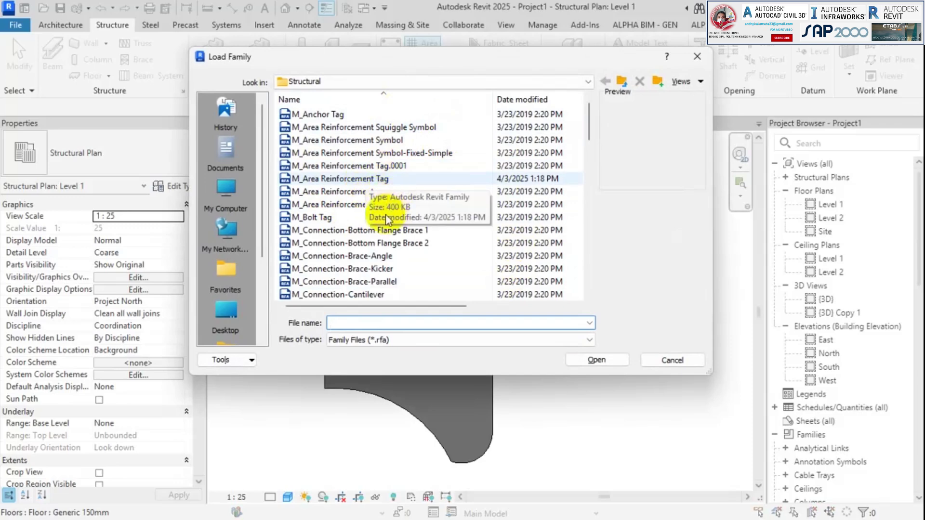
click(335, 140)
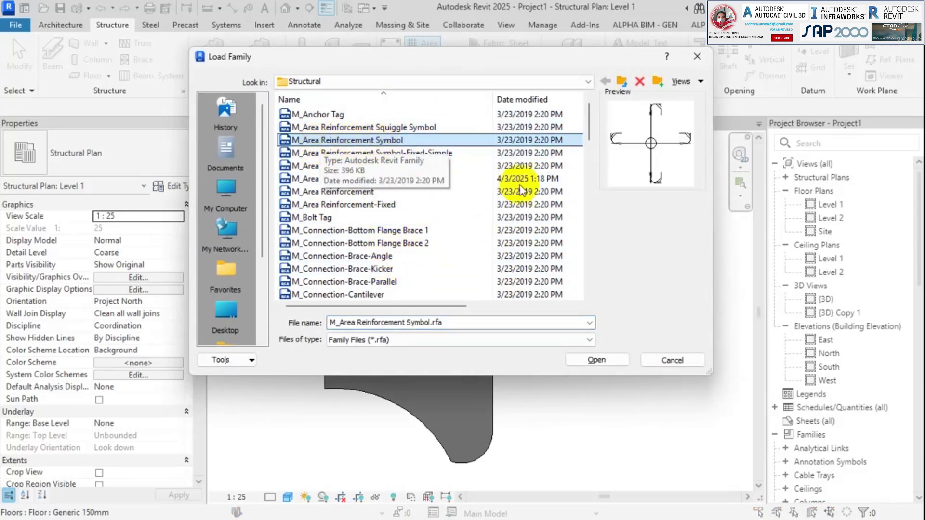
click(590, 363)
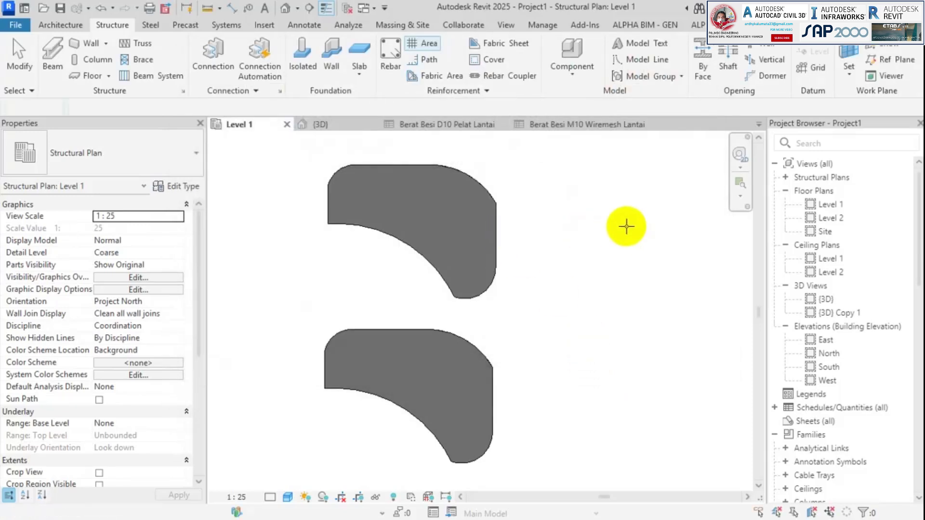
Host the area reinforcement on the upper curved slab and choose Structural Area Reinforcement 1 in its type properties.
click(491, 233)
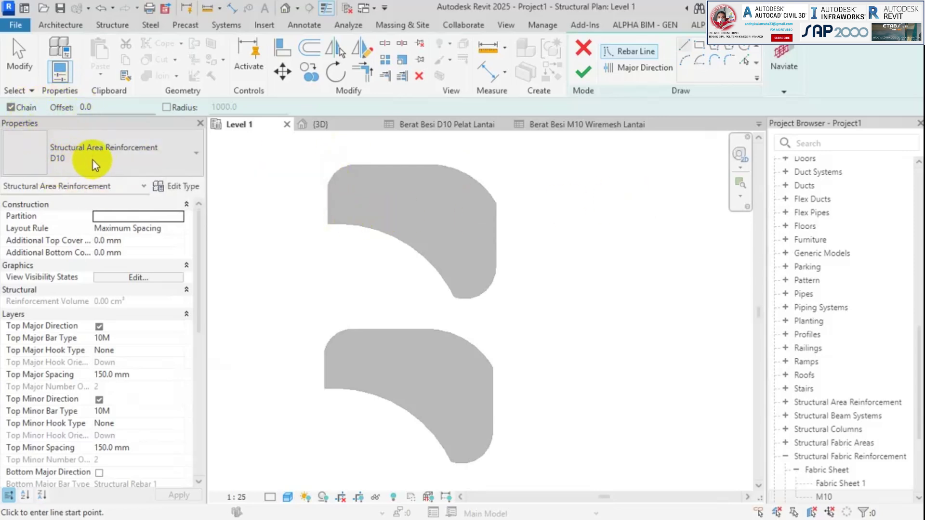
click(192, 189)
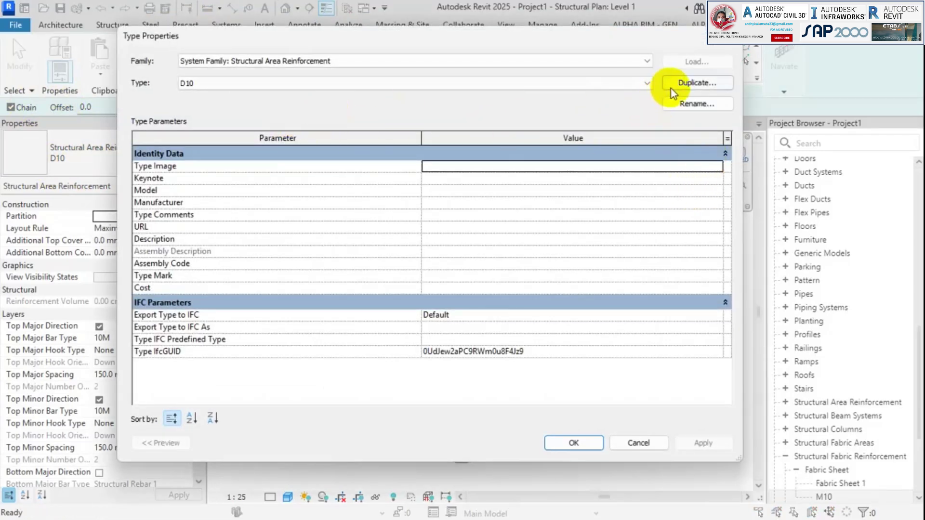
click(279, 62)
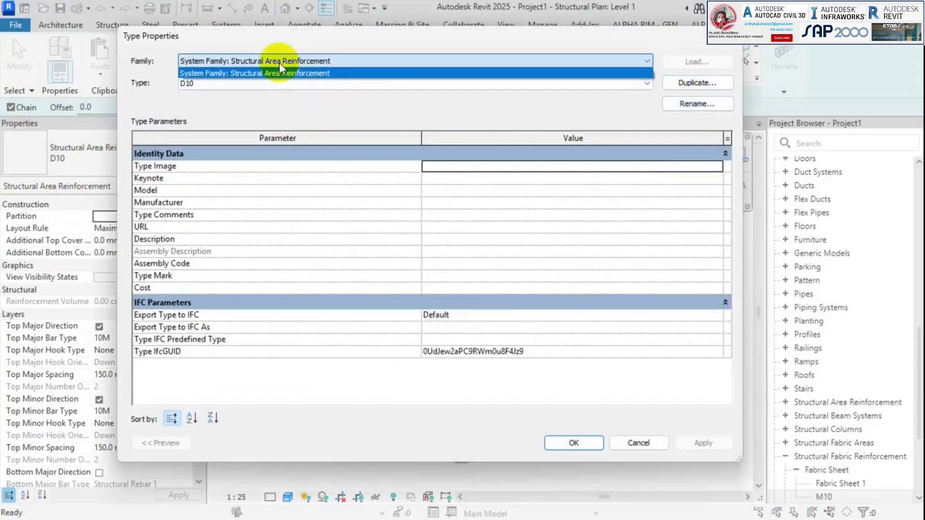
click(212, 84)
click(196, 80)
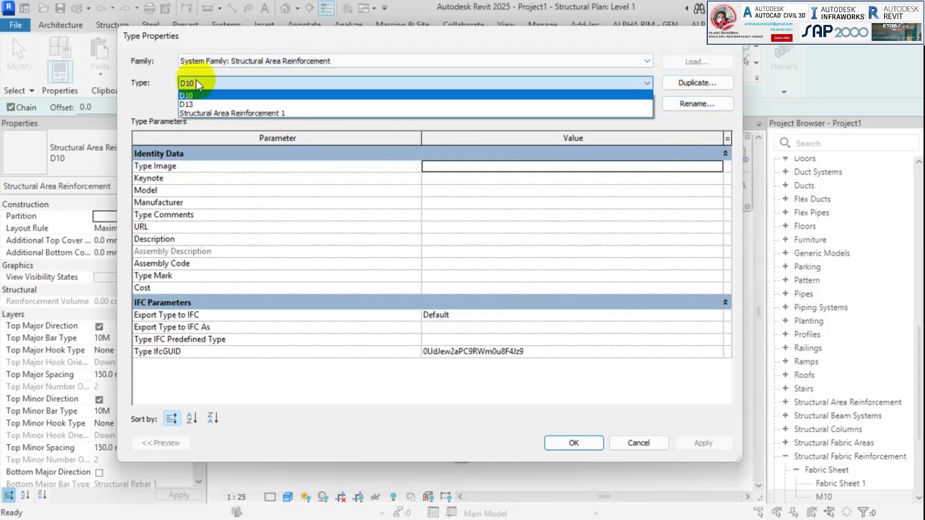
click(230, 113)
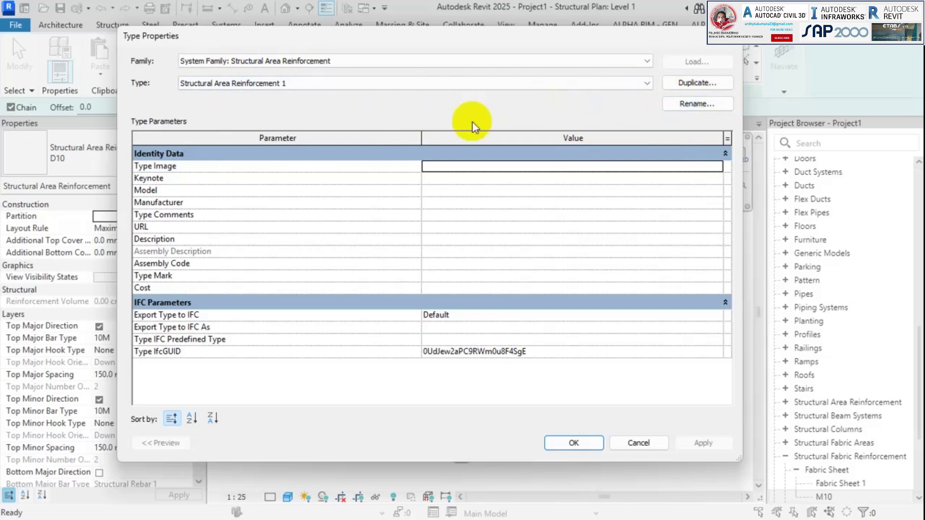
click(690, 101)
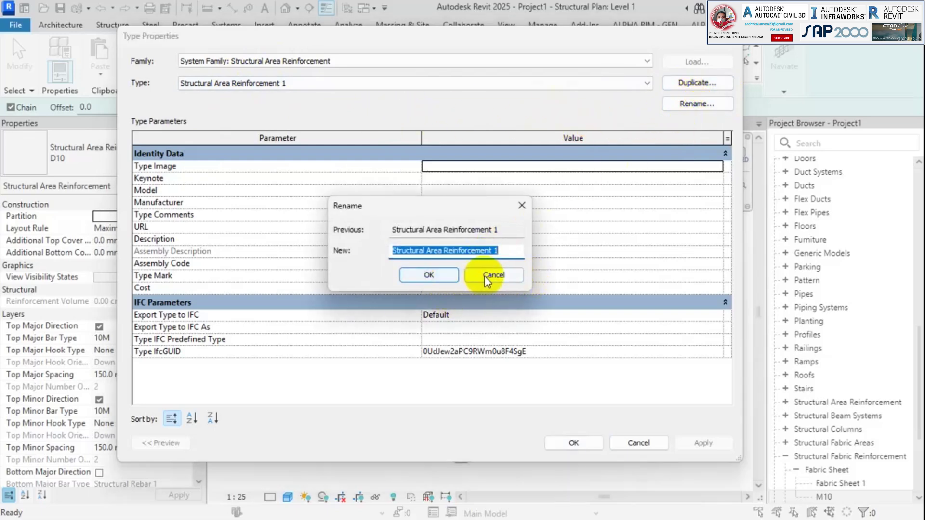
click(455, 277)
Duplicate the area reinforcement type as "Tul. Ulir D10" and apply it to the current sketch.
click(691, 82)
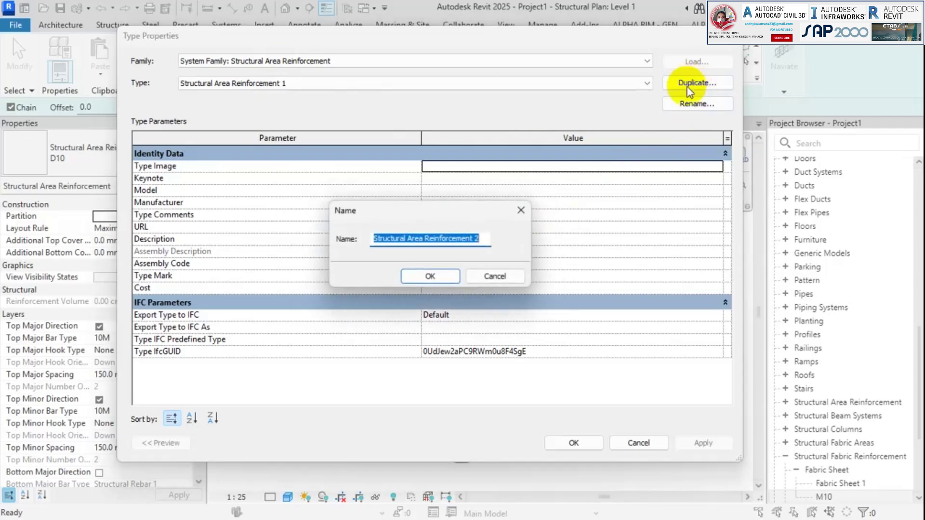
text(T)
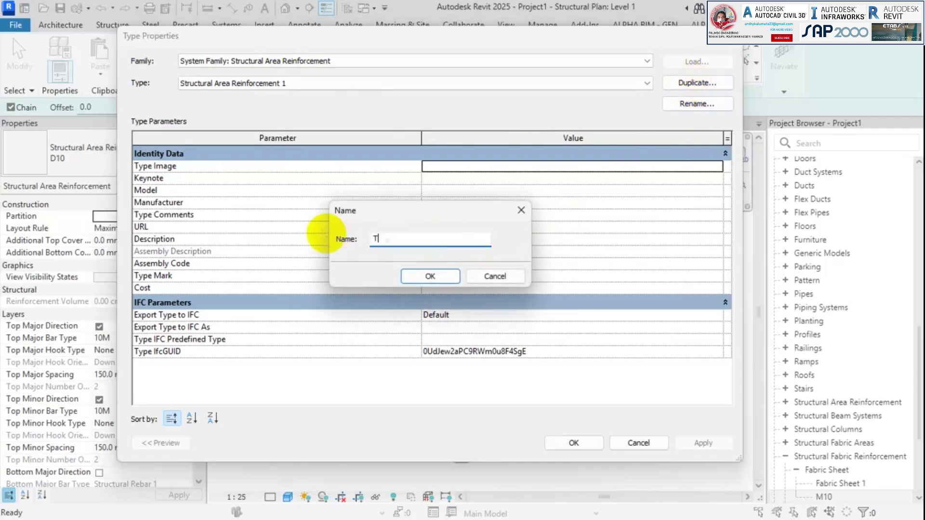
text(ul.Polos D10)
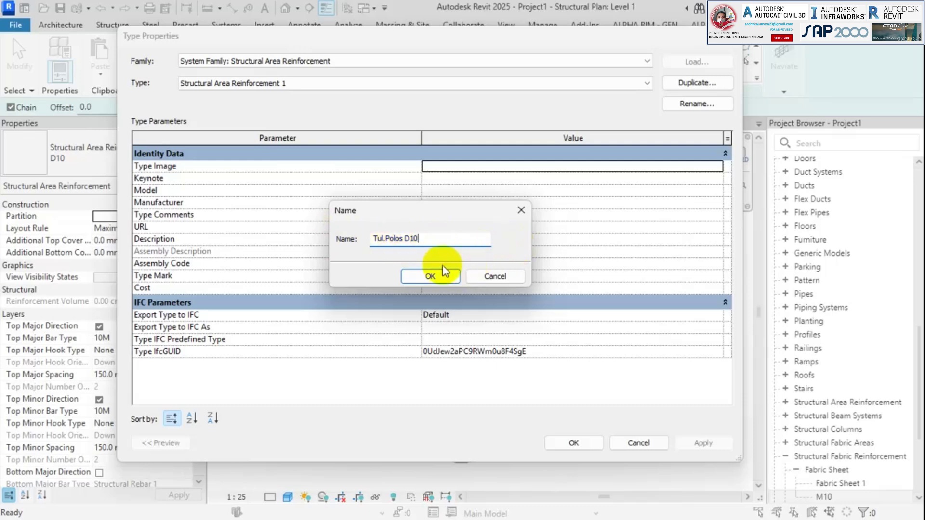
double_click(391, 240)
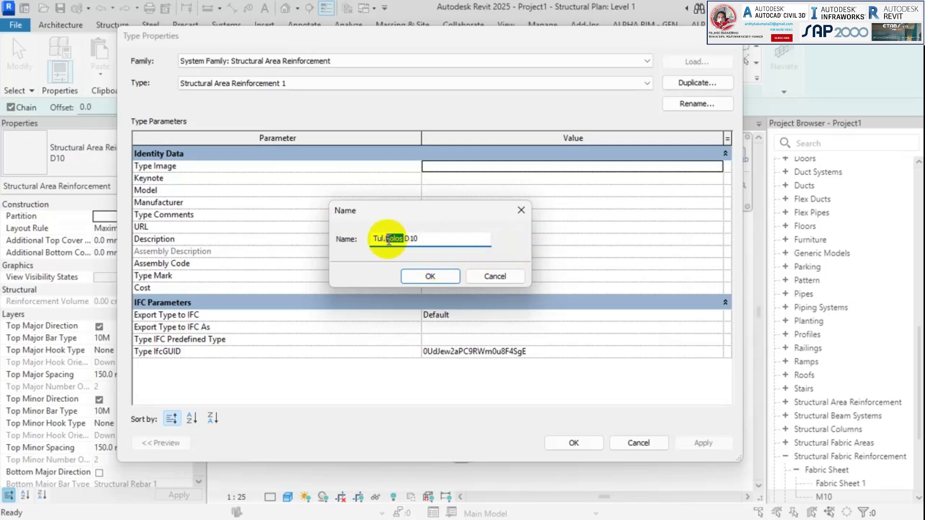
text(Ulir)
click(442, 276)
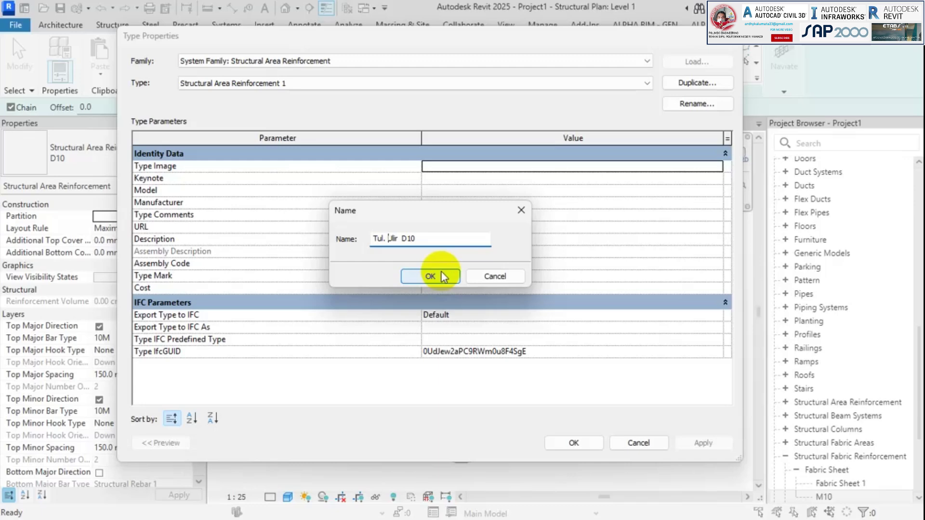
click(445, 275)
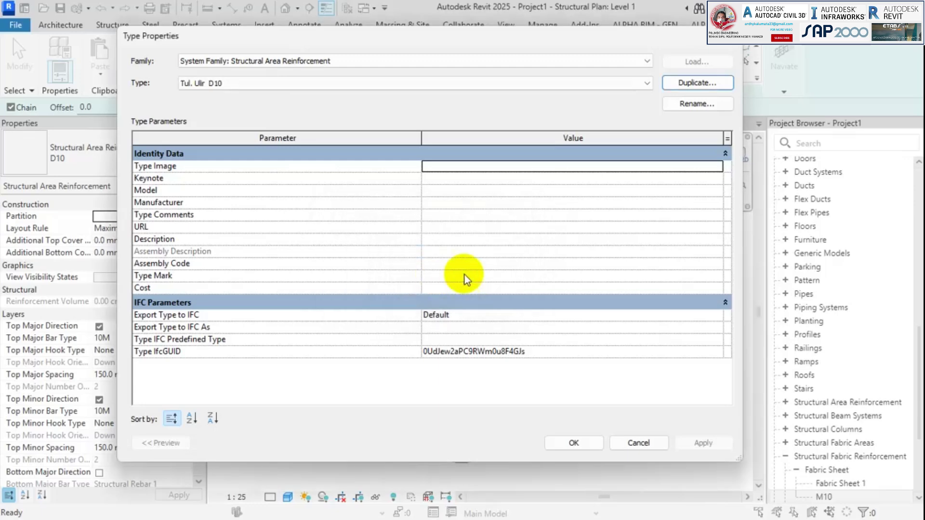
click(588, 444)
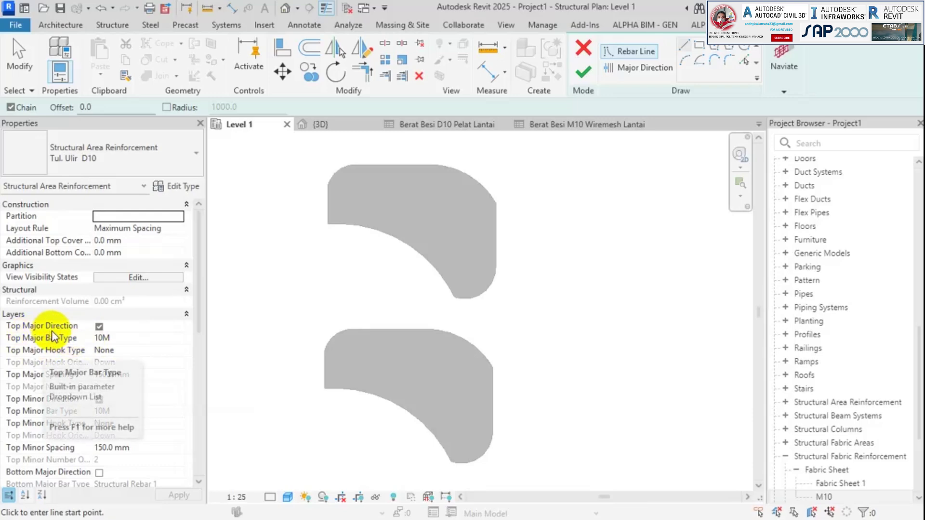
Set both the top major and top minor bar types of the area reinforcement to 10M.
click(182, 337)
click(179, 340)
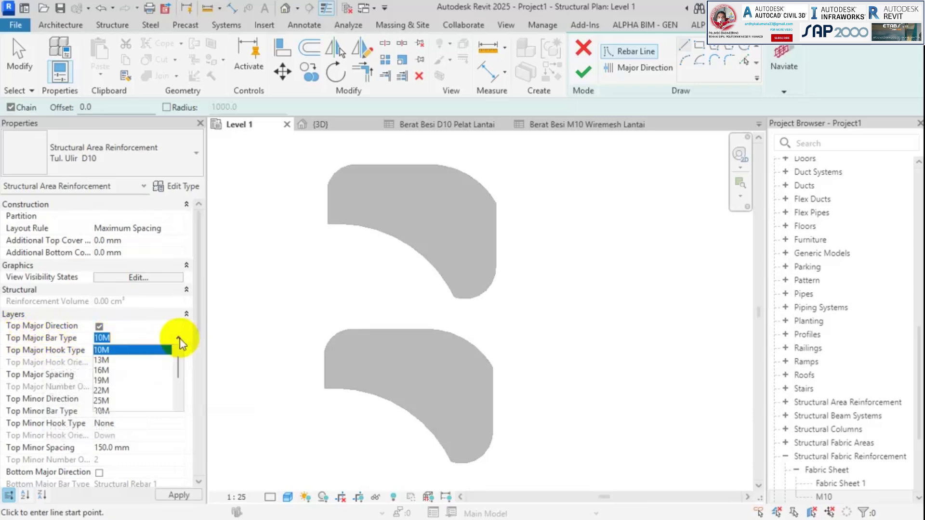
click(110, 352)
scroll(144, 381, down, 4)
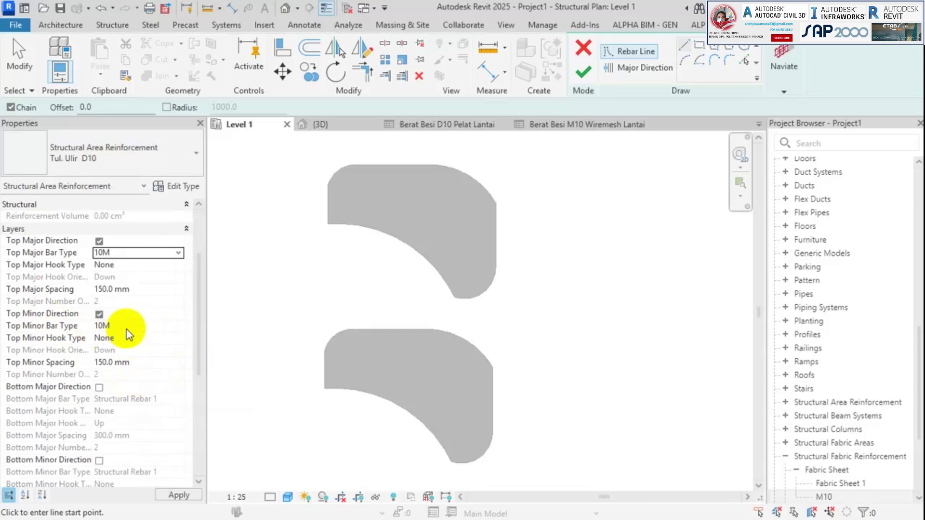
click(178, 326)
click(177, 325)
click(151, 339)
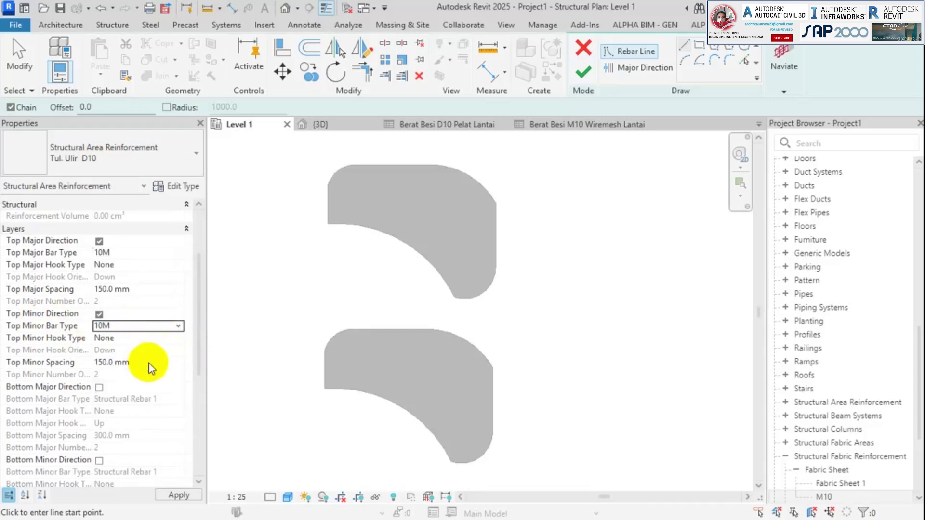
scroll(121, 368, up, 1)
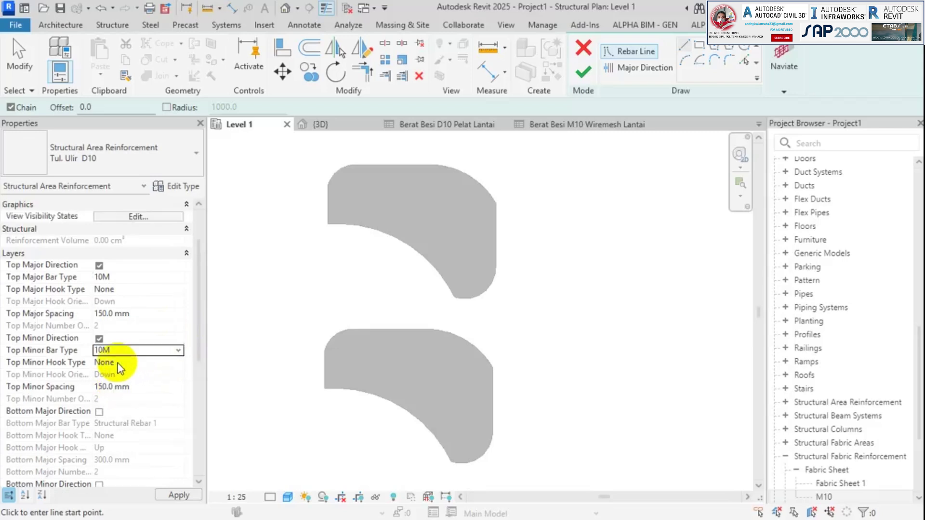
scroll(120, 369, down, 1)
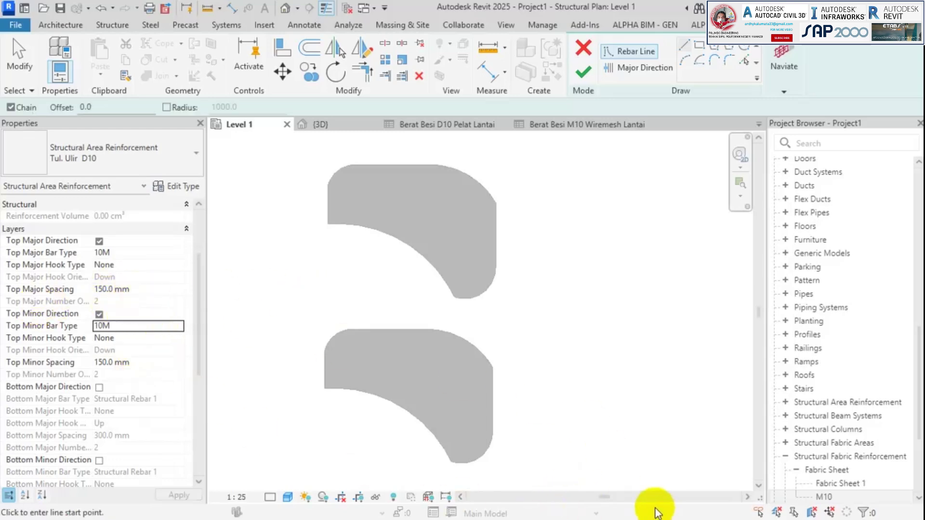
Switch to the Wiremesh product page in the browser and examine the sheet and roll wiremesh descriptions.
key(alt)
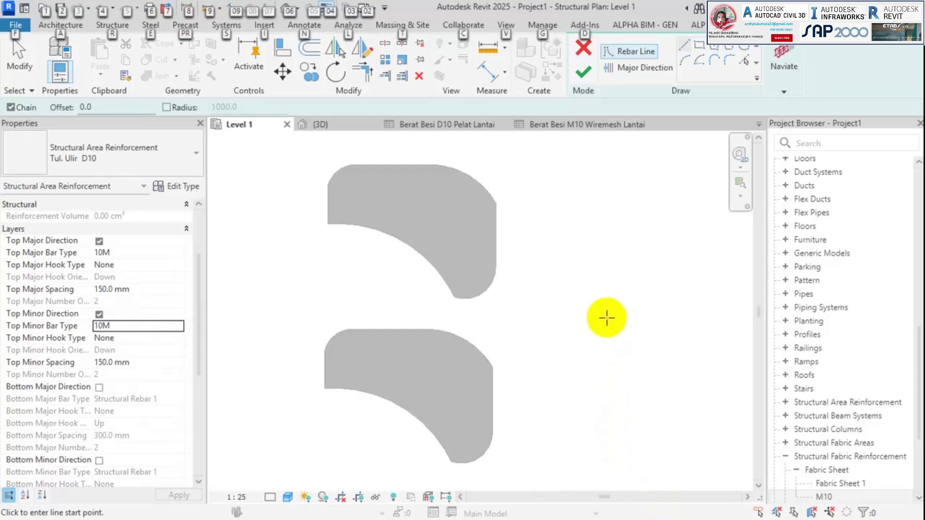
key(alt+Tab)
click(520, 14)
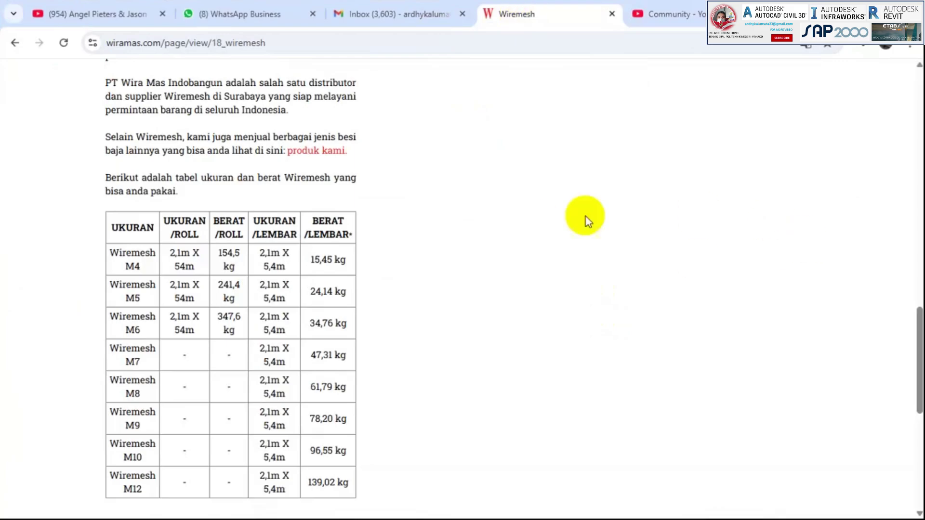
scroll(348, 293, up, 20)
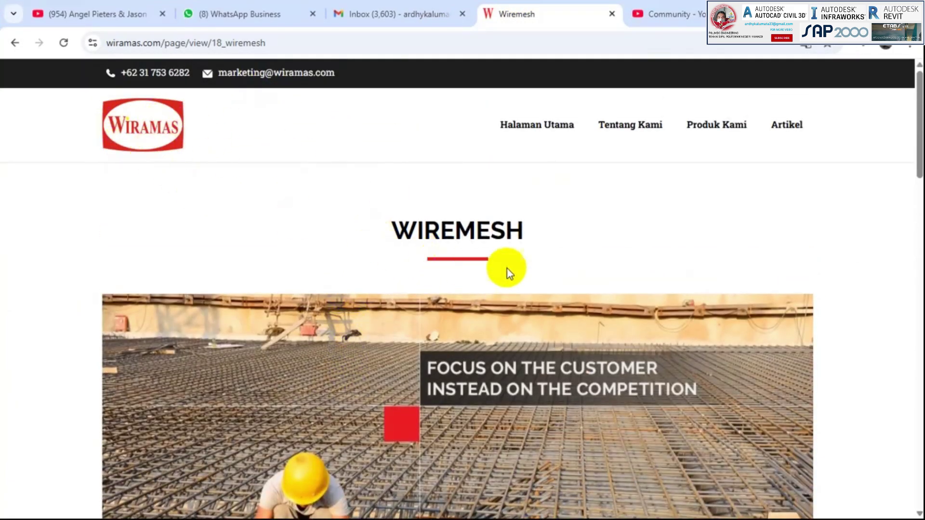
scroll(450, 280, down, 1)
scroll(450, 280, up, 1)
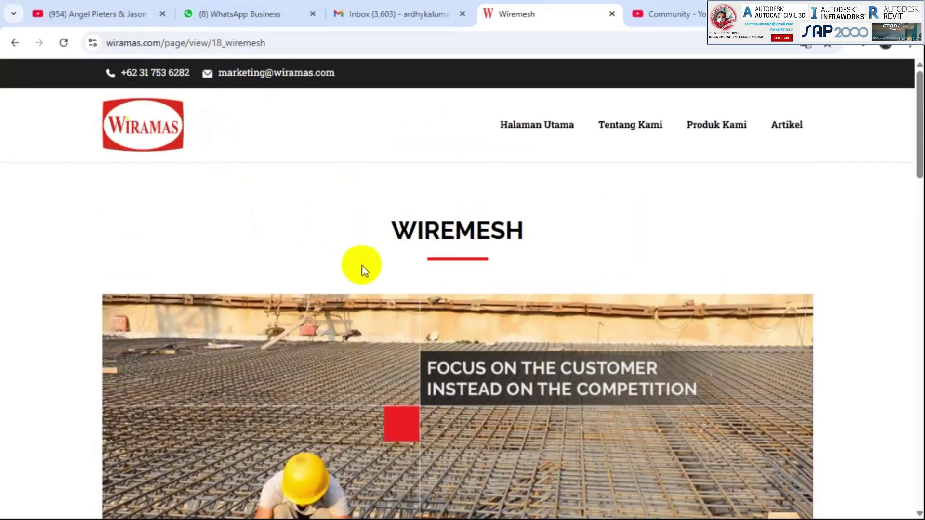
scroll(517, 292, down, 8)
scroll(517, 291, down, 3)
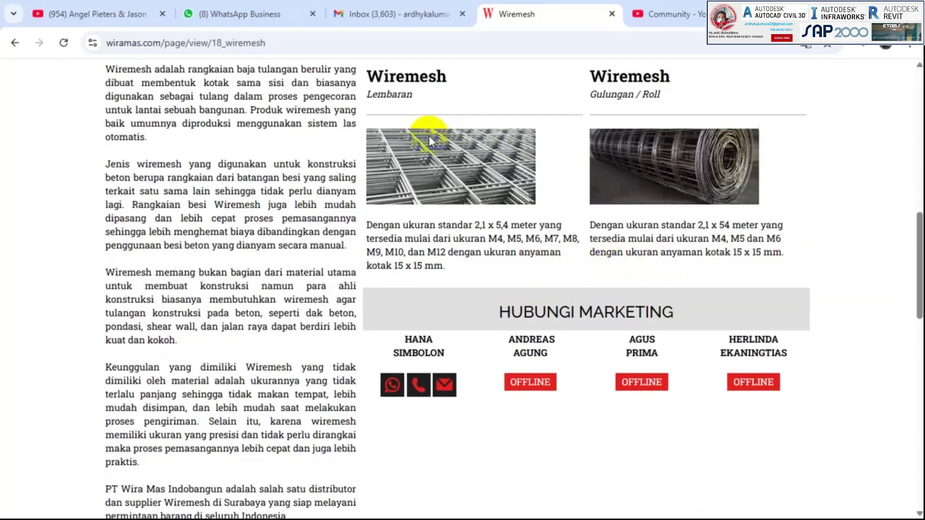
scroll(429, 135, up, 1)
drag(368, 142, 514, 159)
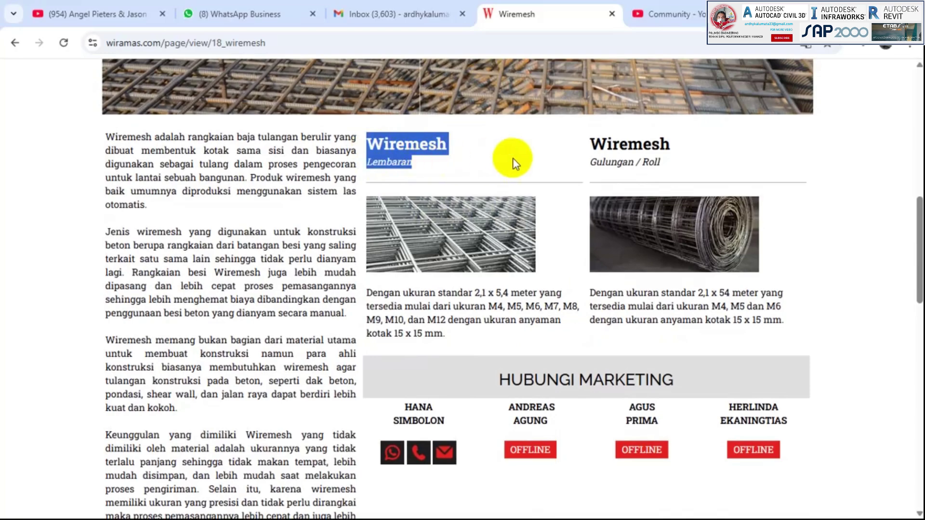
click(566, 153)
drag(588, 140, 687, 165)
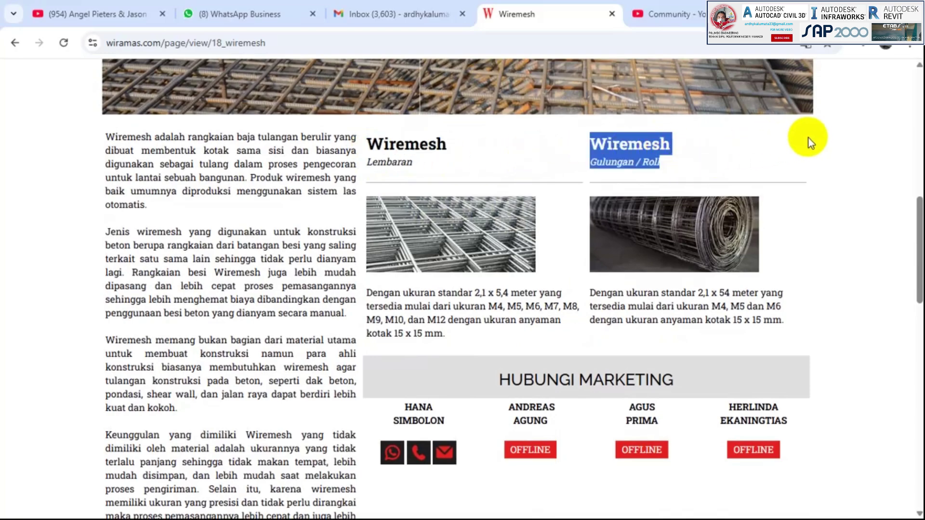
click(703, 188)
Examine the wiremesh size and weight table on the supplier page, especially the M10 sheet dimensions and weight.
scroll(704, 192, down, 10)
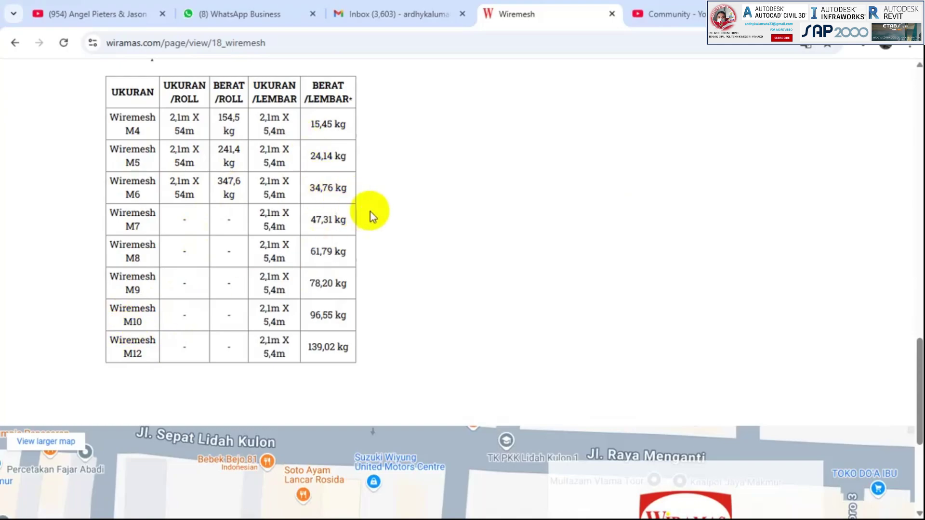
scroll(371, 215, up, 15)
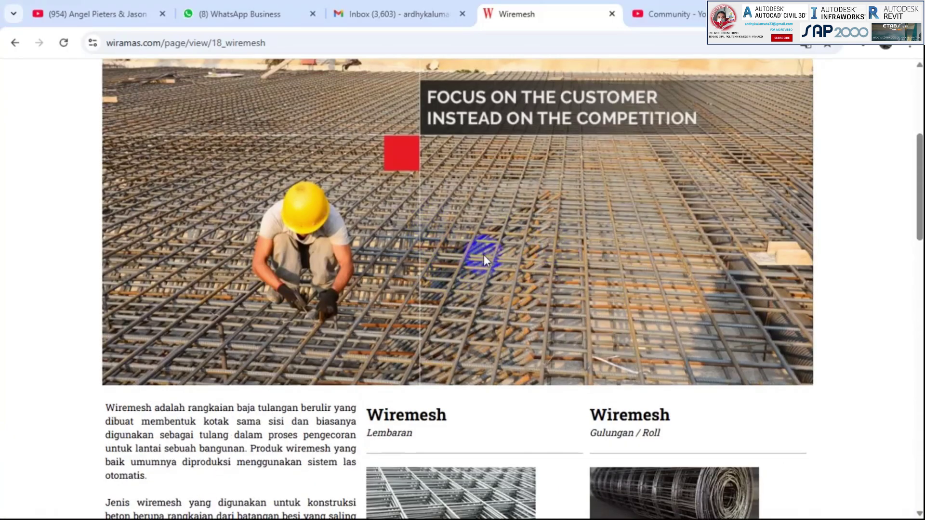
scroll(483, 255, down, 15)
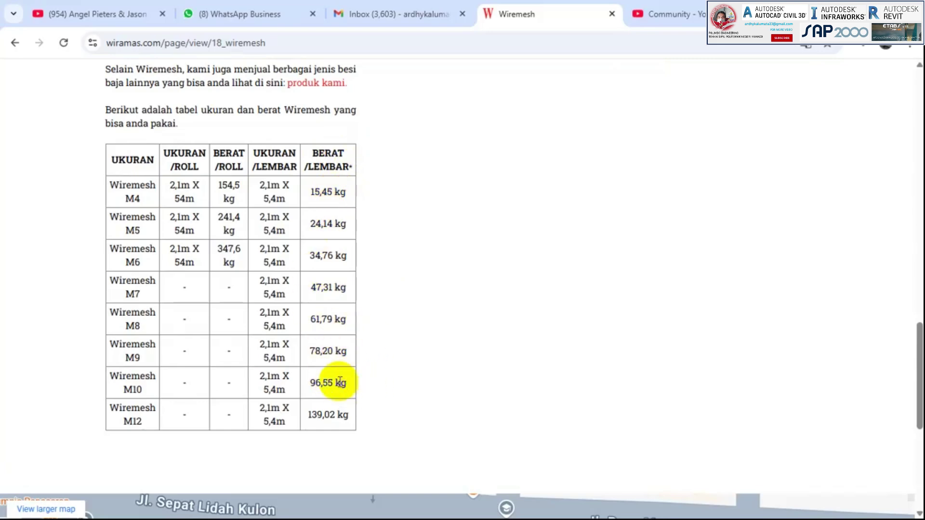
key(alt+Tab)
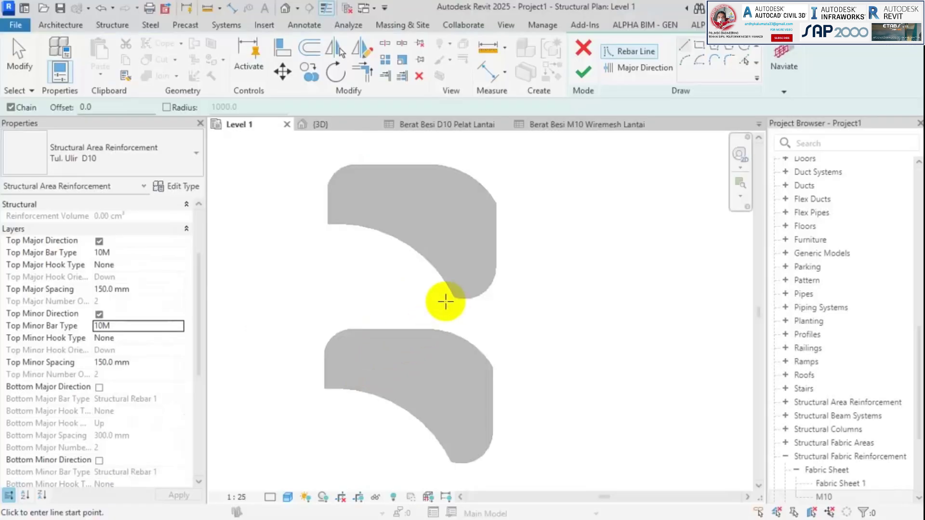
key(alt+Tab)
key(alt+Tab)
key(alt+Tab)
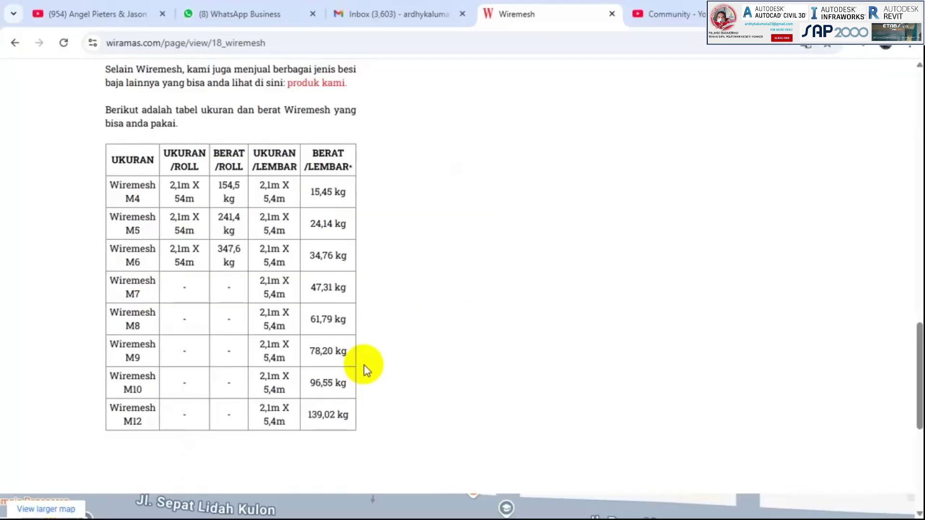
scroll(346, 312, down, 6)
scroll(498, 310, up, 7)
scroll(554, 312, up, 8)
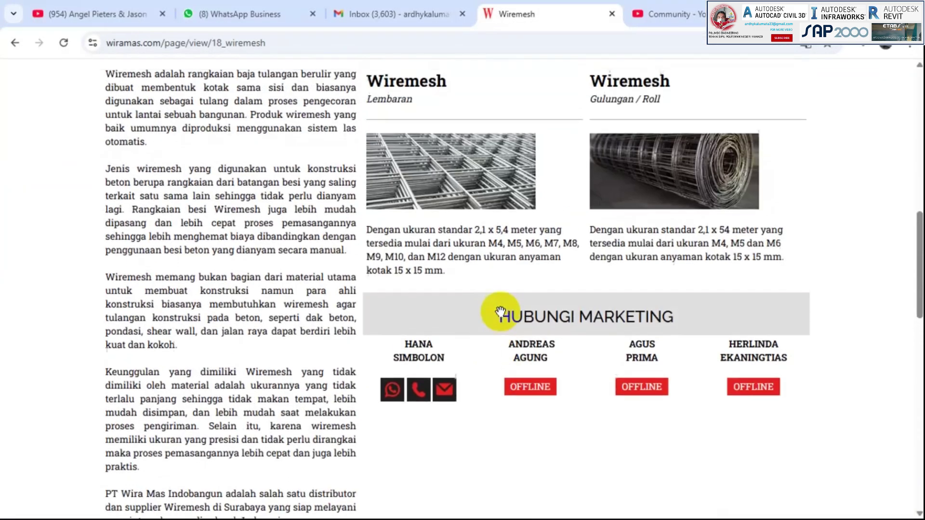
scroll(533, 396, up, 10)
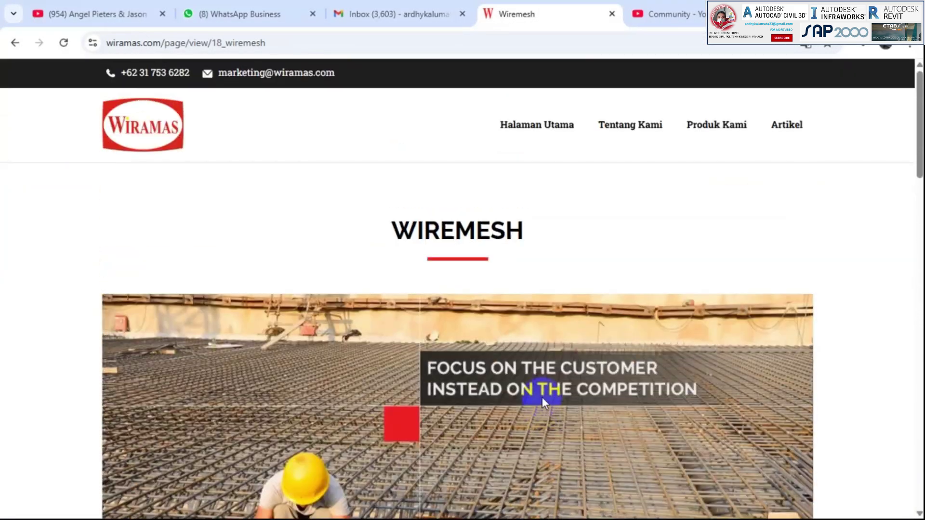
scroll(541, 397, down, 13)
scroll(545, 383, down, 4)
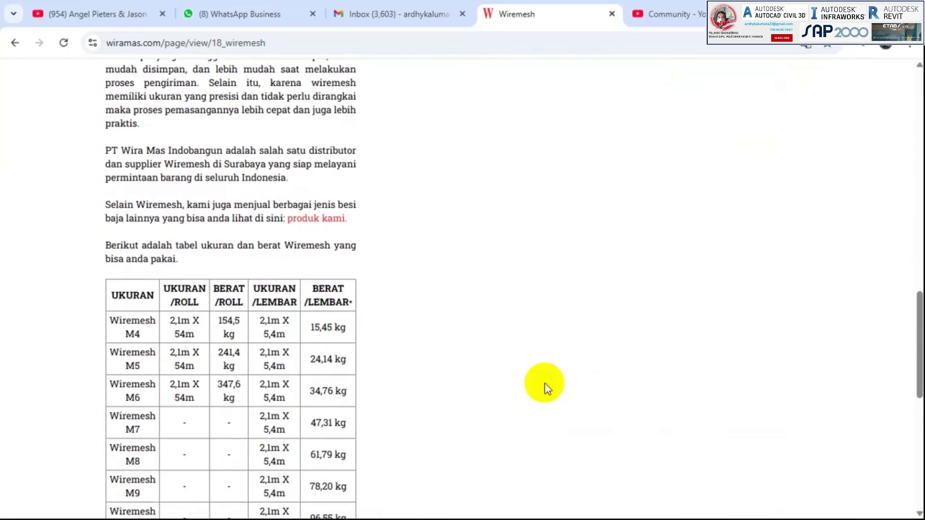
scroll(546, 388, down, 4)
scroll(545, 387, down, 5)
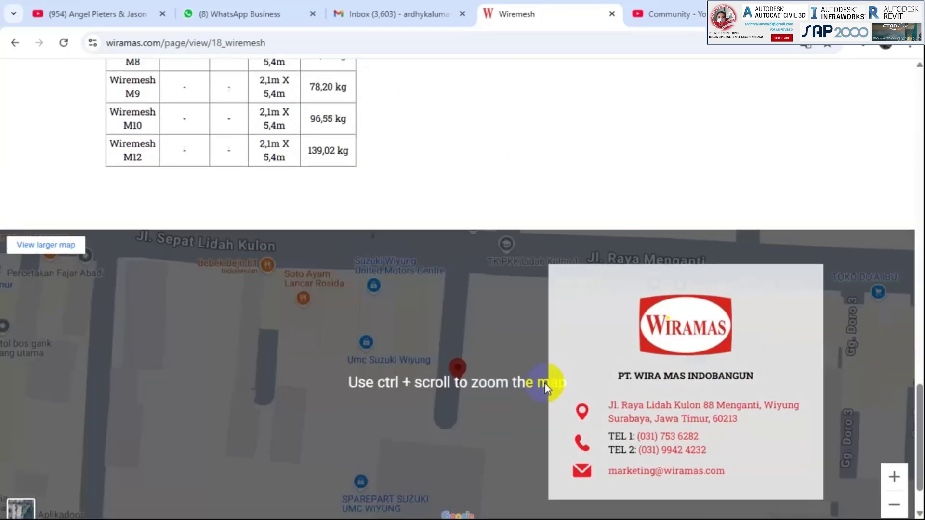
scroll(544, 383, up, 7)
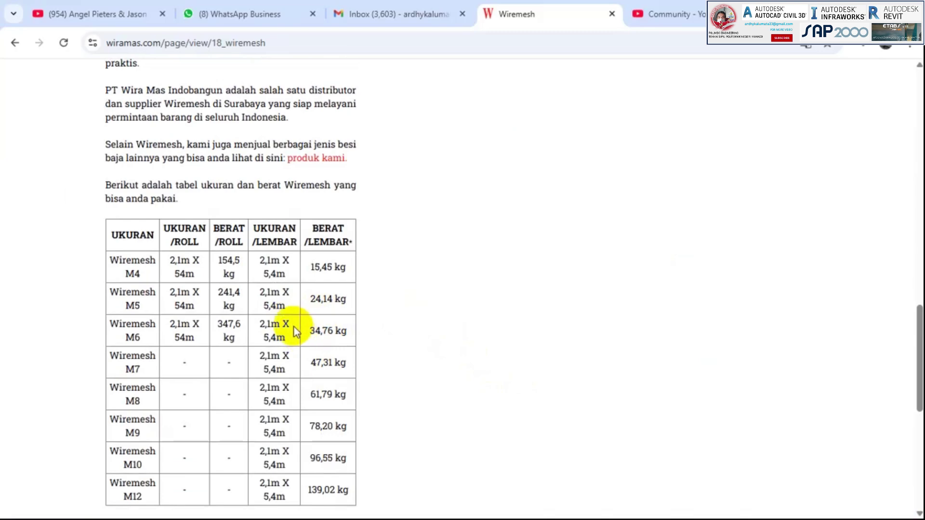
Examine the mesh grid spacing stated in the roll and sheet wiremesh descriptions on the supplier page.
scroll(401, 313, up, 7)
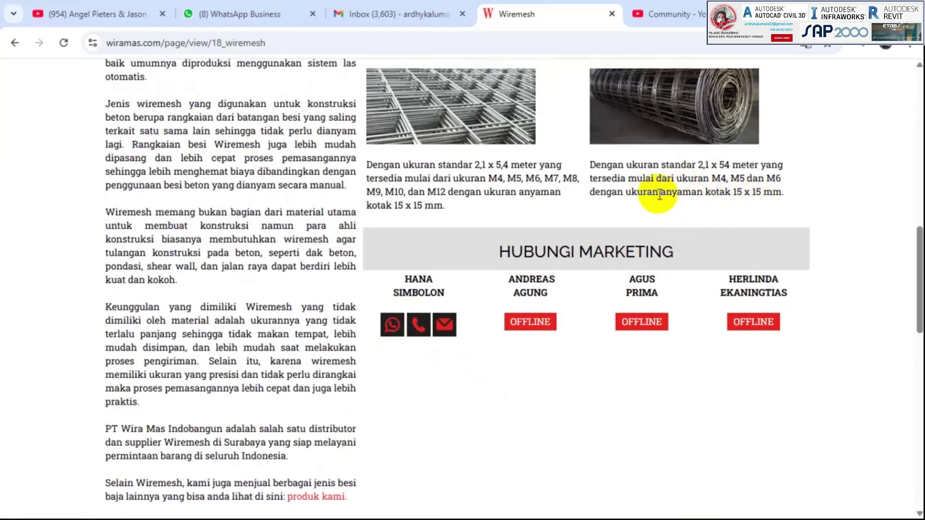
drag(658, 192, 790, 196)
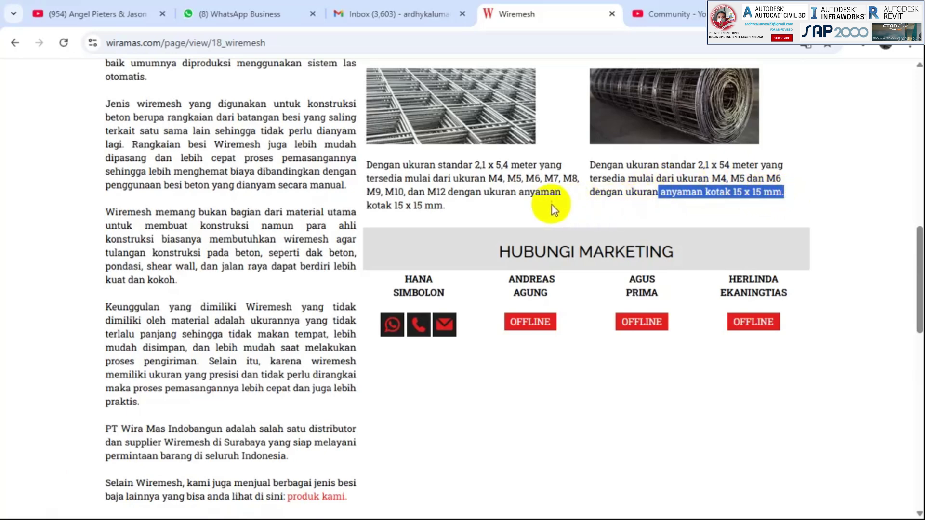
click(374, 206)
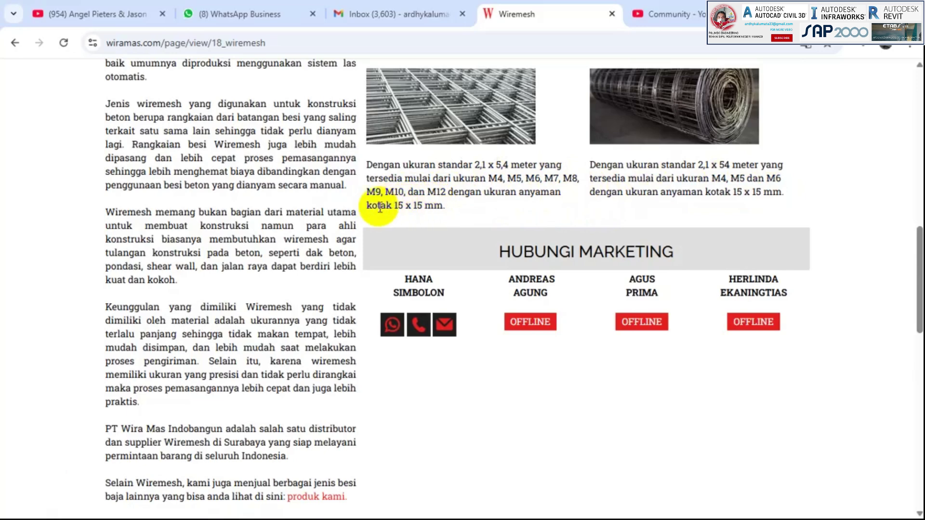
drag(372, 207, 446, 207)
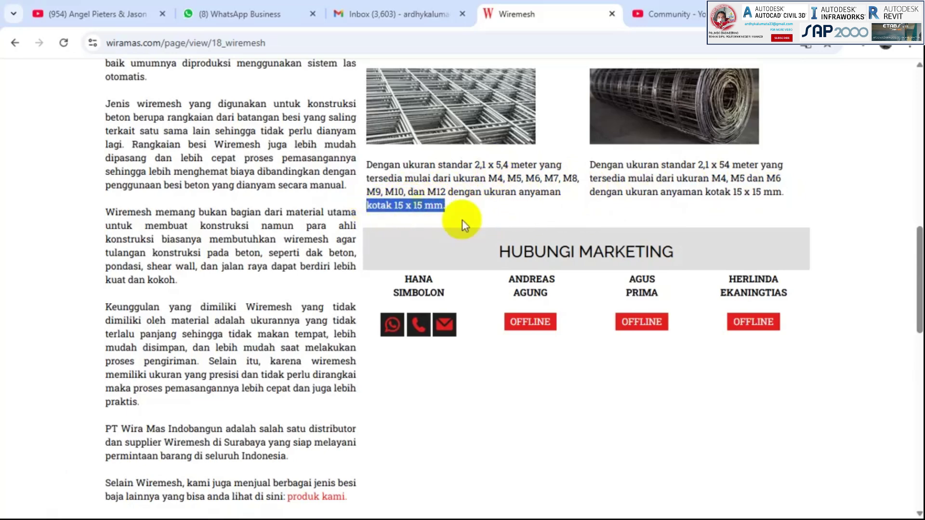
click(523, 178)
Switch back to Revit, draw a horizontal major direction line across the upper slab, and finish the area reinforcement sketch.
key(alt+Tab)
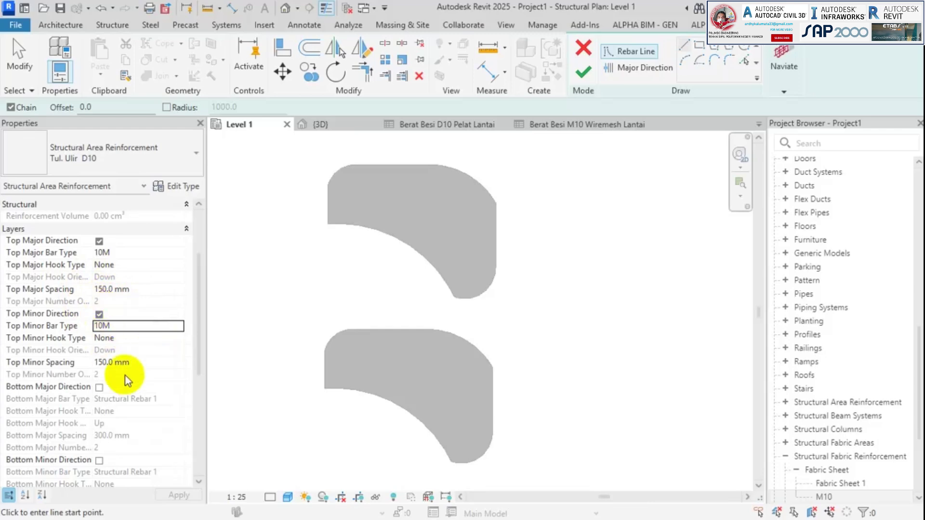
scroll(126, 373, down, 3)
scroll(127, 372, up, 5)
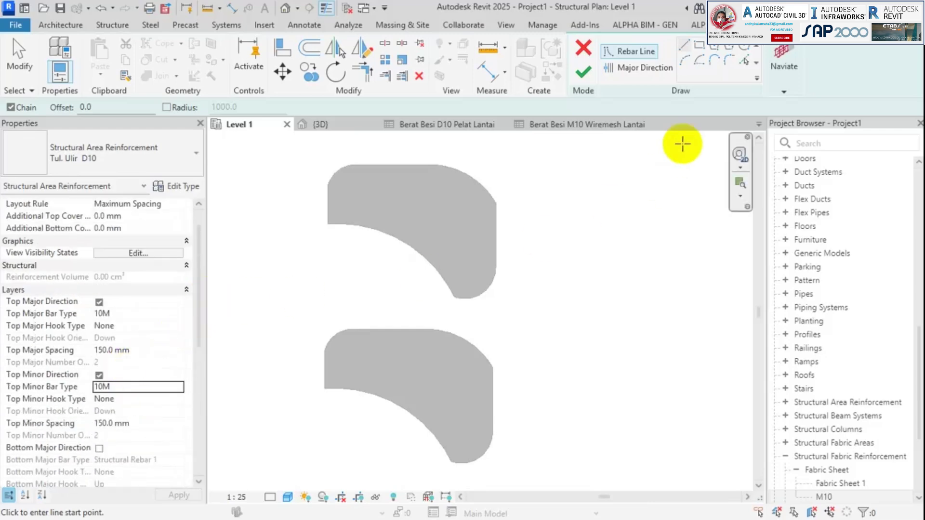
click(626, 68)
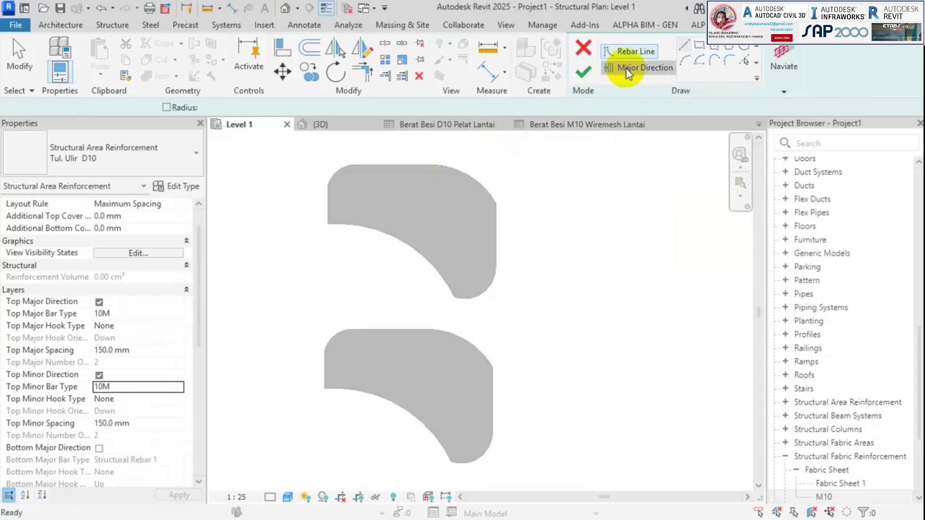
click(688, 48)
click(359, 199)
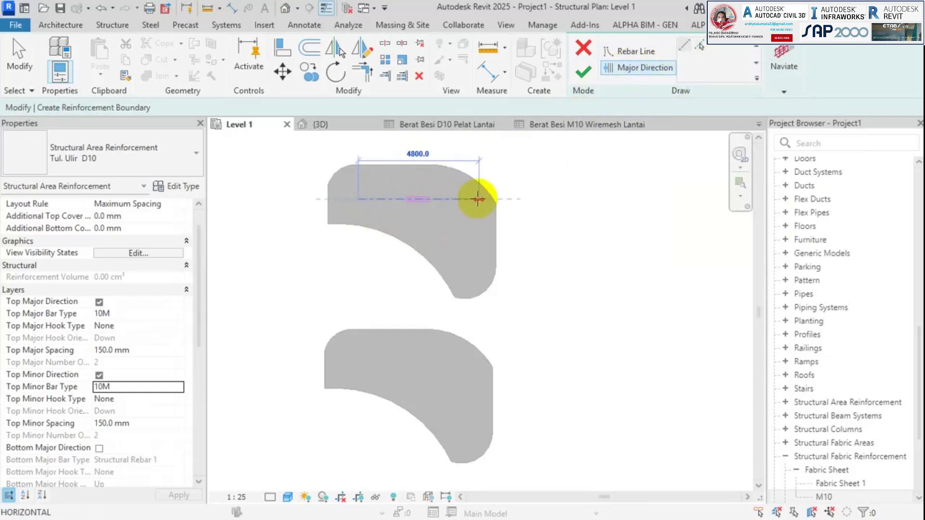
click(456, 199)
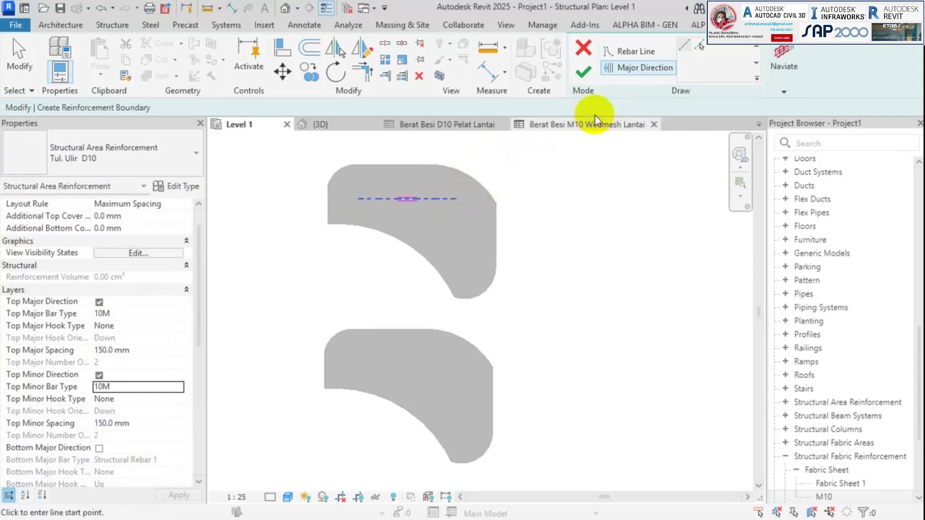
click(588, 72)
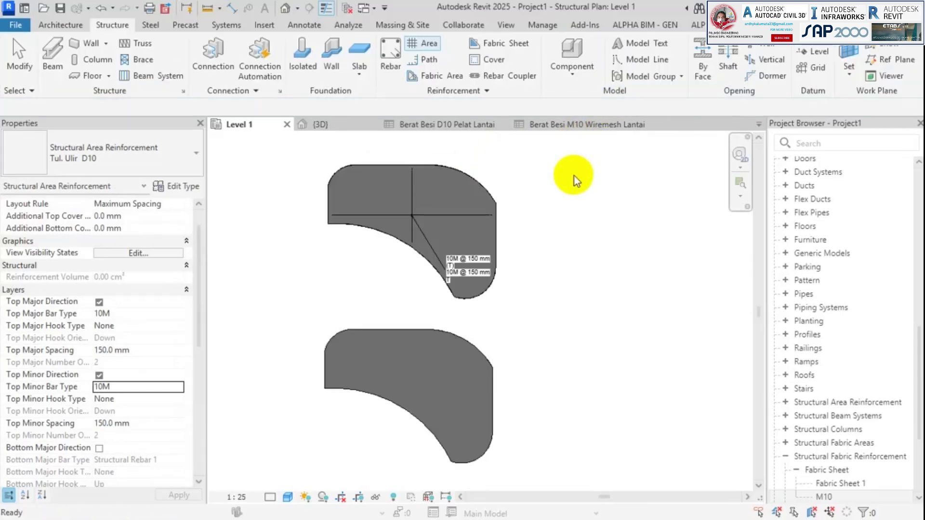
click(437, 242)
key(Escape)
Set the Level 1 plan's visual style to Wireframe to display the upper slab's reinforcement bars.
scroll(437, 241, up, 4)
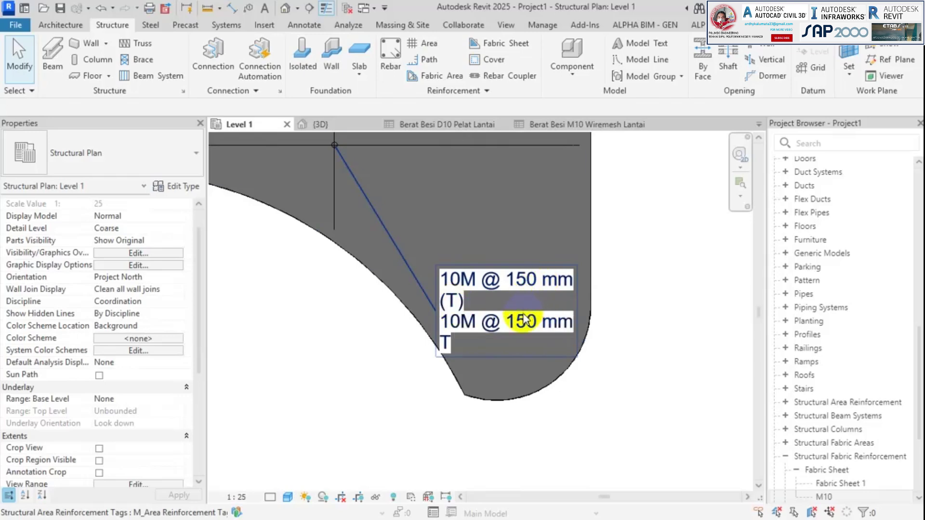
scroll(523, 314, down, 2)
middle_drag(398, 173, 406, 216)
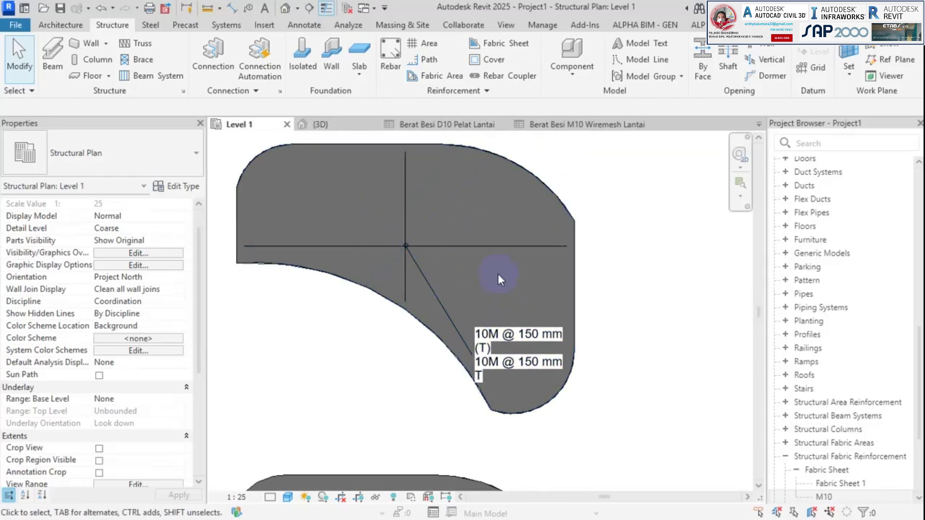
scroll(522, 333, down, 1)
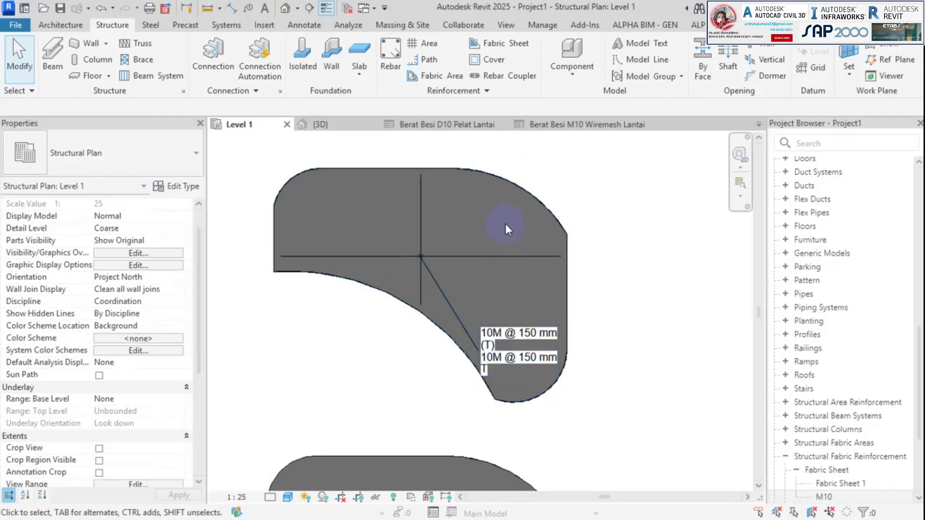
click(289, 495)
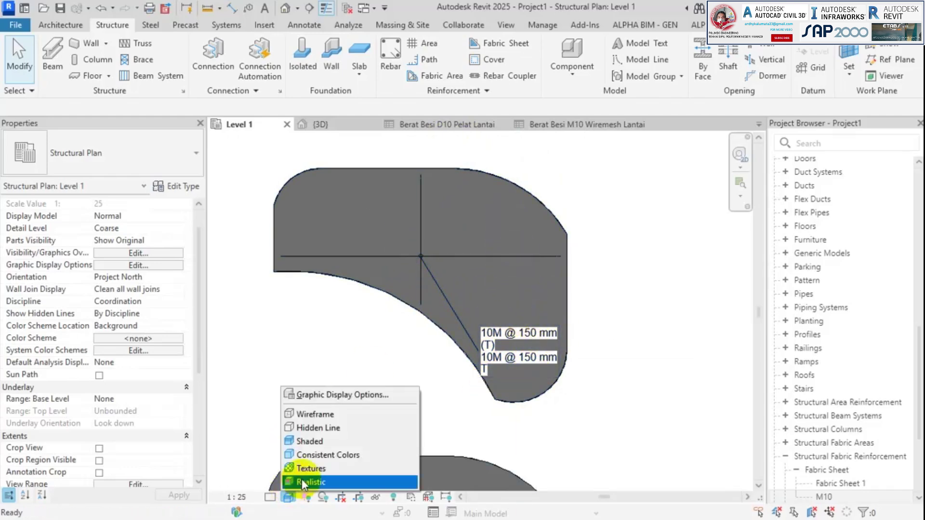
click(310, 419)
scroll(426, 203, up, 3)
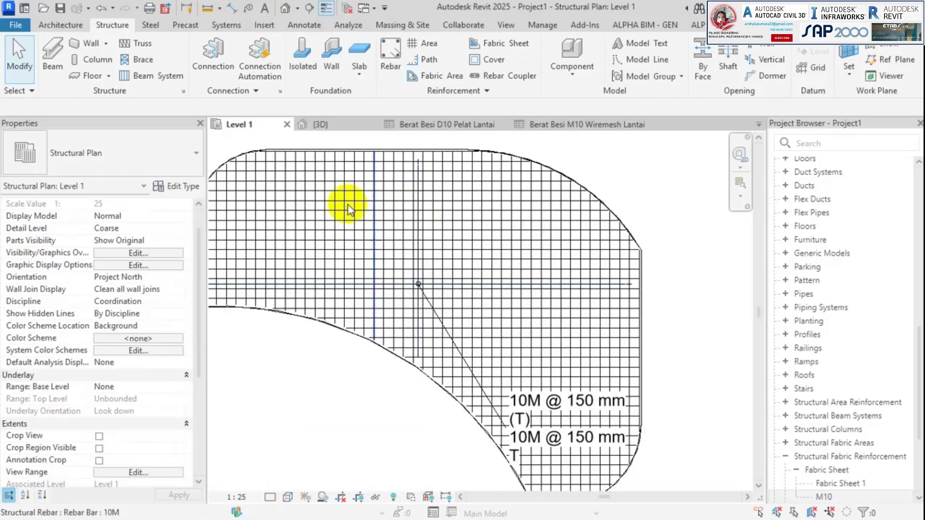
scroll(516, 238, down, 2)
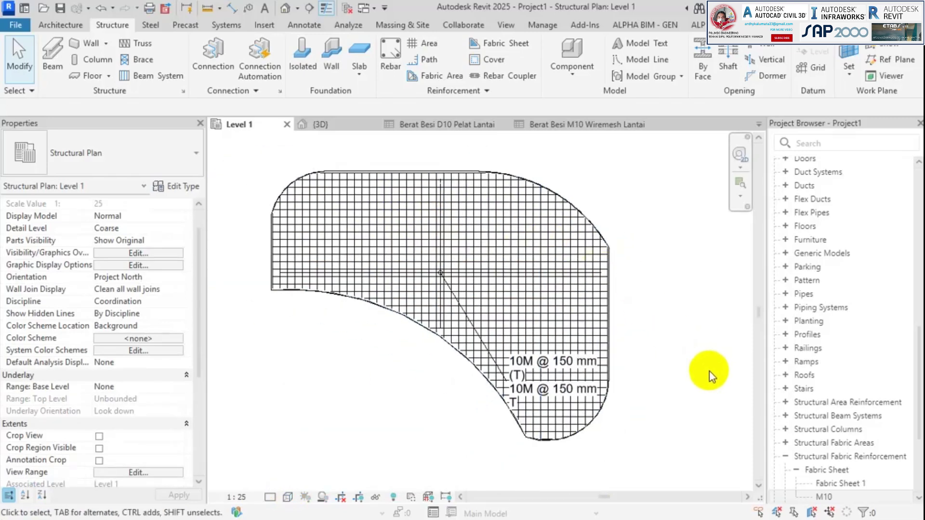
Find the 10M rebar bar type among the project's Structural Rebar families and open its type properties.
click(785, 456)
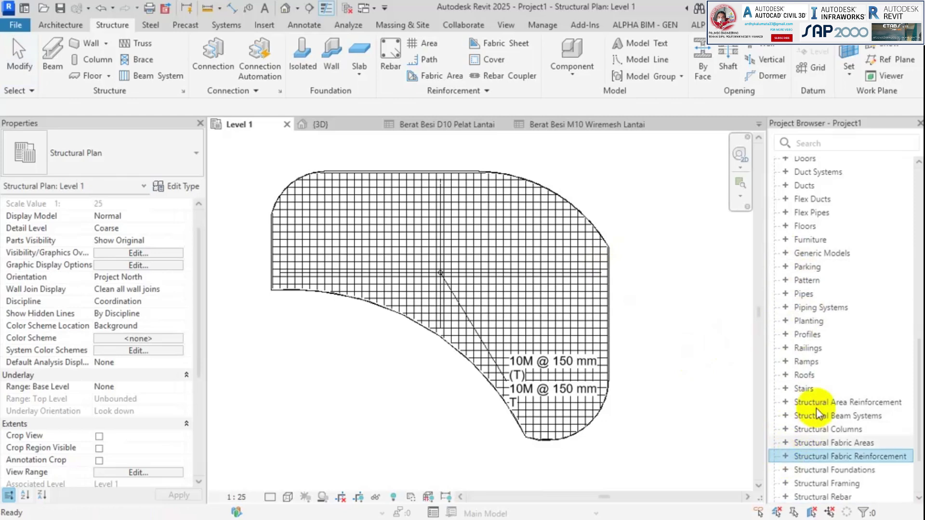
scroll(831, 327, down, 1)
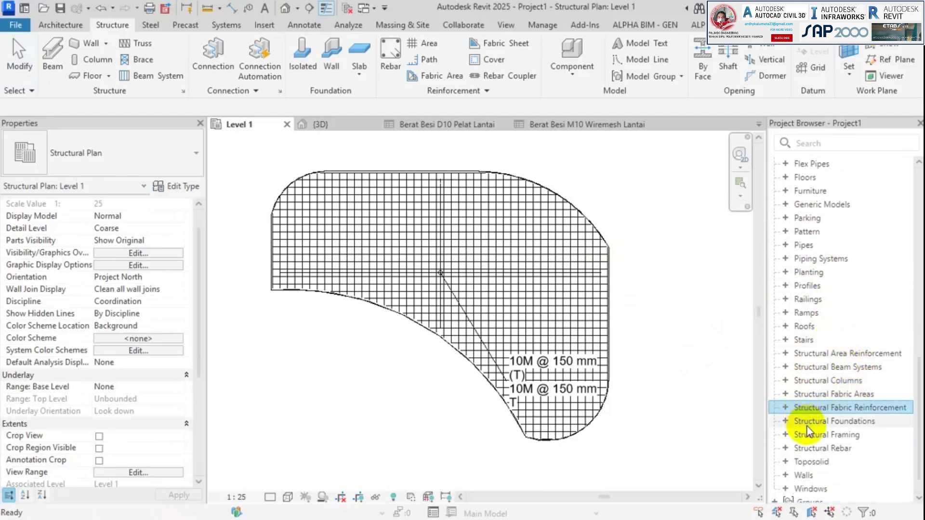
double_click(805, 449)
scroll(828, 424, down, 1)
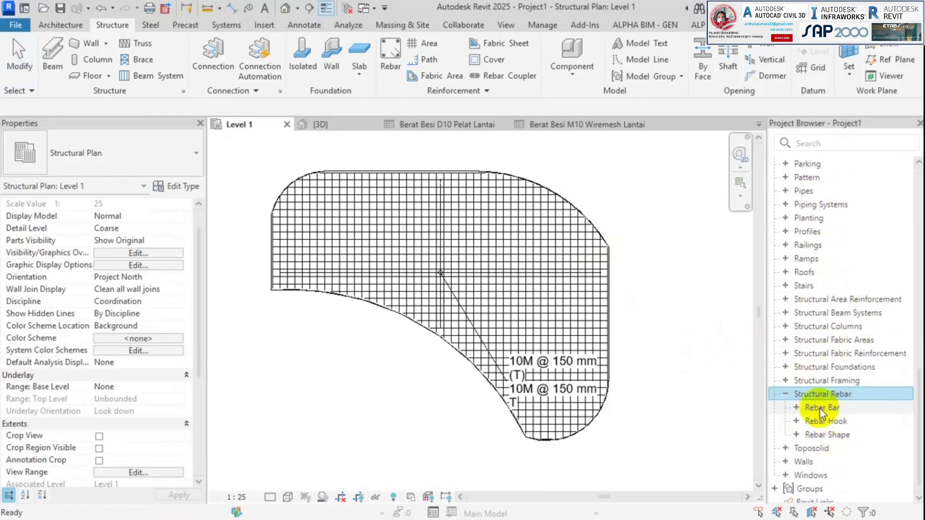
click(798, 408)
scroll(839, 375, down, 2)
click(830, 356)
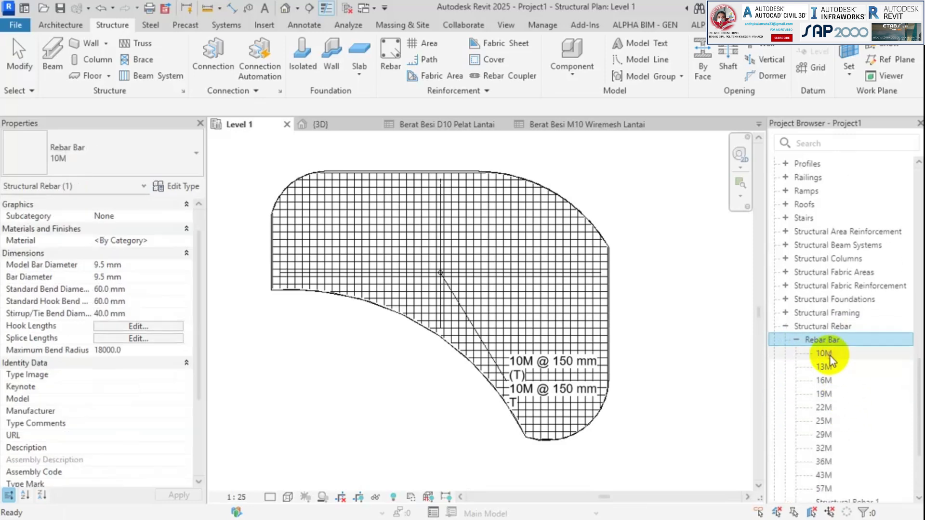
scroll(819, 314, down, 1)
right_click(831, 316)
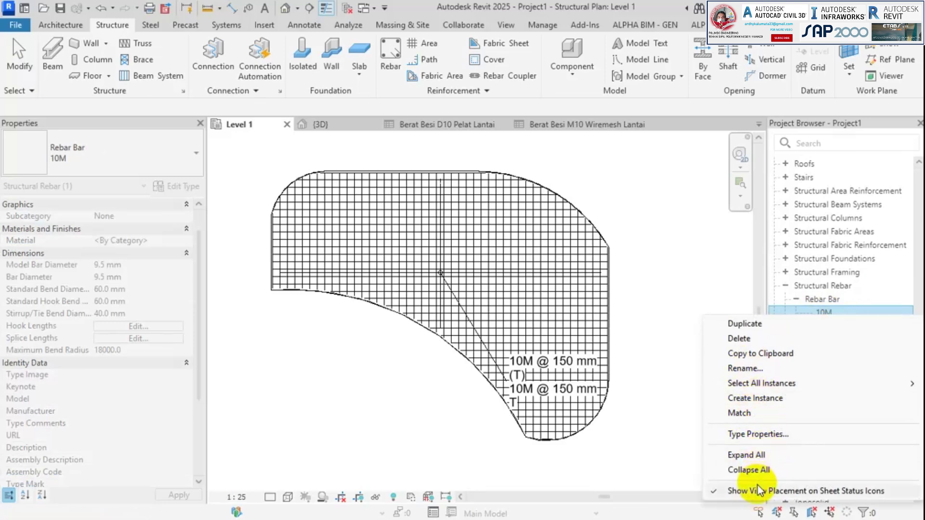
click(751, 434)
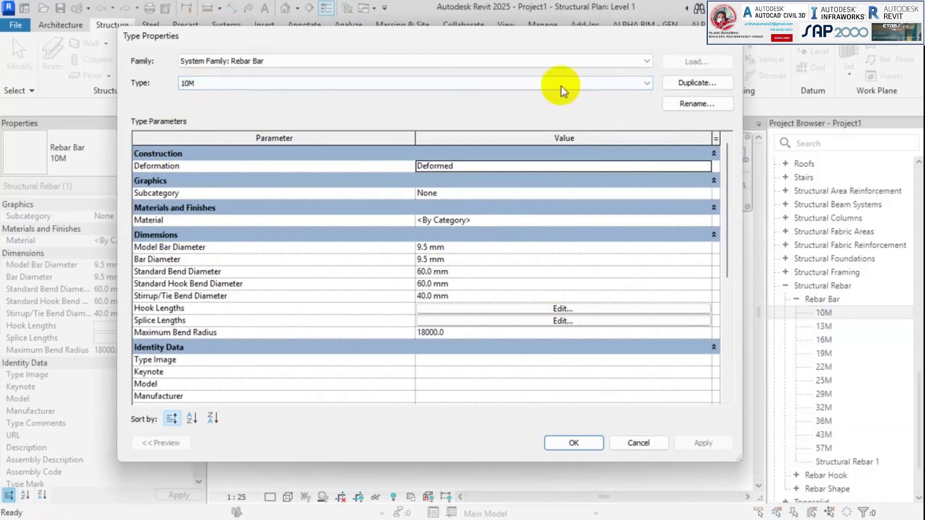
Duplicate the 10M rebar bar type and rename the copy as D10.
click(686, 83)
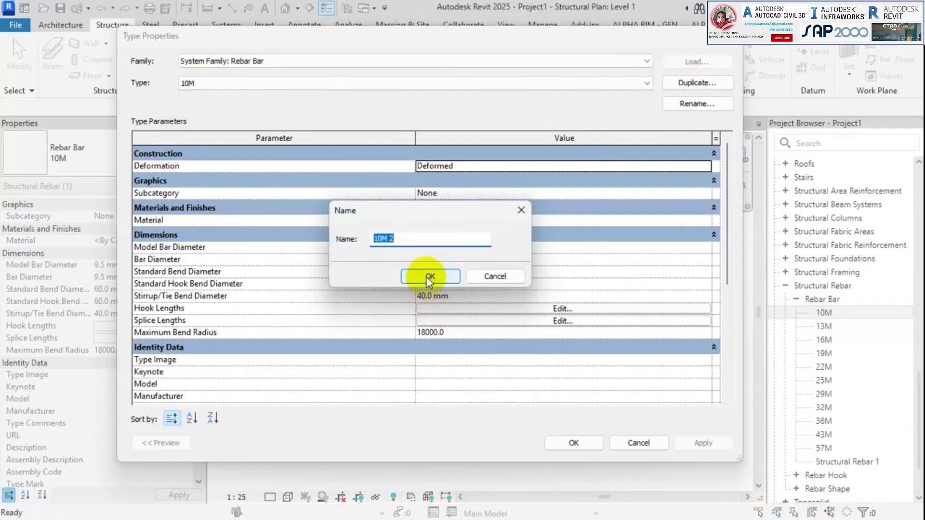
click(427, 276)
click(697, 104)
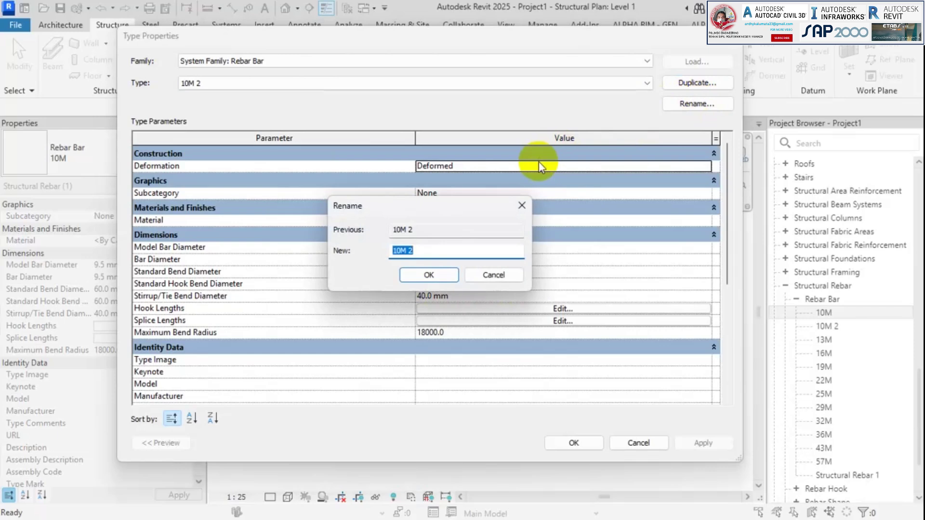
key(Caps_Lock)
text(D10)
click(441, 275)
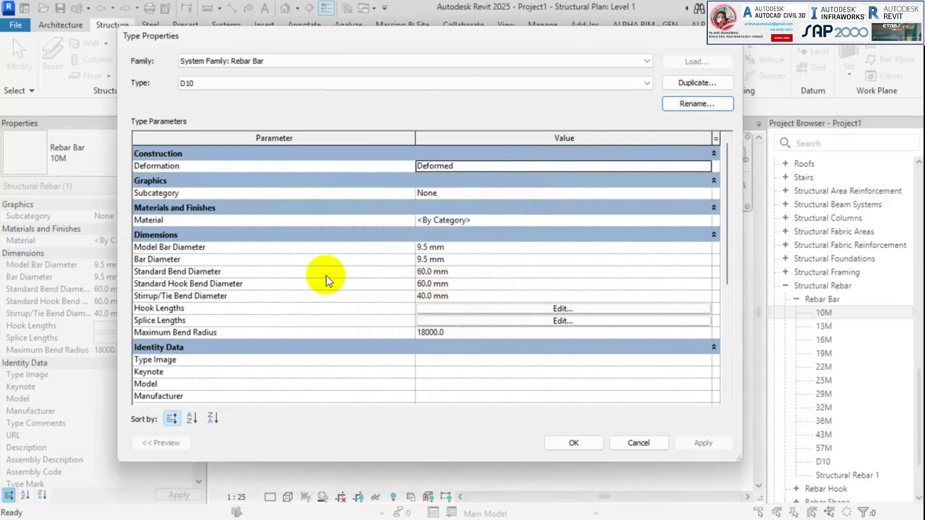
Set both the model bar diameter and the bar diameter of the D10 rebar type to 10 mm.
click(471, 247)
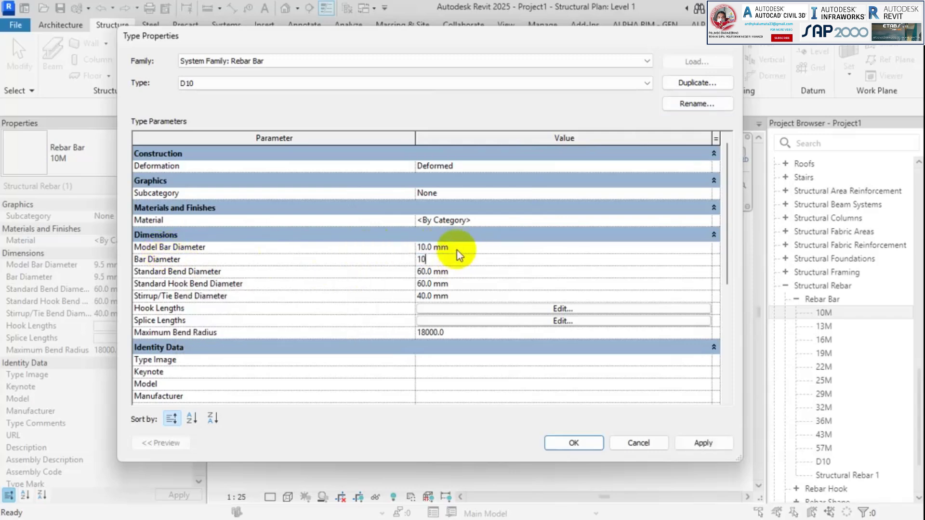
click(697, 444)
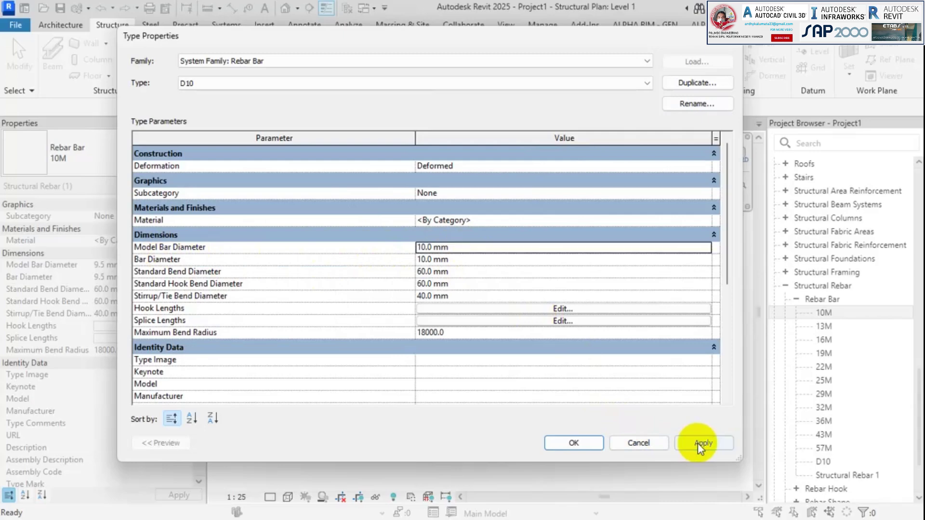
click(579, 444)
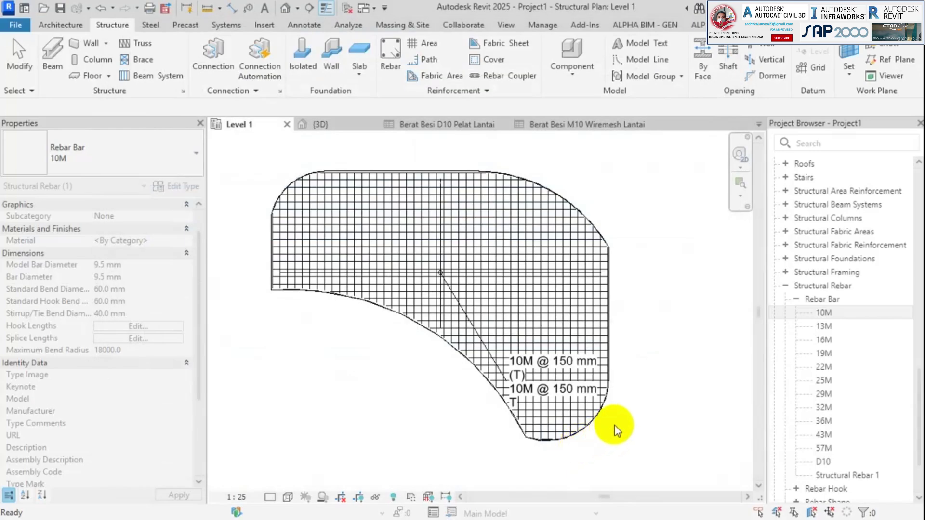
Set the top major and top minor bar types of the upper slab's area reinforcement to D10.
click(302, 161)
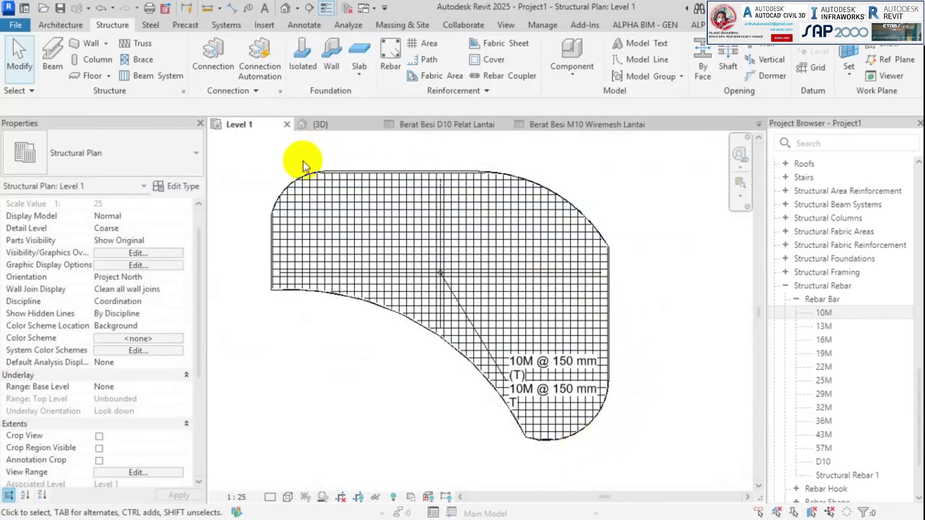
scroll(303, 164, down, 2)
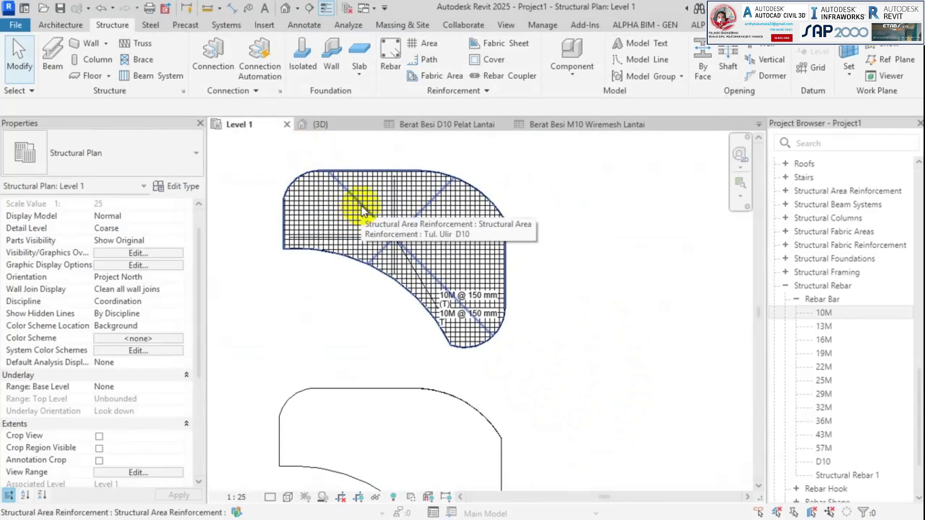
click(362, 209)
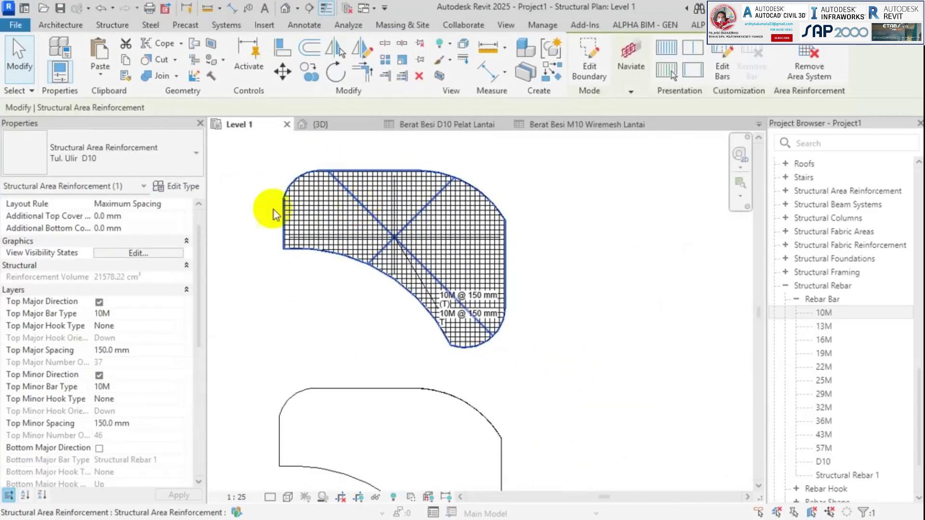
click(179, 315)
scroll(145, 336, down, 2)
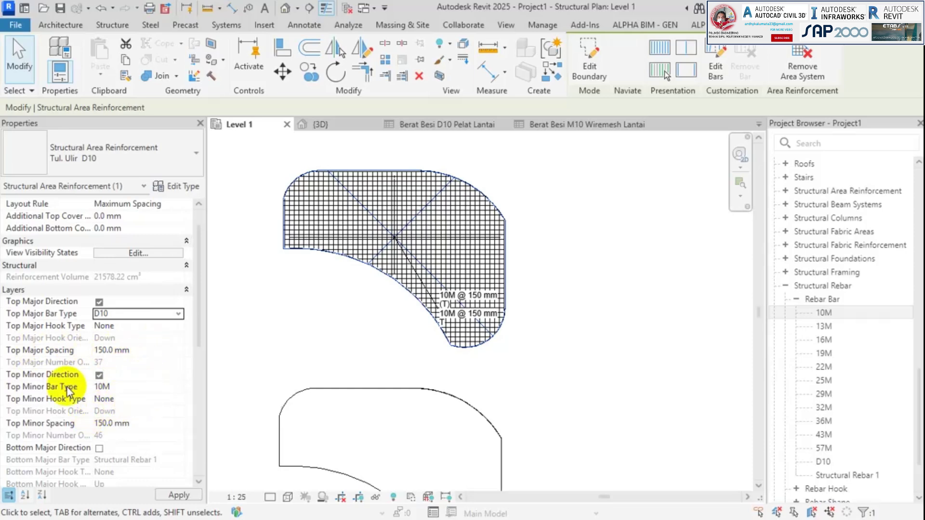
click(165, 388)
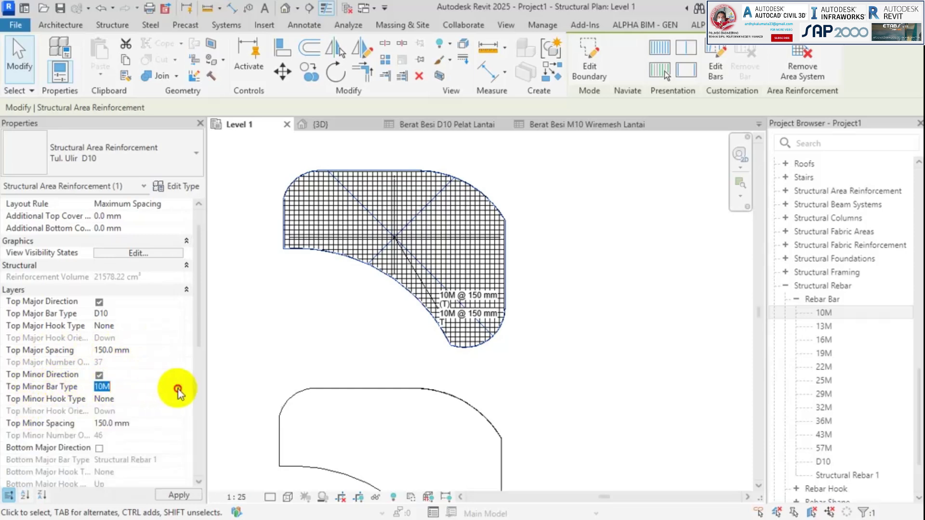
click(179, 389)
click(114, 439)
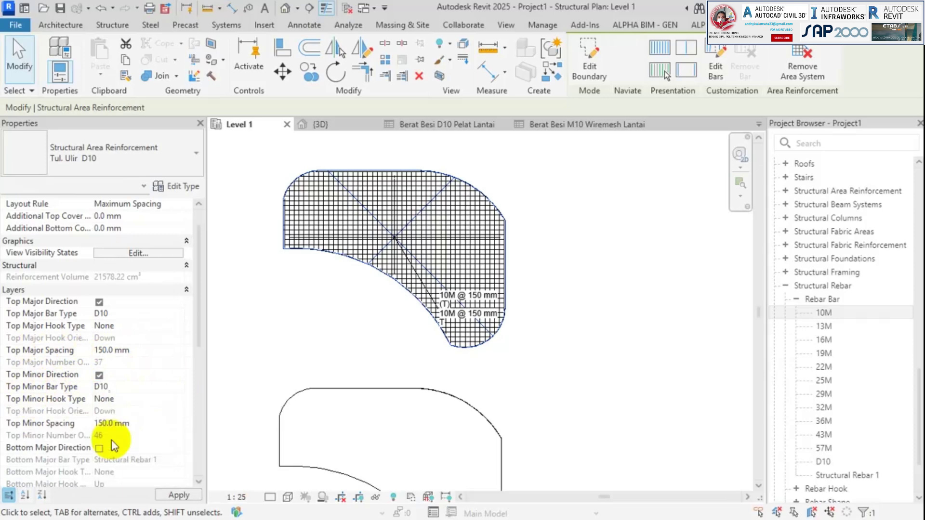
click(548, 269)
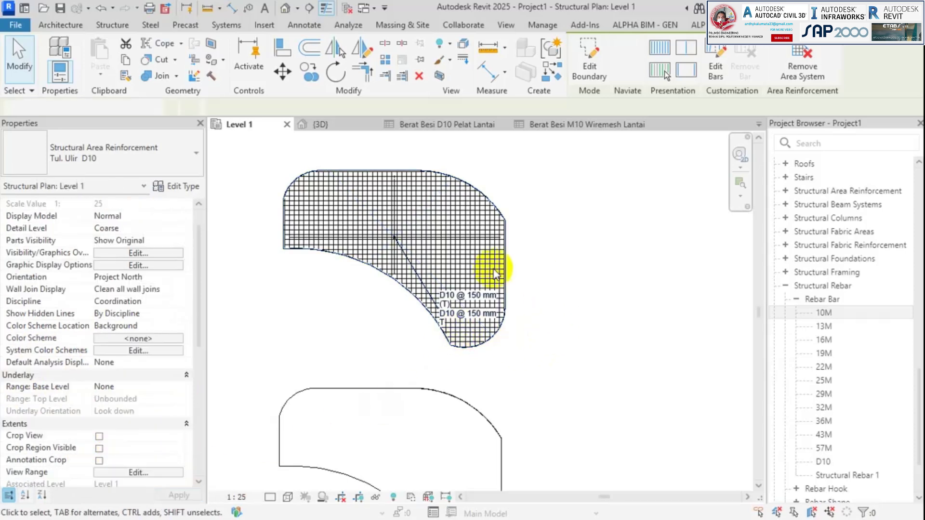
Move the upper slab's area reinforcement tag outside the slab, beyond its curved upper-right edge.
scroll(458, 301, up, 5)
scroll(520, 275, down, 1)
middle_drag(520, 275, 498, 358)
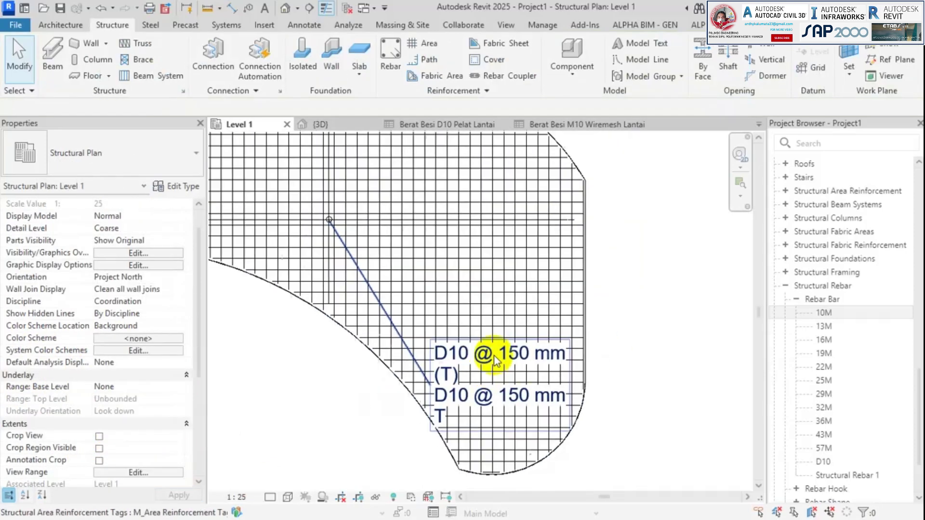
scroll(472, 303, down, 1)
scroll(573, 263, down, 1)
middle_drag(575, 264, 679, 273)
middle_drag(481, 228, 411, 231)
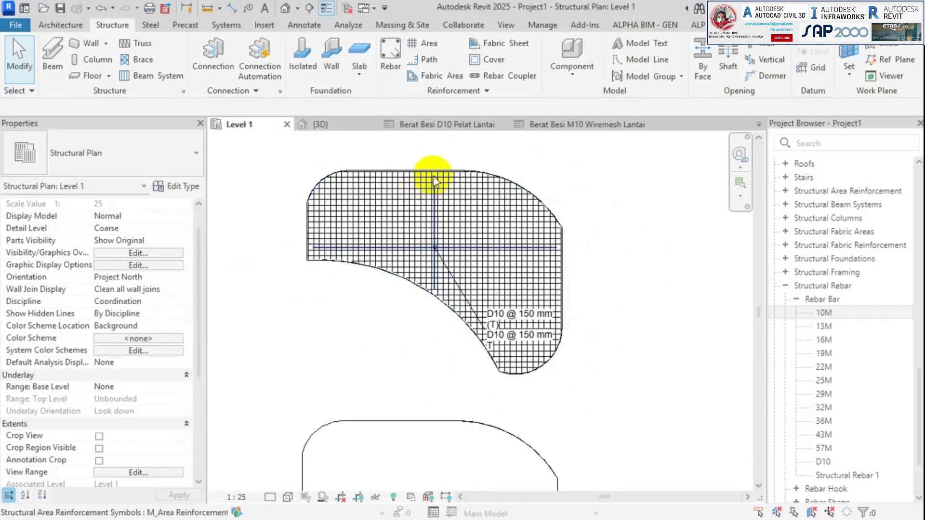
scroll(486, 318, up, 1)
click(493, 335)
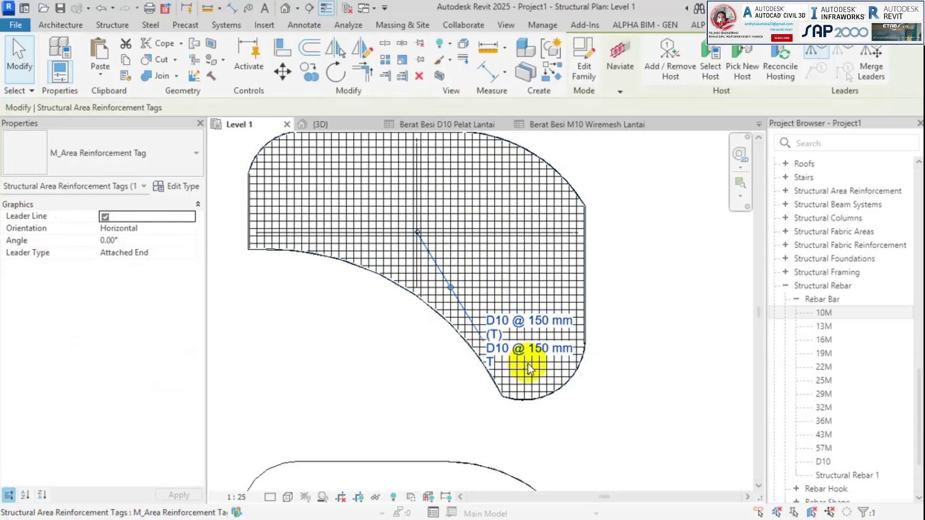
drag(513, 356, 622, 167)
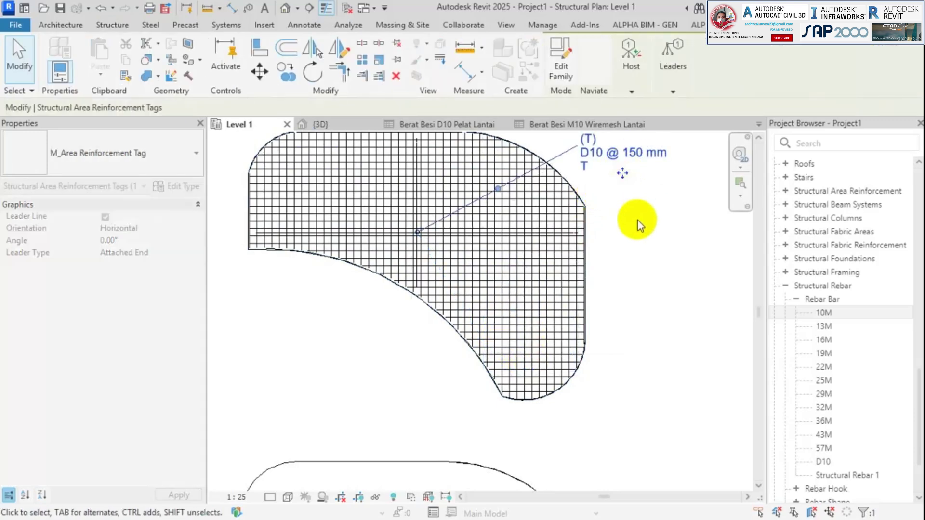
Bend the area reinforcement tag's leader at its elbow so the segment beside the text runs horizontally.
scroll(450, 298, up, 2)
drag(463, 280, 475, 214)
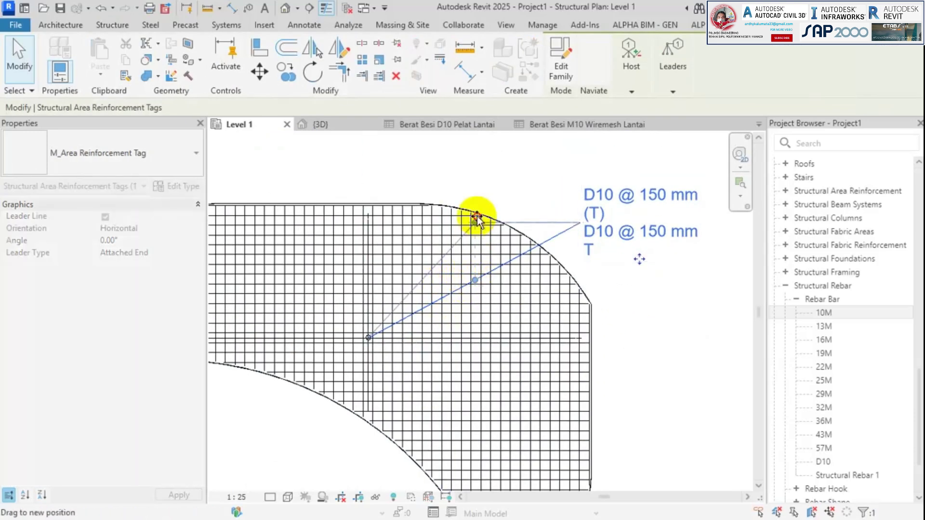
click(501, 198)
scroll(507, 208, down, 2)
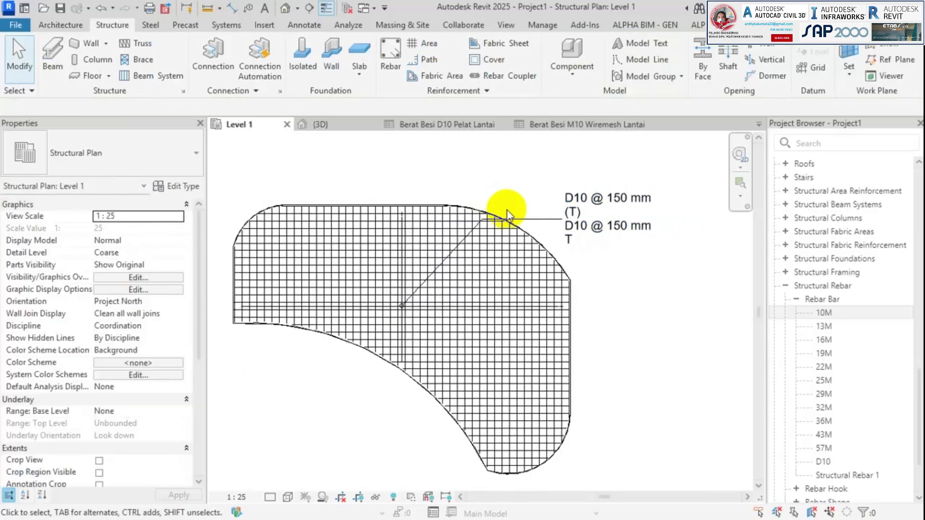
Open the Berat Besi D10 Pelat Lantai schedule and widen its Type column to fit the type name.
scroll(498, 313, down, 2)
middle_drag(490, 332, 481, 251)
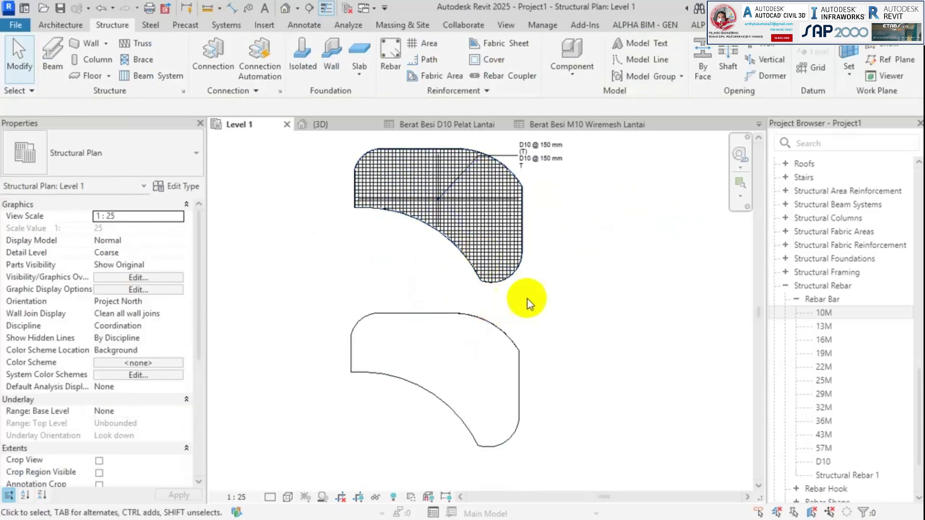
middle_drag(527, 299, 517, 334)
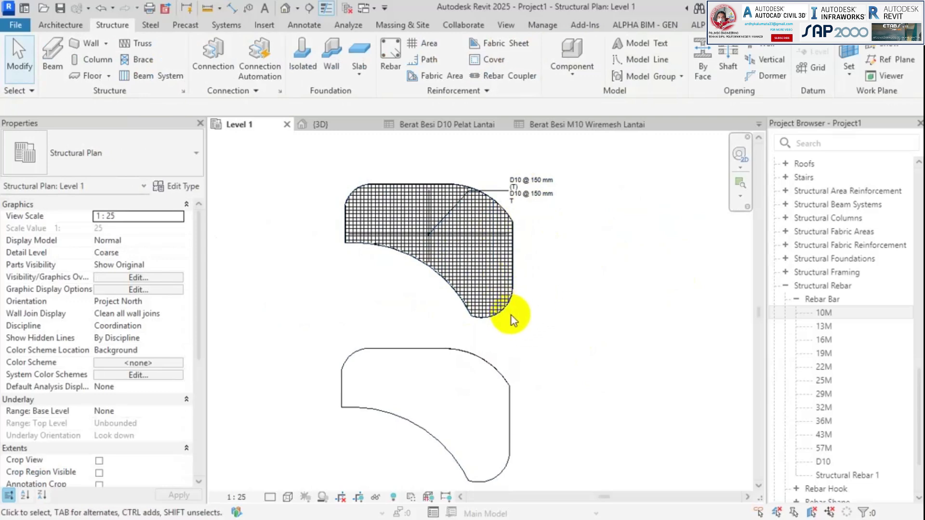
middle_drag(512, 386, 510, 377)
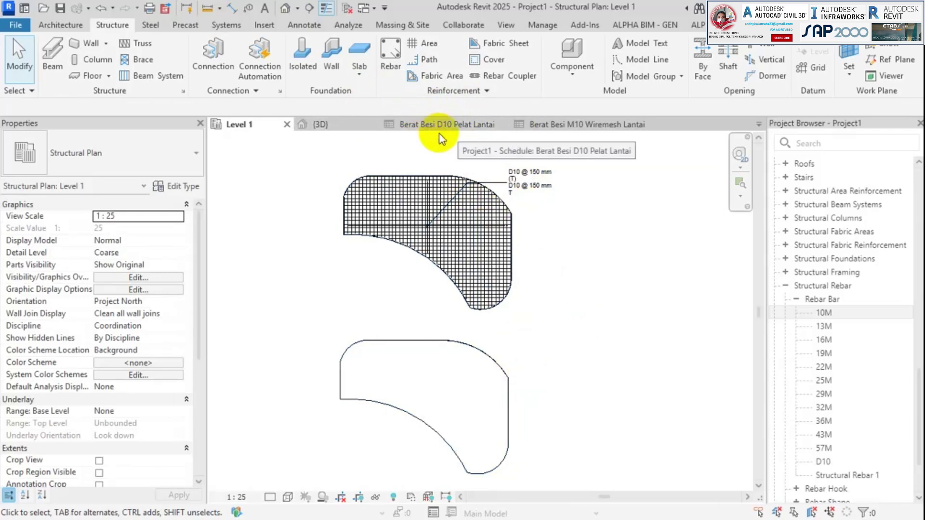
scroll(428, 198, up, 2)
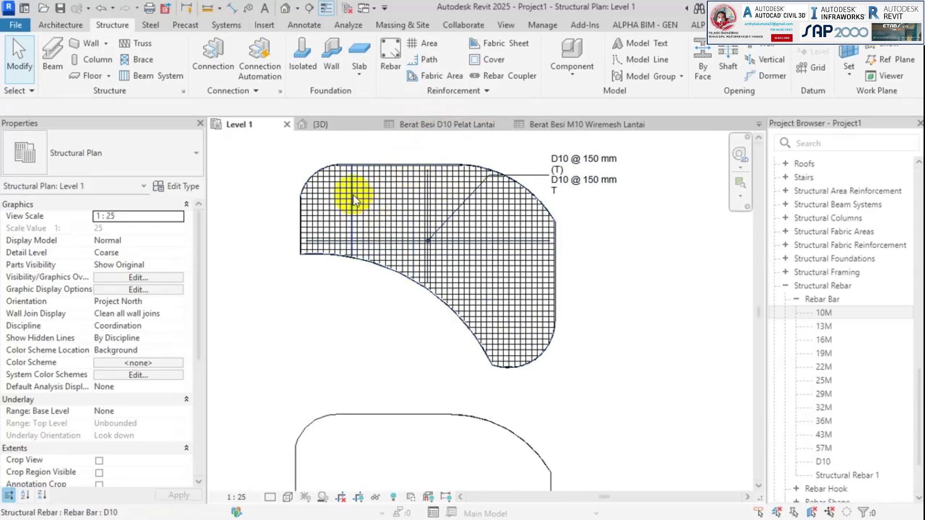
scroll(353, 198, up, 2)
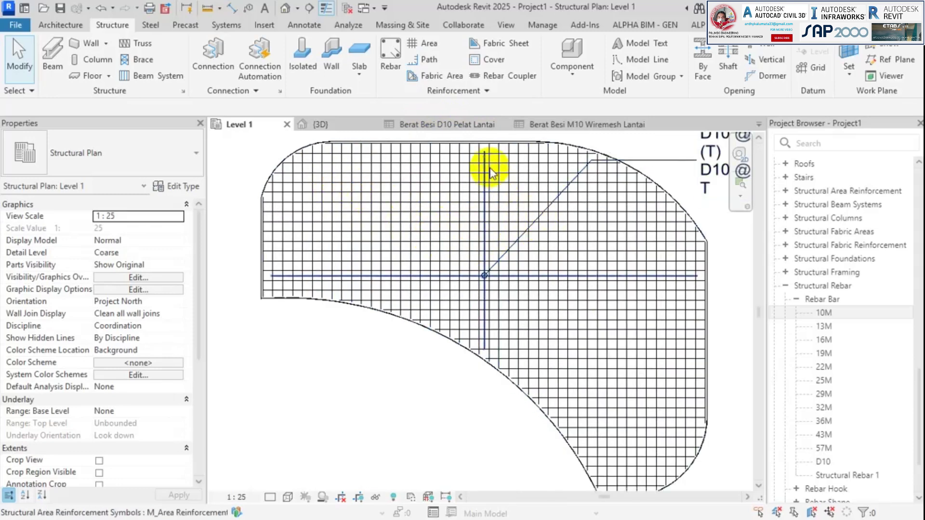
click(455, 124)
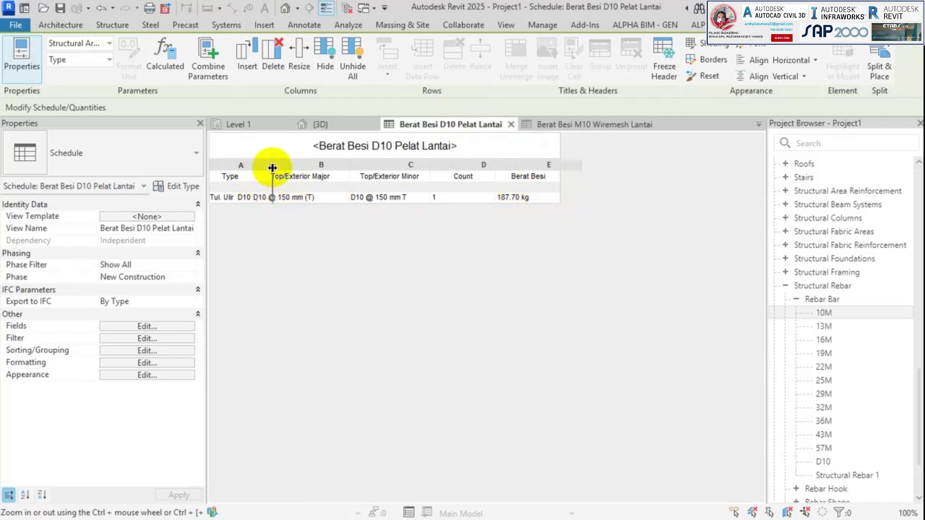
drag(272, 168, 298, 170)
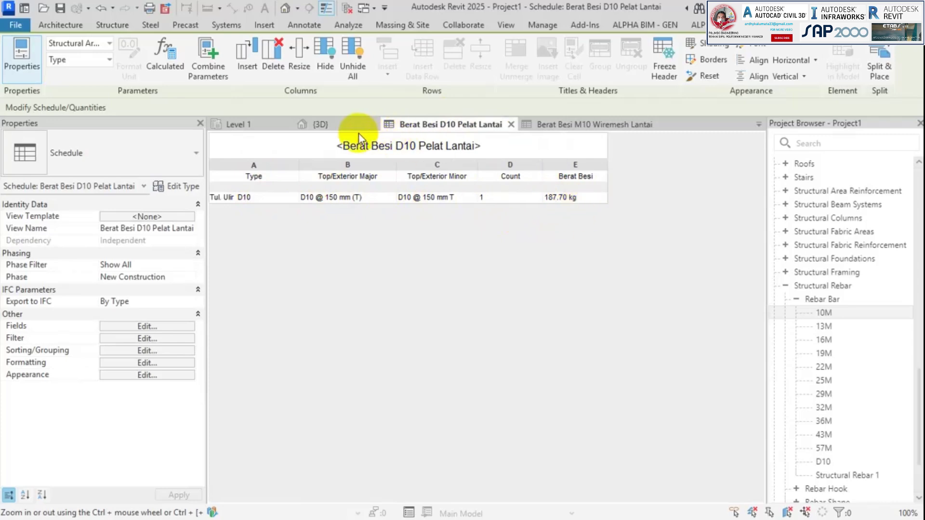
Return to the Level 1 plan and start a structural fabric area on the lower slab.
click(262, 126)
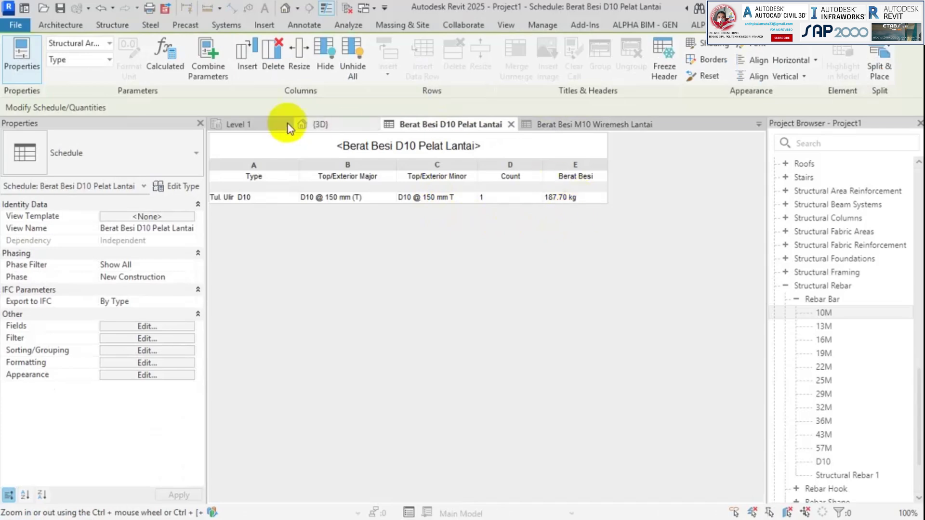
click(238, 124)
middle_drag(401, 265, 397, 227)
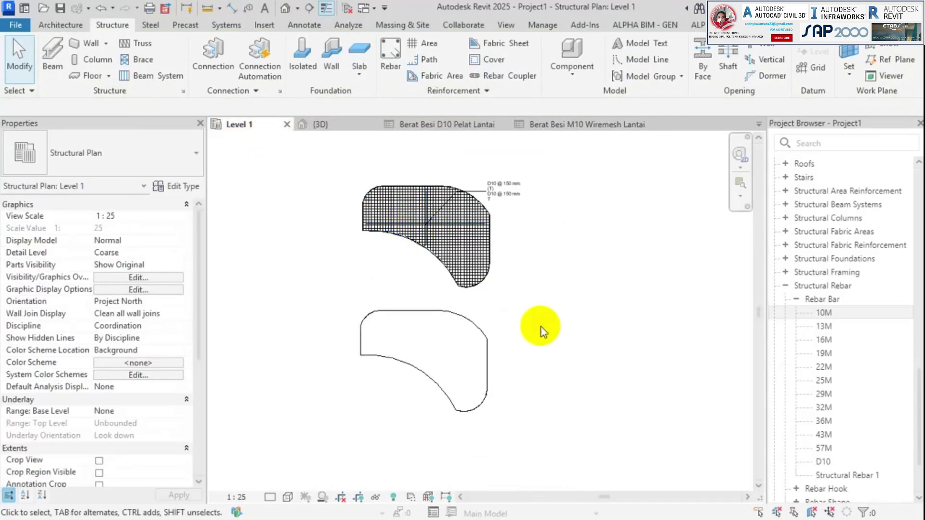
middle_drag(469, 371, 471, 353)
middle_drag(502, 287, 494, 318)
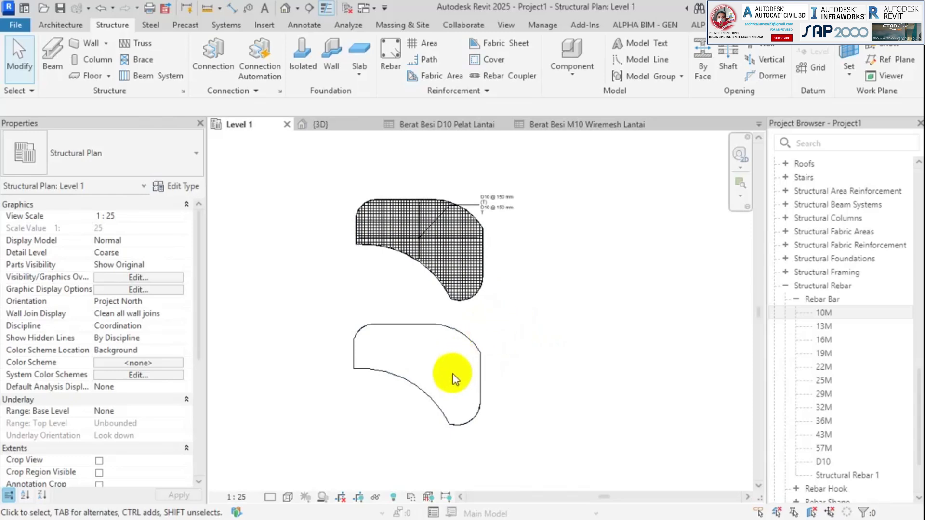
click(429, 76)
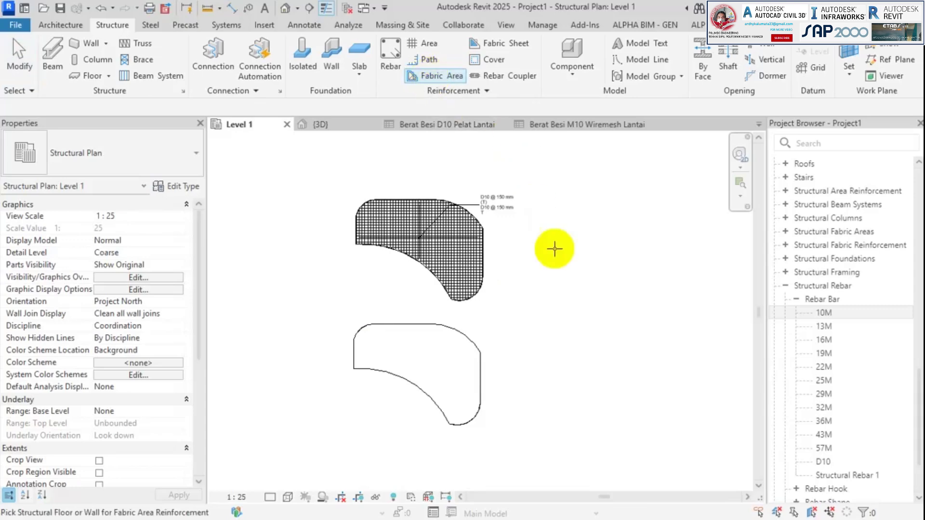
click(475, 342)
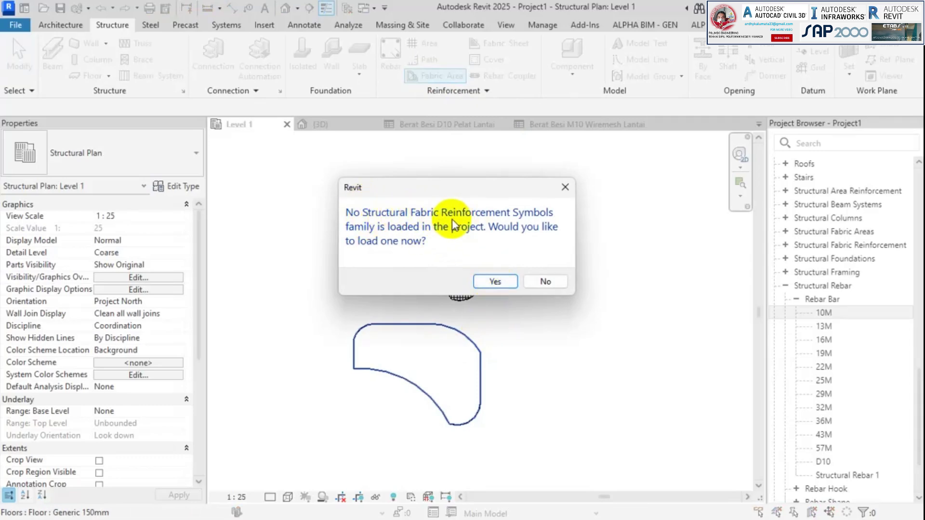
Load the M_Fabric Sheet Tag family from the Structural annotation folder.
click(496, 285)
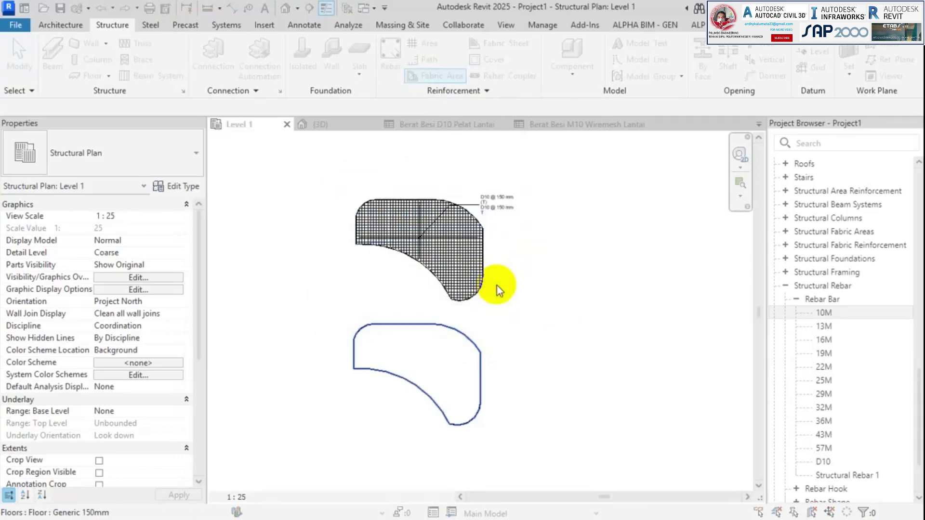
scroll(361, 241, down, 5)
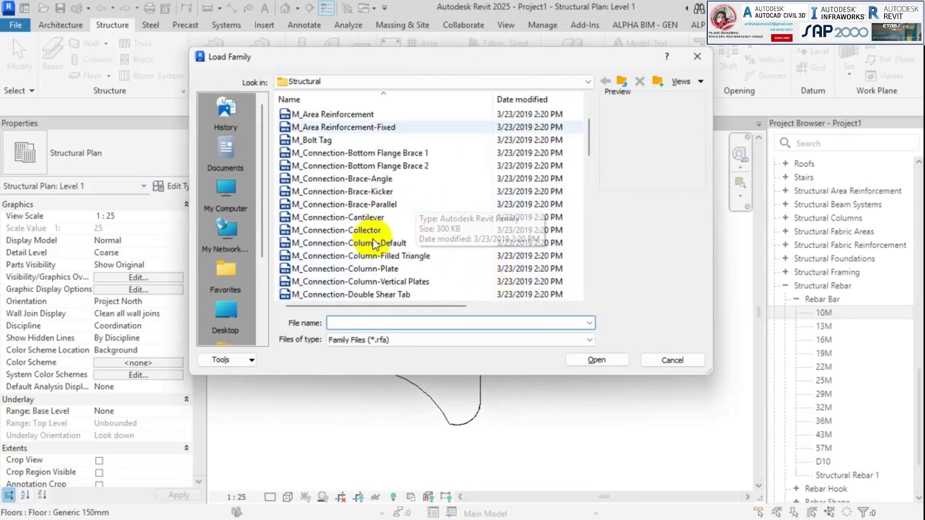
scroll(375, 245, down, 4)
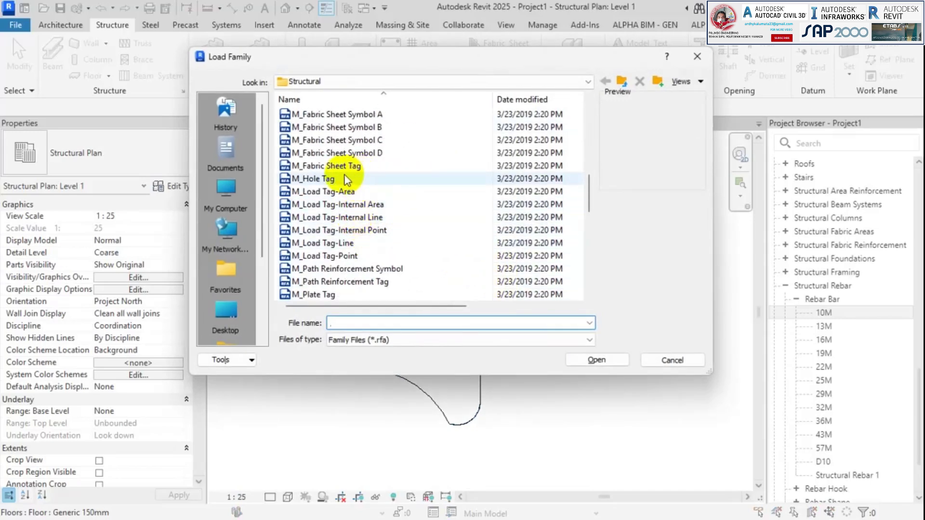
scroll(346, 171, up, 1)
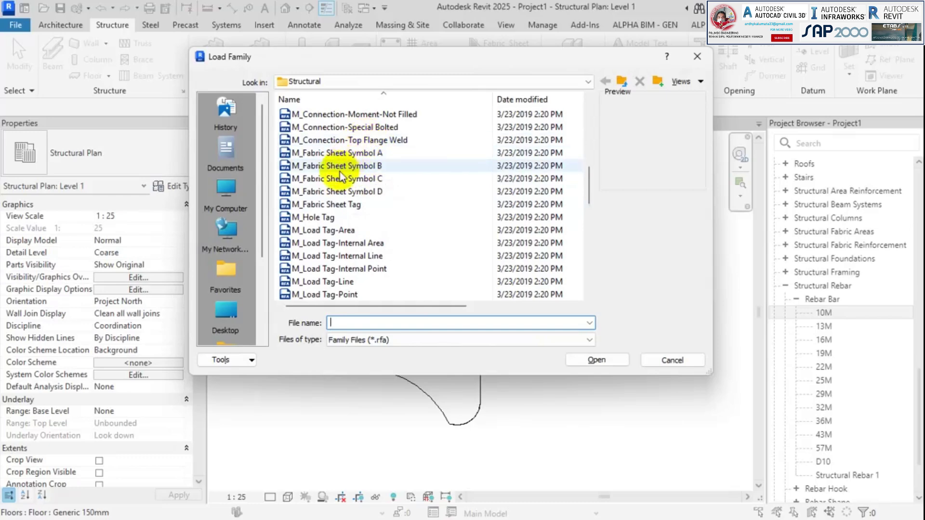
click(327, 206)
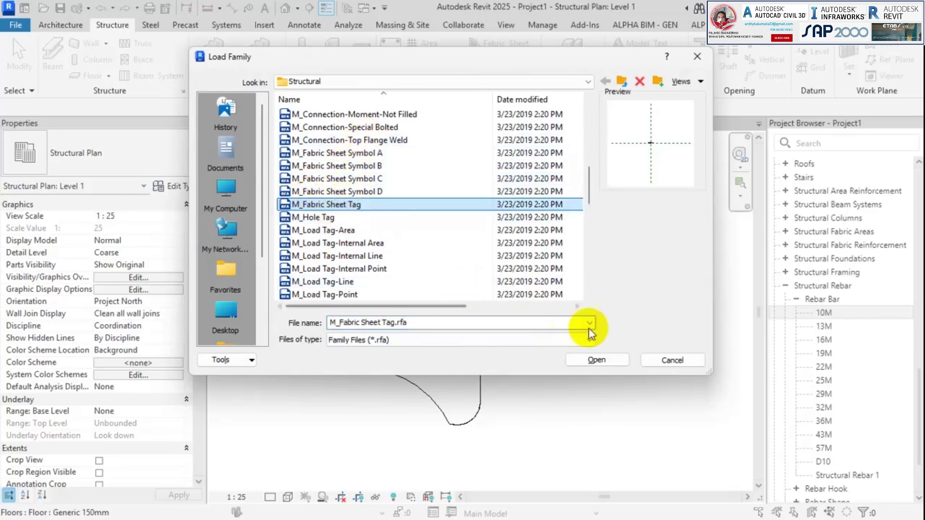
click(605, 361)
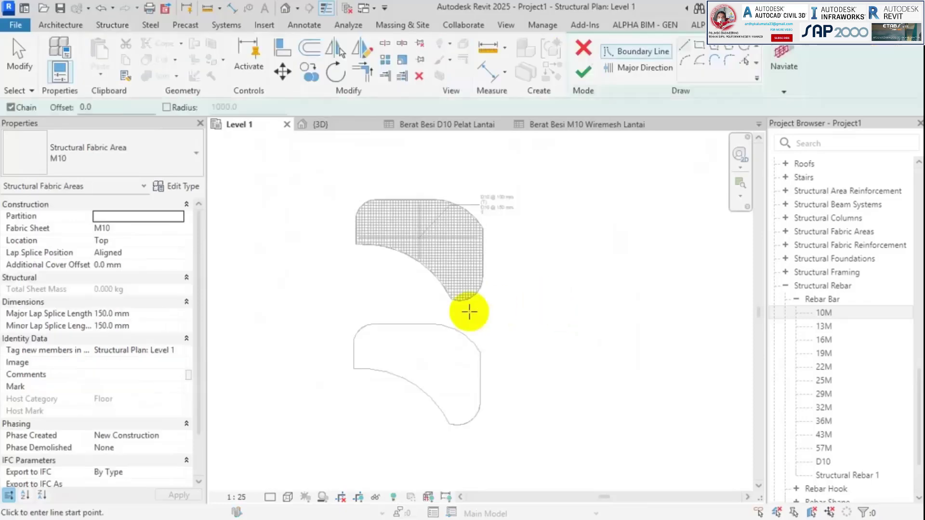
Check the available fabric area types, keeping M10, and look up the M10 sheet size and weight on the wiramas.com wiremesh page.
click(138, 165)
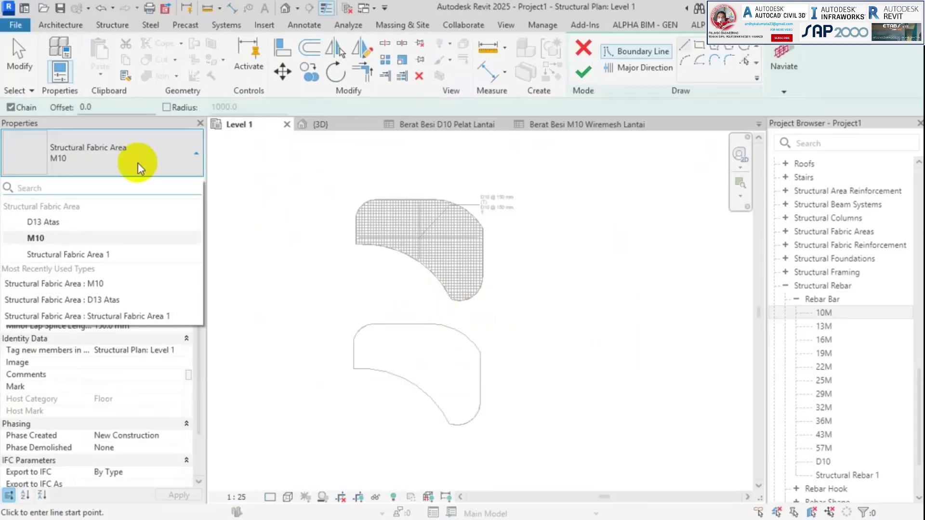
click(91, 174)
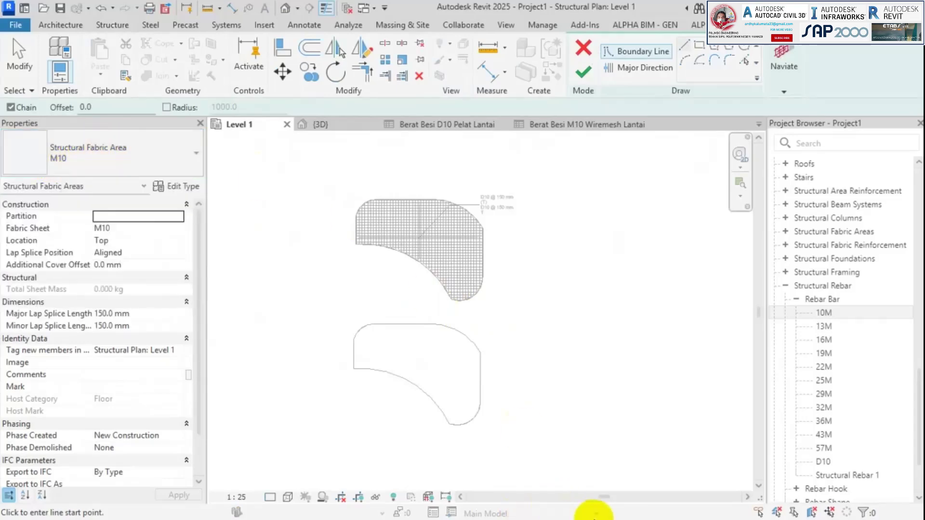
click(594, 517)
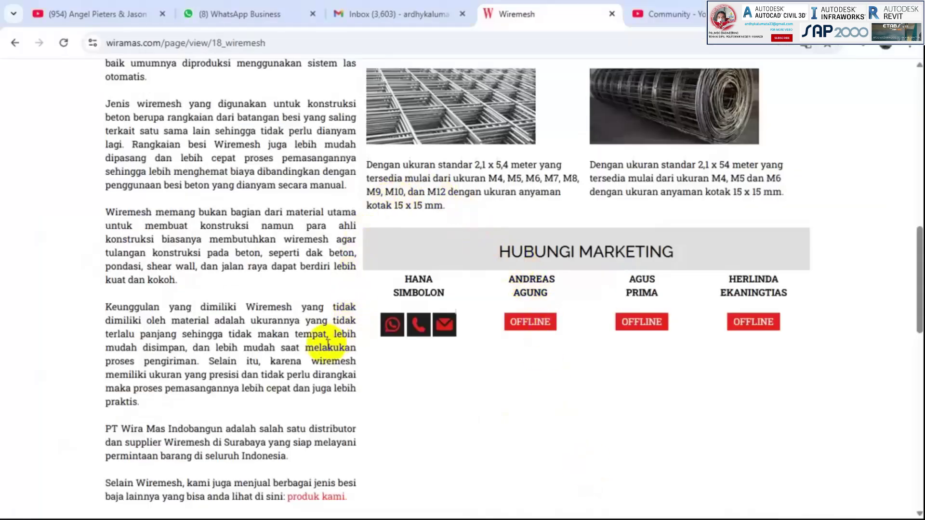
scroll(327, 341, down, 8)
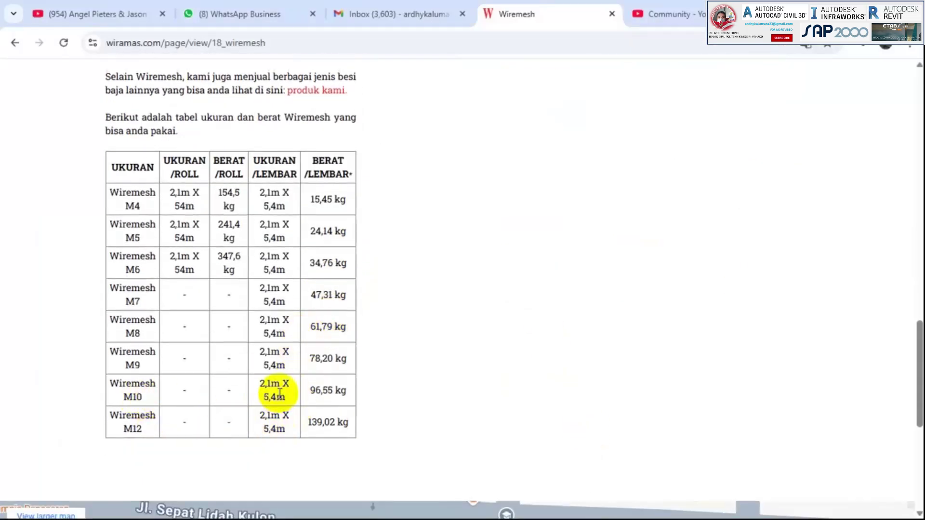
key(alt+Tab)
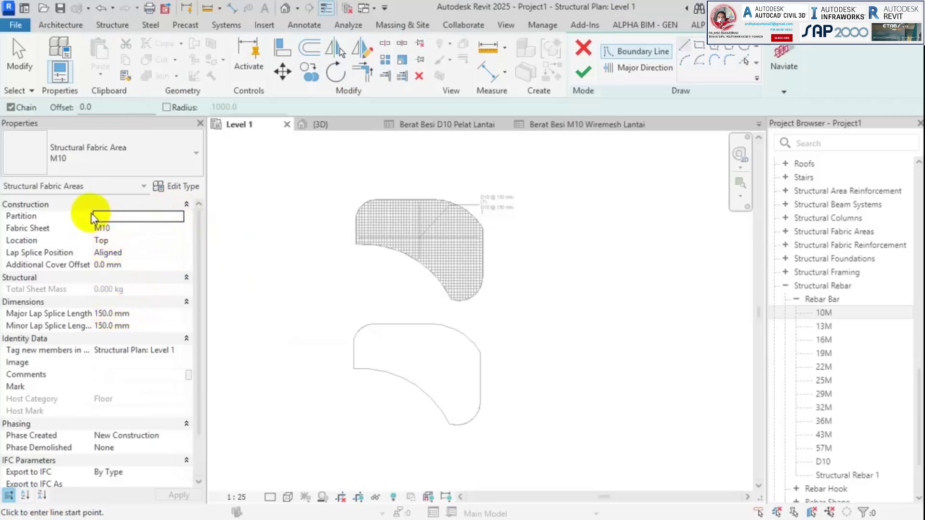
Widen the properties display and review the M10 fabric area's fabric sheet, location and lap splice settings.
drag(92, 214, 105, 218)
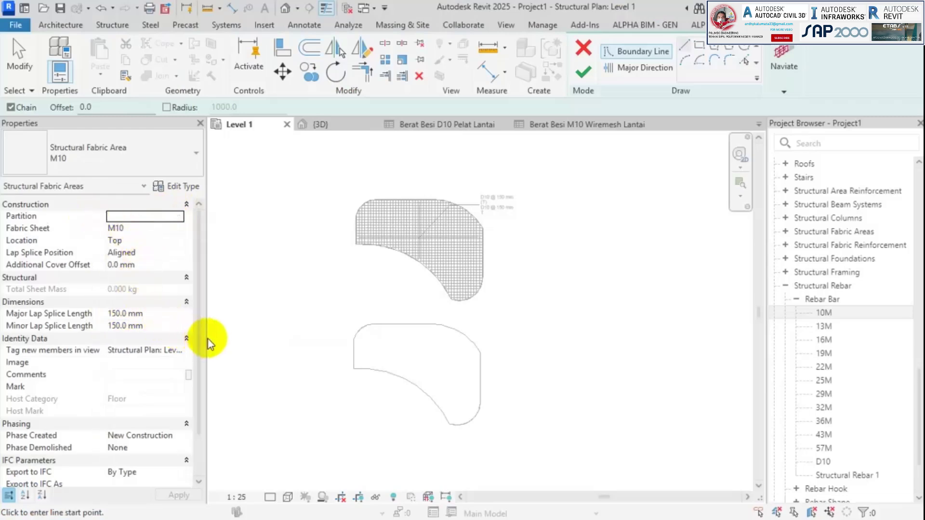
drag(207, 265, 239, 263)
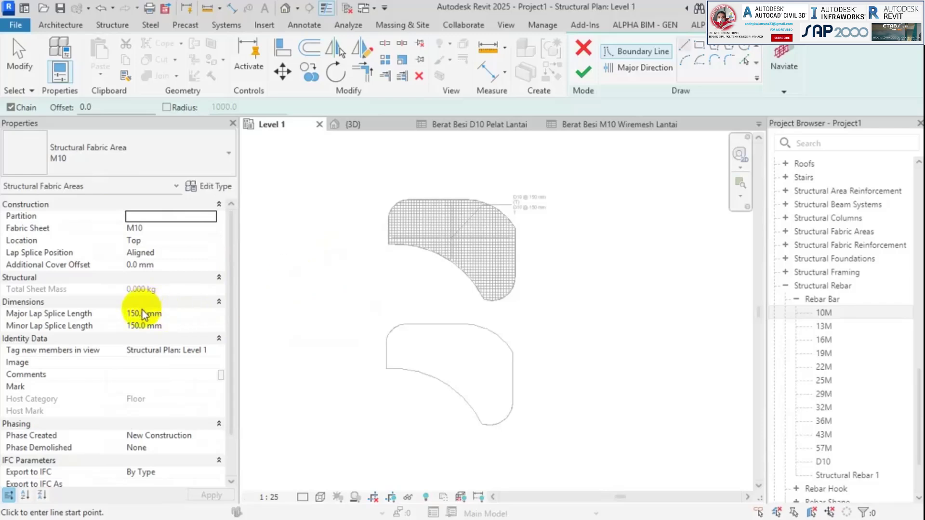
scroll(143, 310, down, 1)
scroll(144, 309, up, 1)
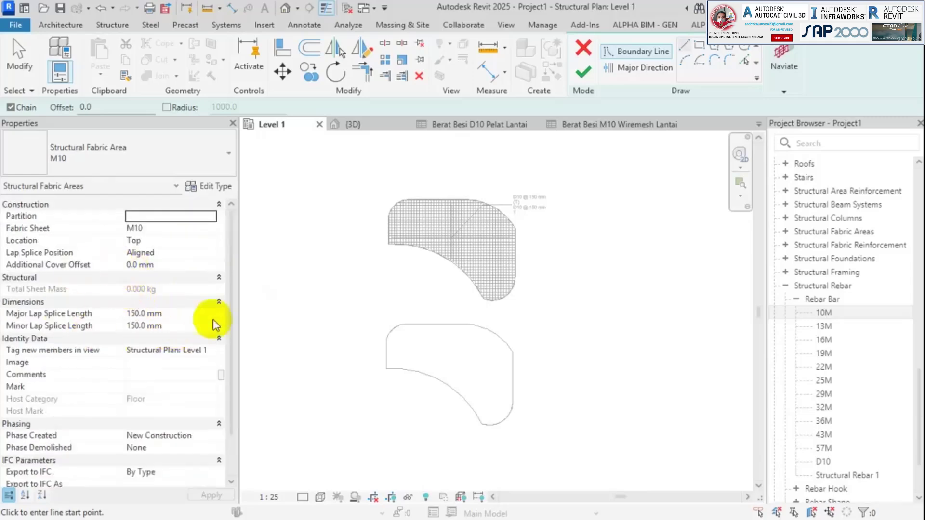
scroll(106, 277, down, 2)
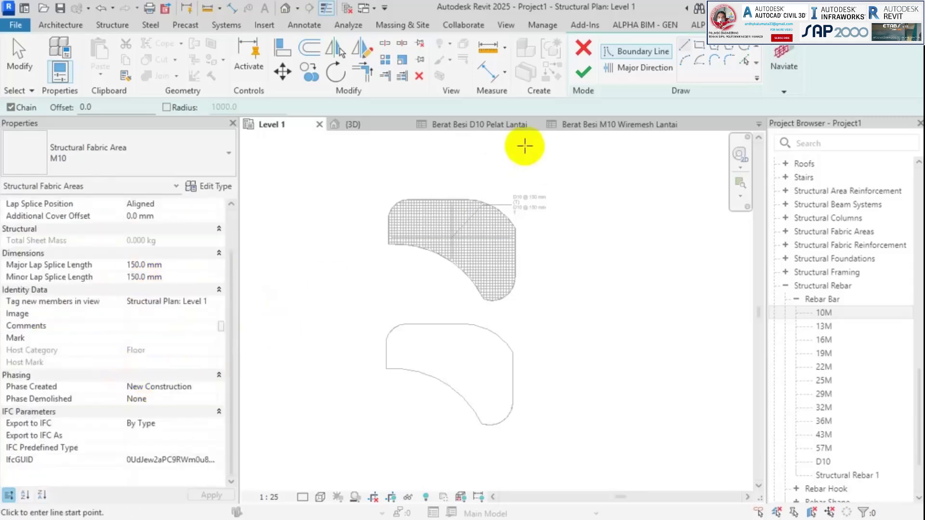
Draw a horizontal major direction line about 3700 mm long across the lower slab for the fabric area.
click(634, 70)
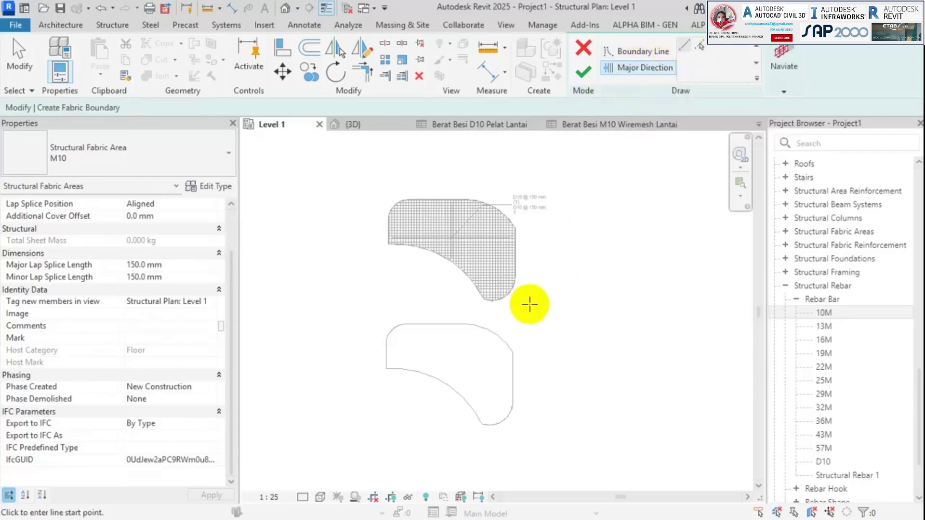
click(410, 349)
click(482, 350)
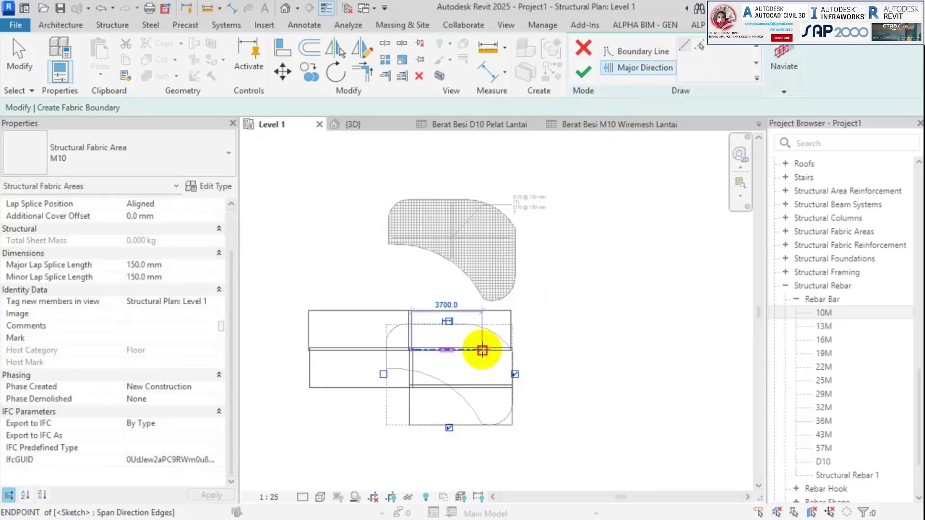
Finish the M10 fabric area sketch on the lower slab and inspect the fabric area and its upper fabric sheet.
click(580, 79)
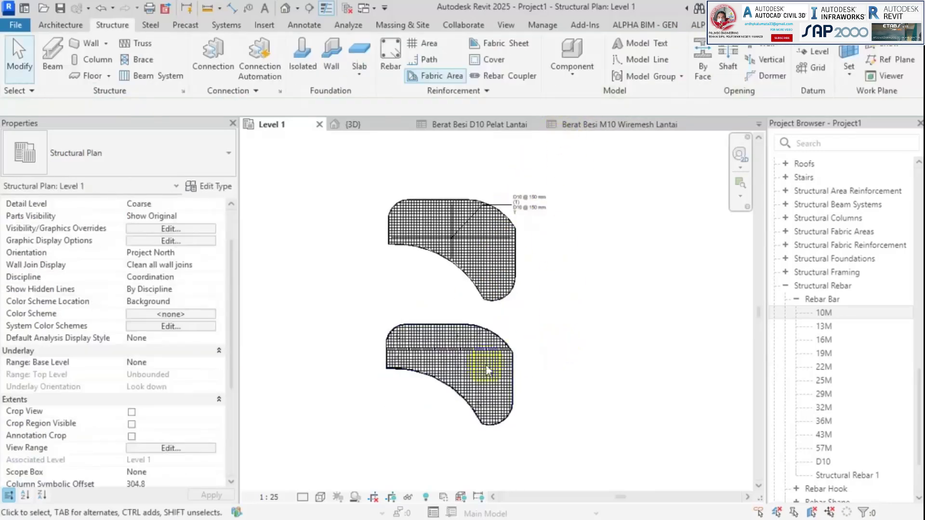
scroll(487, 371, up, 5)
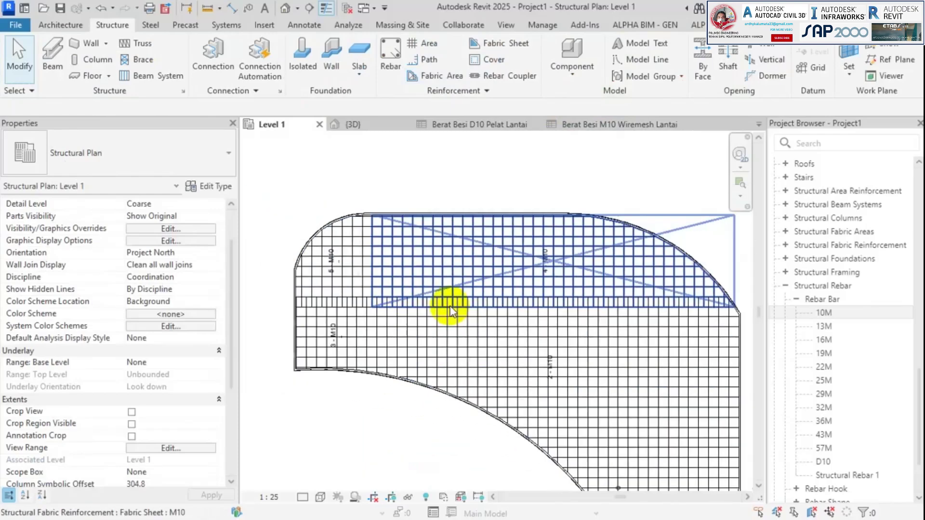
scroll(450, 311, down, 2)
click(533, 262)
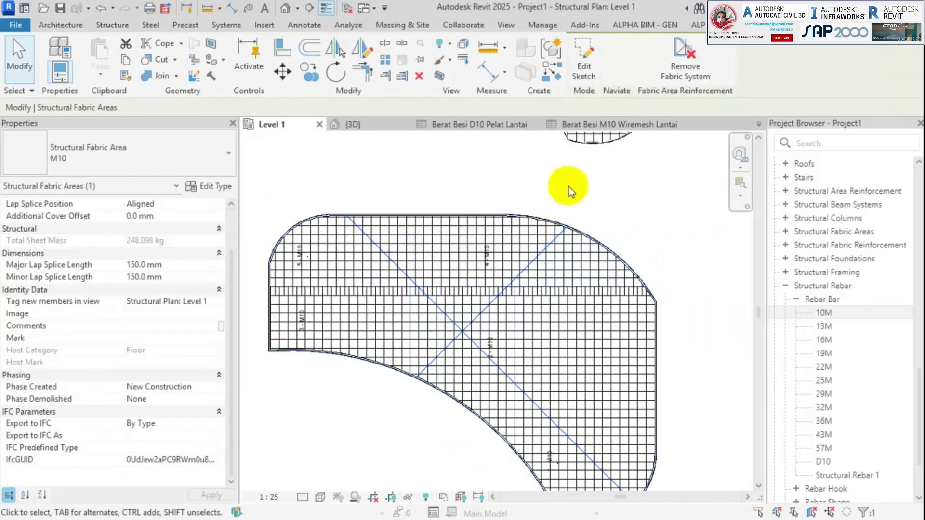
click(573, 193)
click(505, 244)
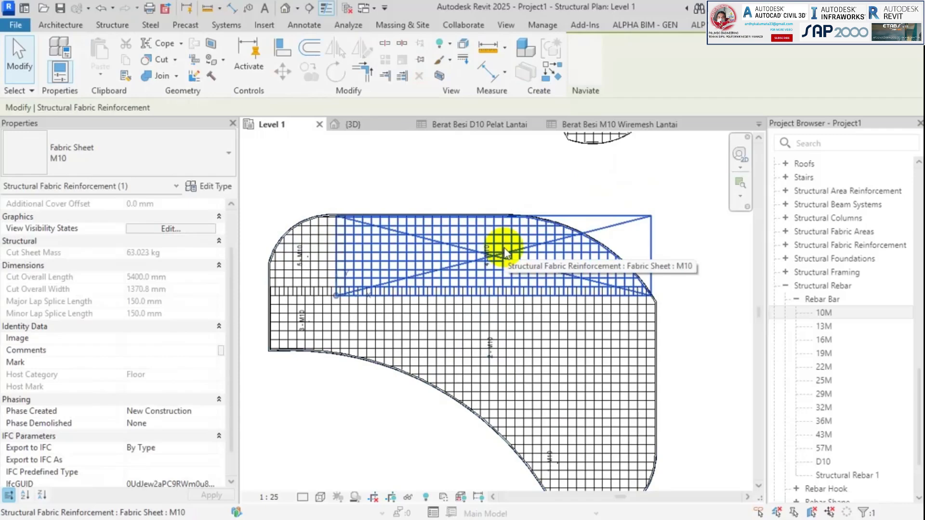
click(352, 178)
Add an aligned dimension across the fabric sheets' horizontal lap splice, placed outside the lower slab's left edge.
scroll(289, 289, up, 5)
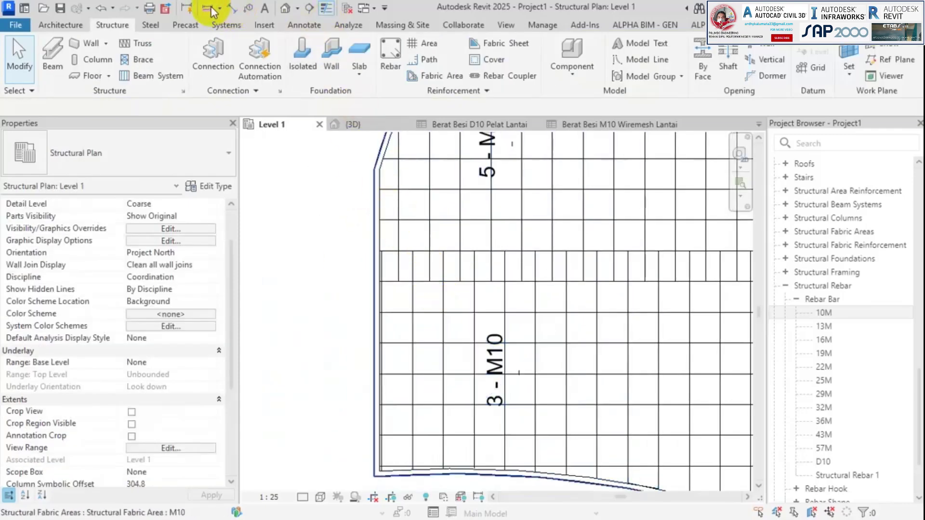
click(232, 9)
scroll(433, 251, up, 2)
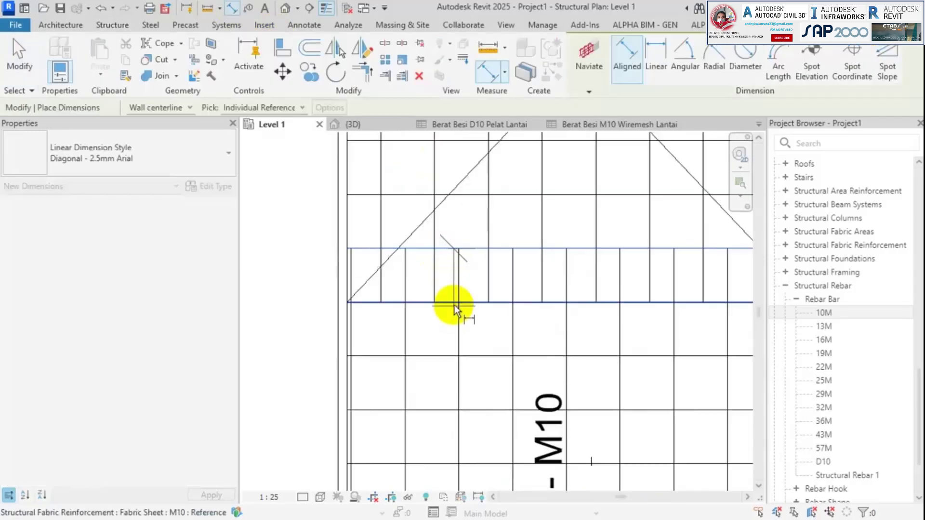
click(454, 305)
scroll(336, 291, down, 3)
click(335, 291)
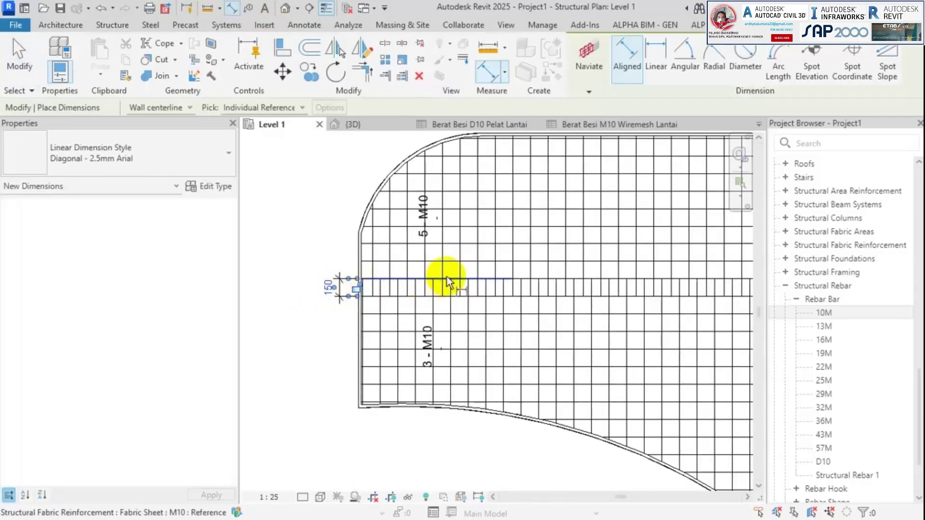
scroll(482, 284, down, 4)
key(Escape)
key(Escape)
Set the M10 fabric area's major and minor lap splice lengths to 100 mm and check the dimensioned overlap.
click(598, 316)
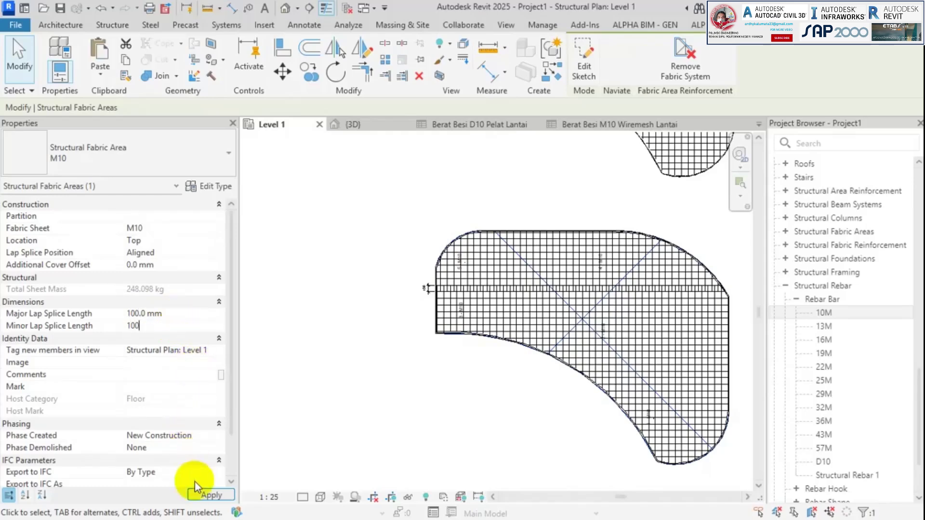
click(205, 495)
scroll(450, 304, up, 5)
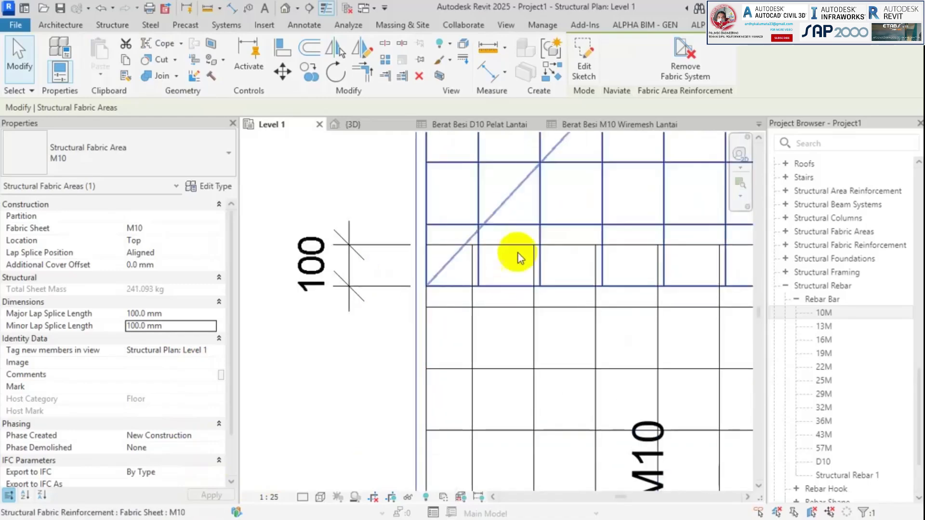
scroll(451, 267, down, 5)
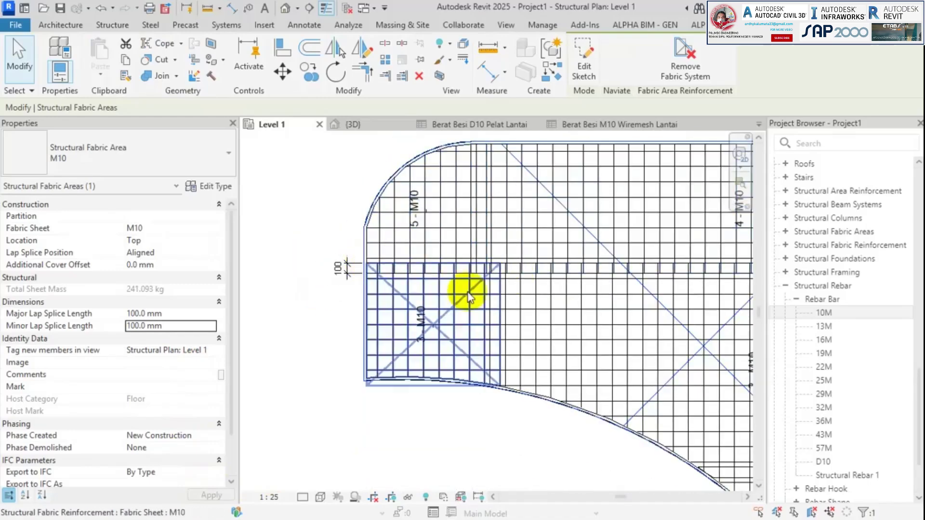
scroll(395, 278, down, 1)
click(470, 378)
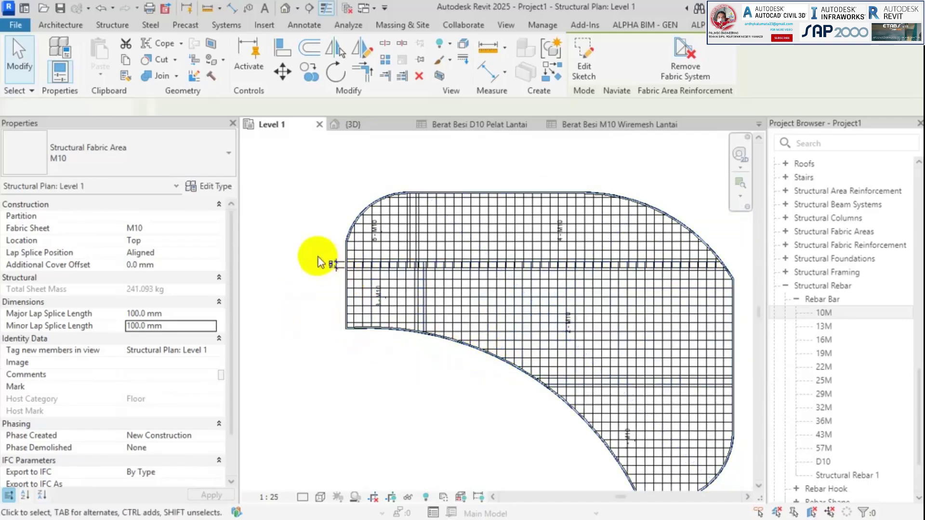
scroll(319, 257, up, 5)
click(339, 277)
key(Escape)
scroll(429, 260, down, 4)
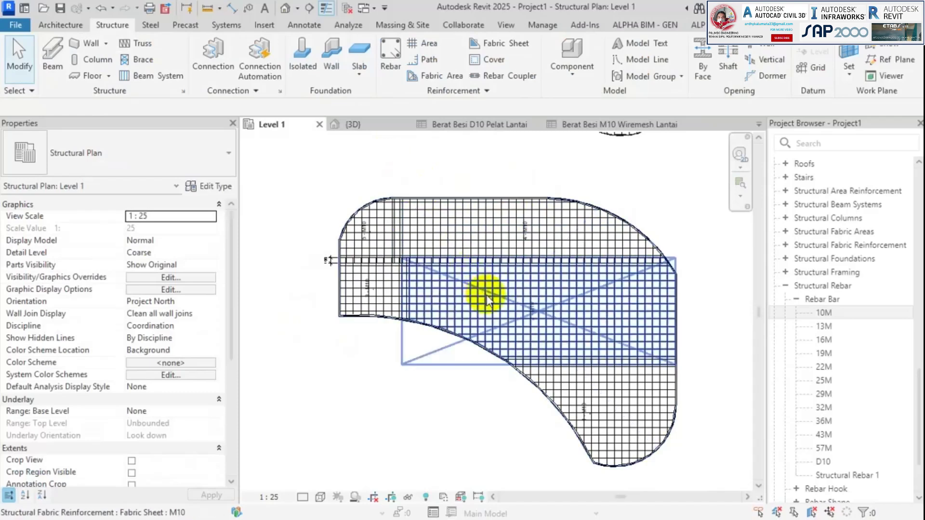
scroll(561, 212, down, 1)
scroll(561, 212, down, 2)
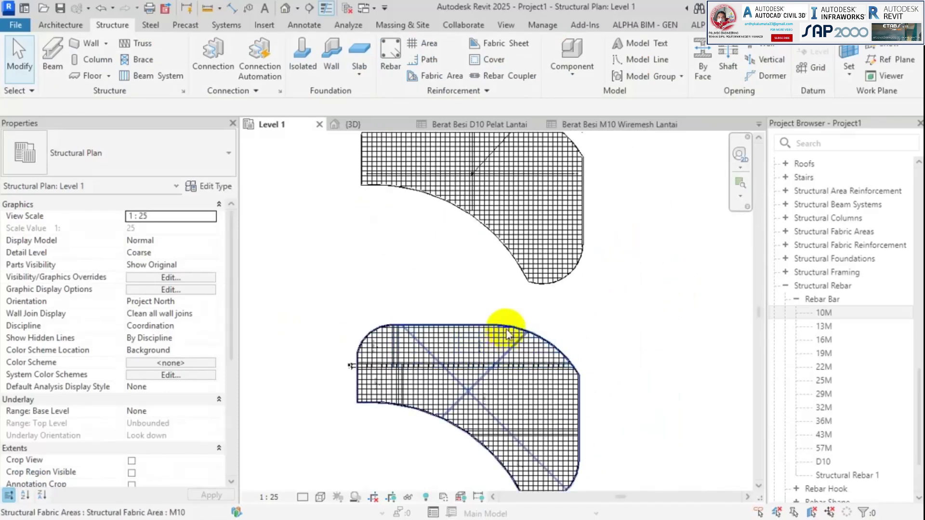
Inspect the D10 area reinforcement in the 3D view, examining the bars along the slab's straight and curved edges.
click(377, 123)
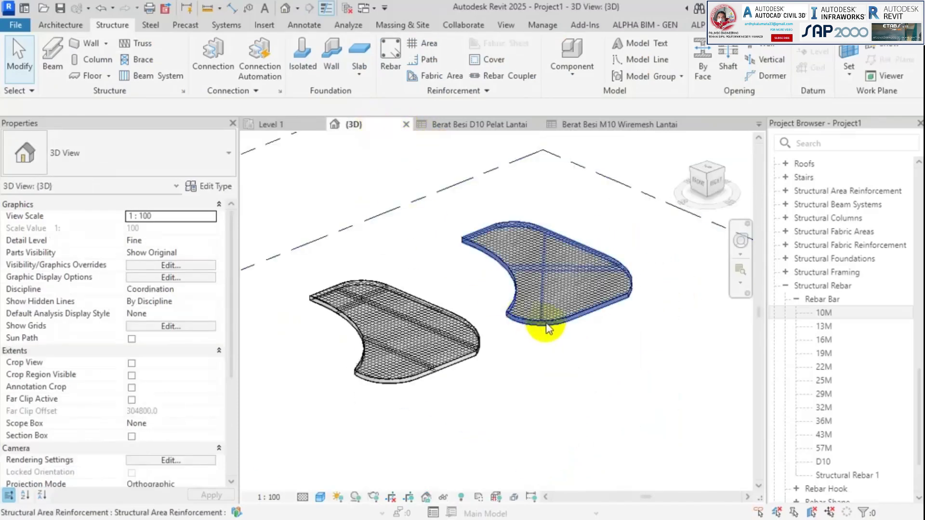
scroll(592, 271, up, 3)
middle_drag(584, 289, 672, 352)
scroll(585, 340, up, 3)
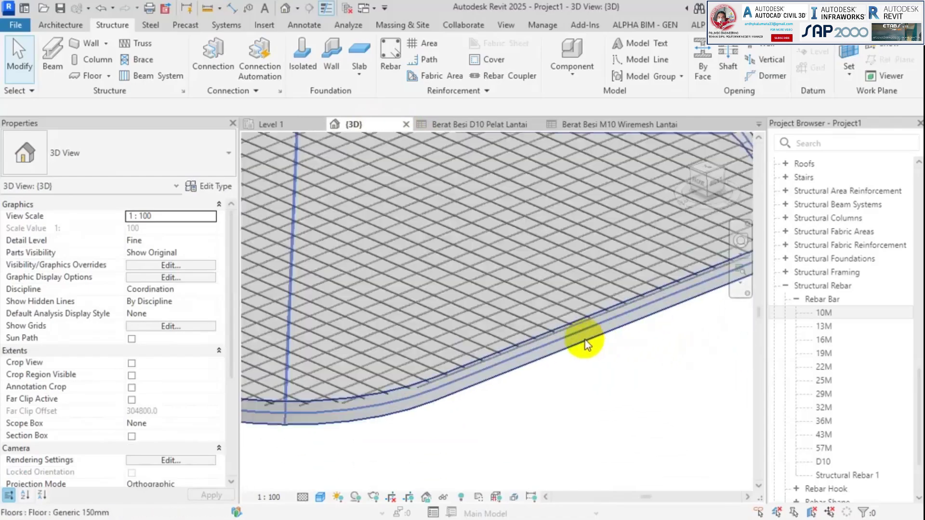
scroll(628, 384, down, 3)
middle_drag(630, 400, 648, 480)
middle_drag(429, 288, 641, 448)
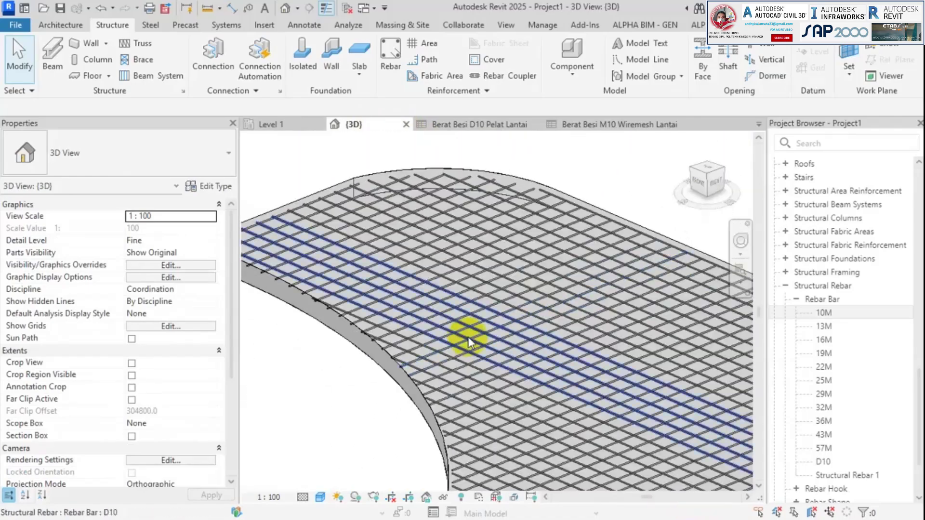
middle_drag(351, 240, 378, 234)
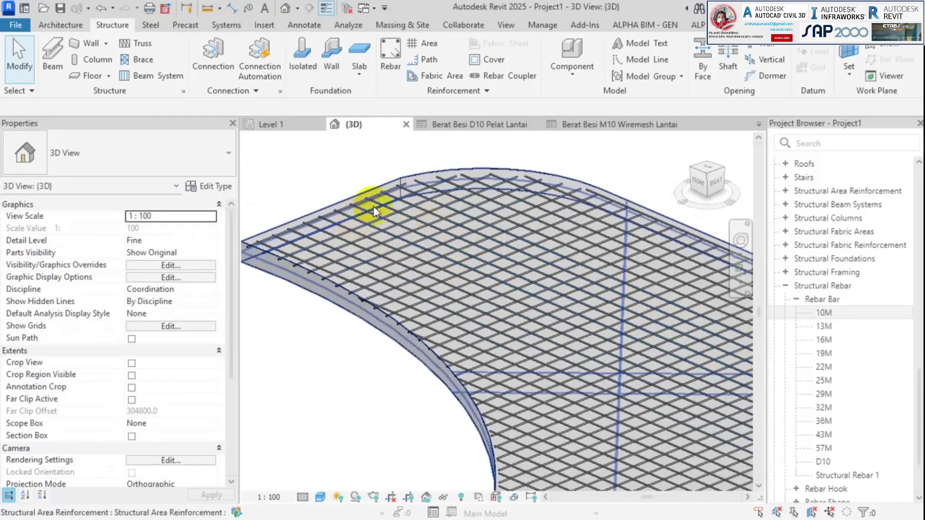
scroll(374, 207, down, 2)
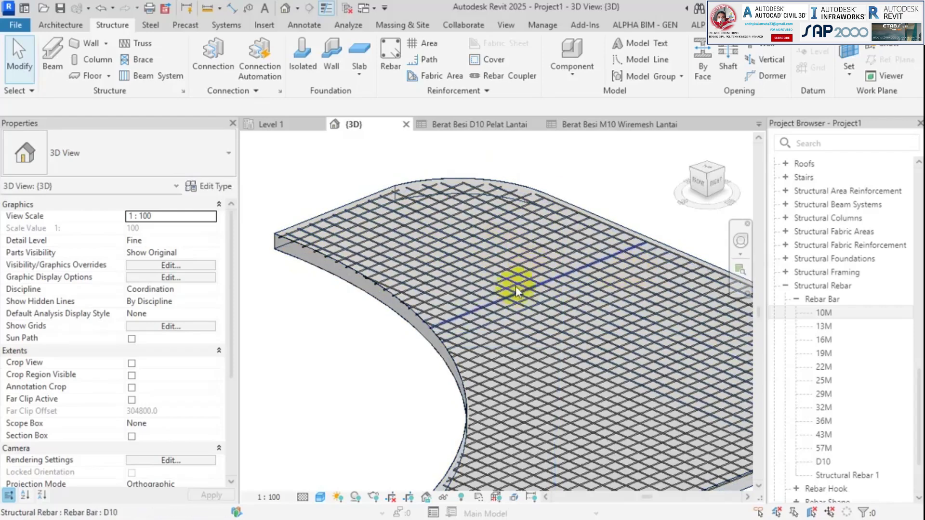
middle_drag(518, 290, 473, 208)
scroll(468, 346, down, 1)
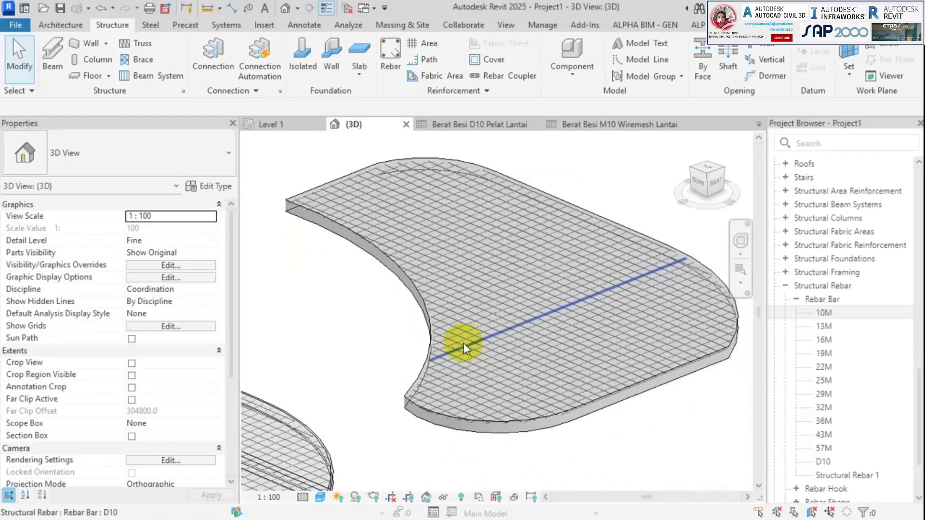
Inspect the M10 wiremesh slab in the 3D view, examining the bar ends and the overlaps between fabric sheets.
middle_drag(423, 378, 543, 306)
scroll(392, 359, down, 1)
middle_drag(358, 379, 538, 361)
scroll(404, 213, up, 3)
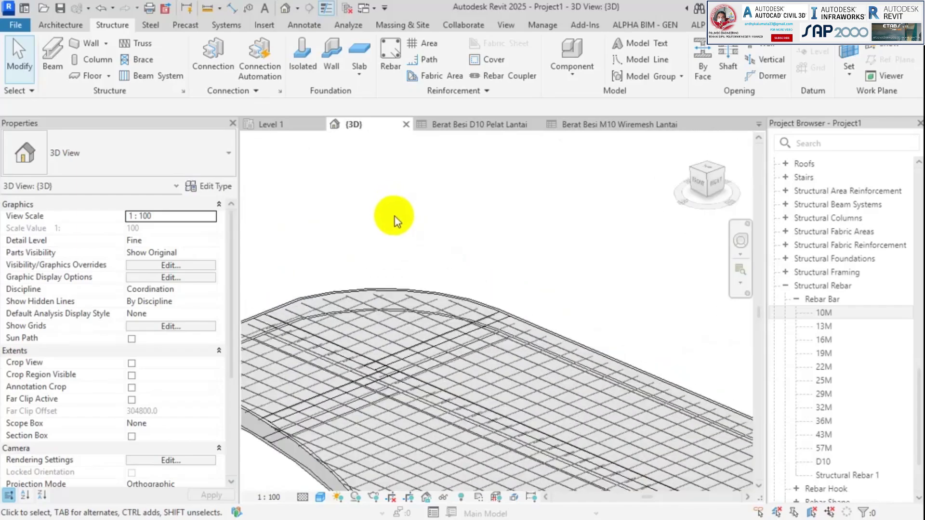
middle_drag(396, 222, 444, 185)
middle_drag(302, 294, 203, 143)
scroll(268, 190, down, 2)
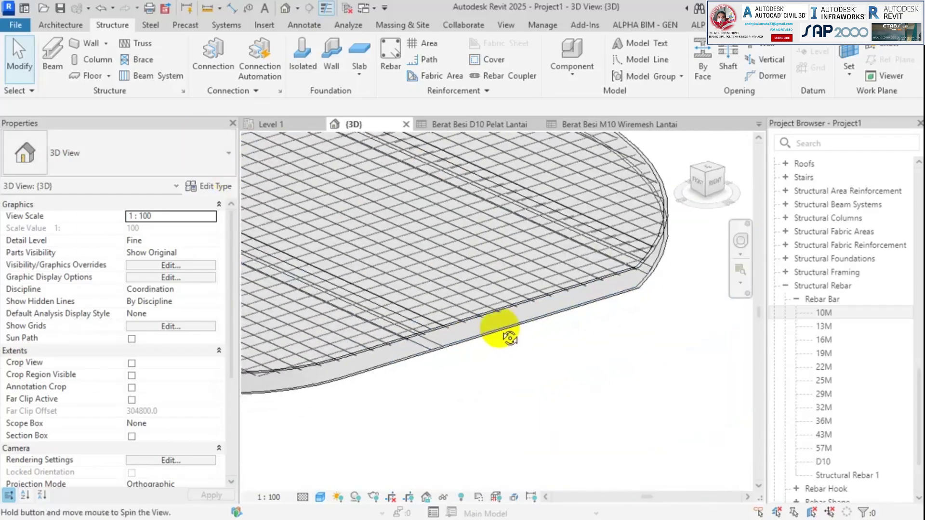
scroll(485, 320, up, 4)
scroll(461, 342, up, 3)
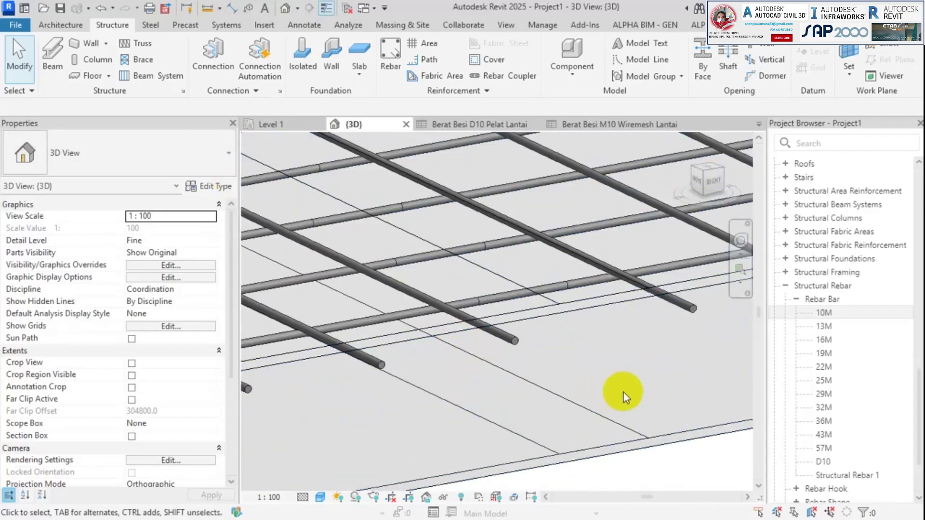
scroll(623, 392, down, 4)
middle_drag(622, 391, 401, 406)
scroll(550, 380, down, 3)
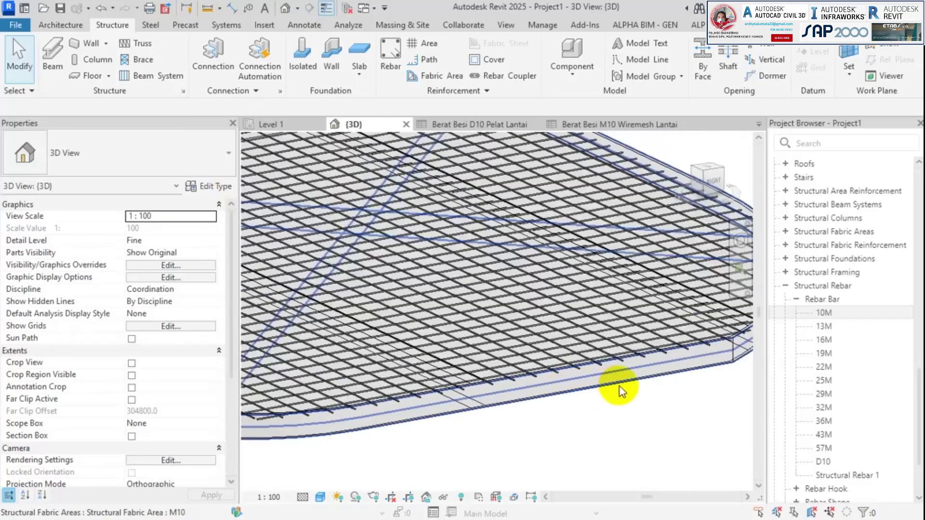
scroll(620, 388, up, 4)
scroll(601, 359, up, 6)
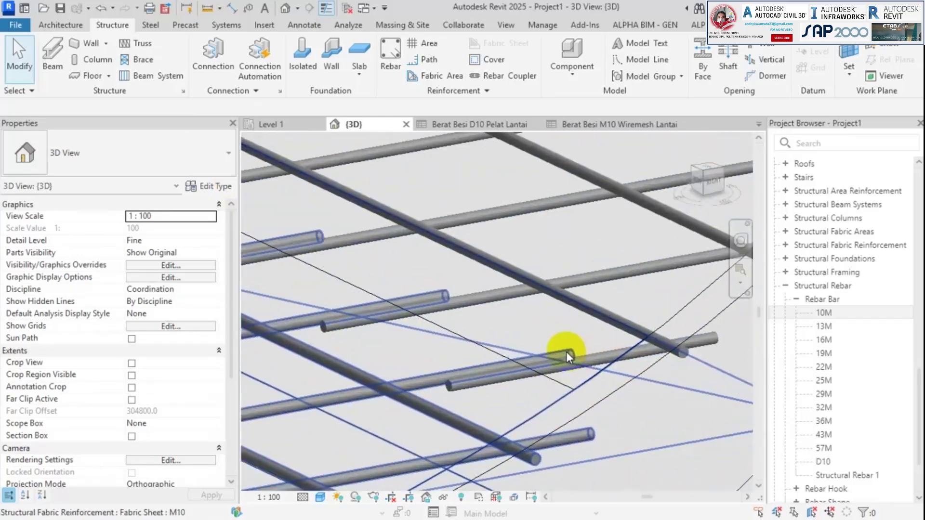
scroll(475, 294, down, 6)
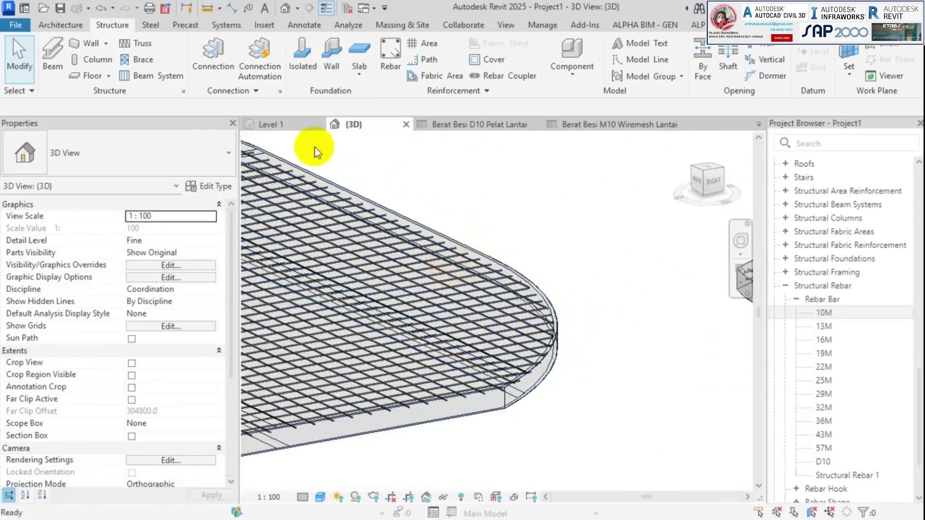
Compare the D10 and M10 reinforcement layouts of both slabs in the Level 1 plan.
click(288, 126)
middle_drag(475, 375, 384, 375)
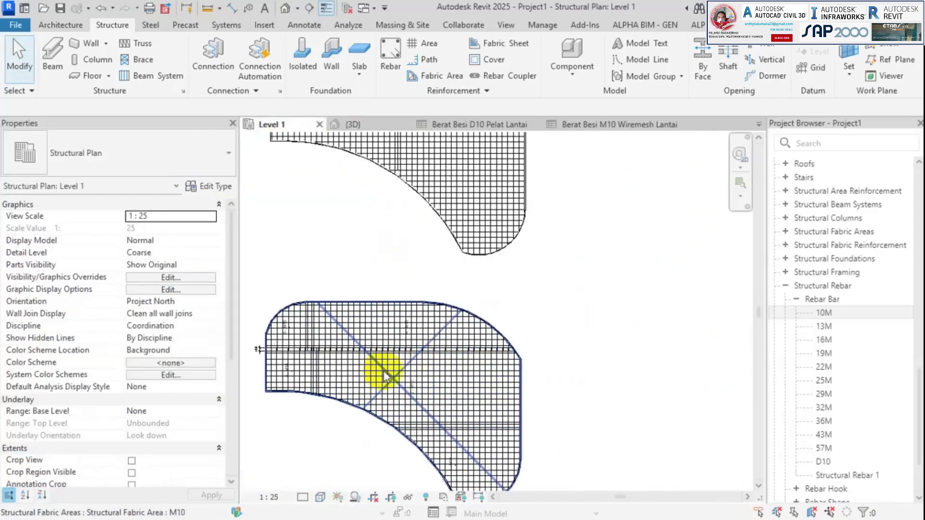
scroll(466, 362, down, 1)
middle_drag(467, 353, 481, 417)
middle_drag(536, 348, 531, 312)
scroll(534, 304, down, 1)
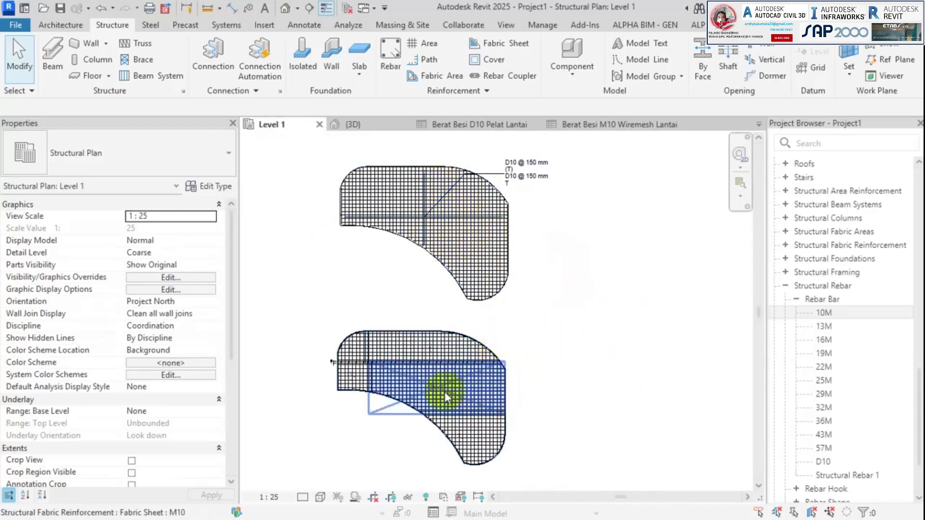
scroll(446, 388, up, 2)
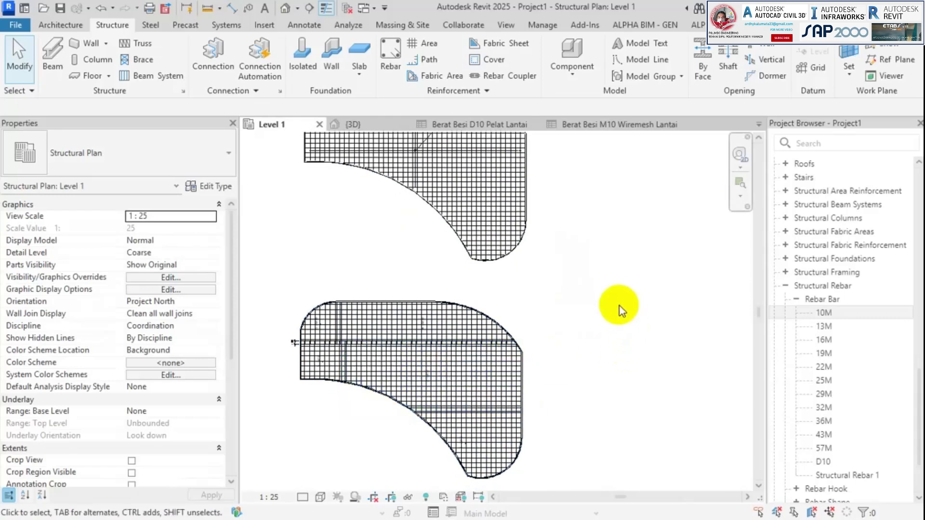
scroll(619, 306, down, 1)
middle_drag(618, 310, 598, 328)
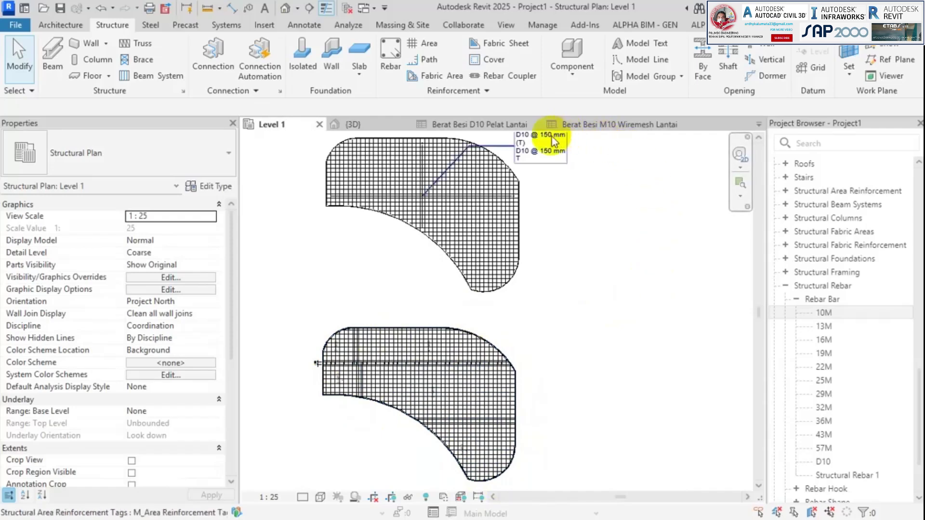
middle_drag(553, 304, 542, 302)
scroll(542, 303, down, 1)
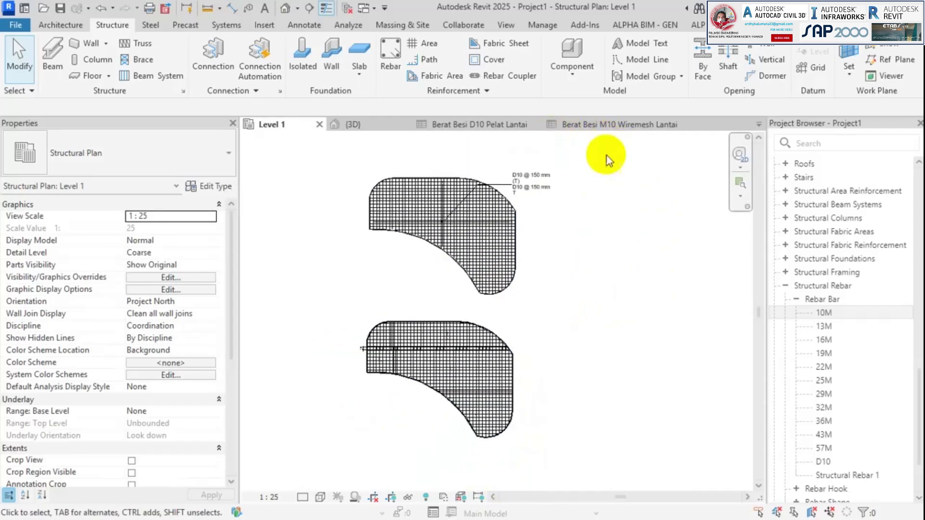
Review the M10 wiremesh and D10 weight schedules, and enter the D10 weight of 187.7 in Calculator.
click(612, 126)
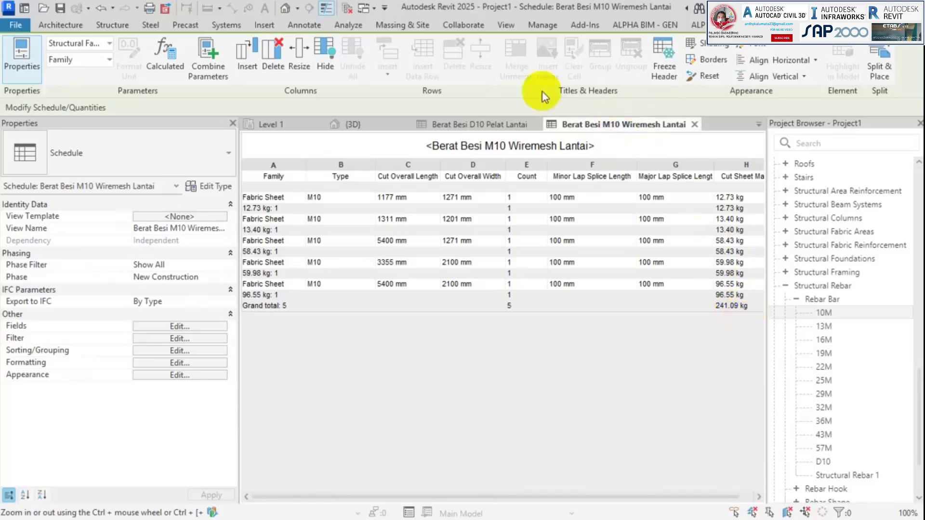
click(490, 125)
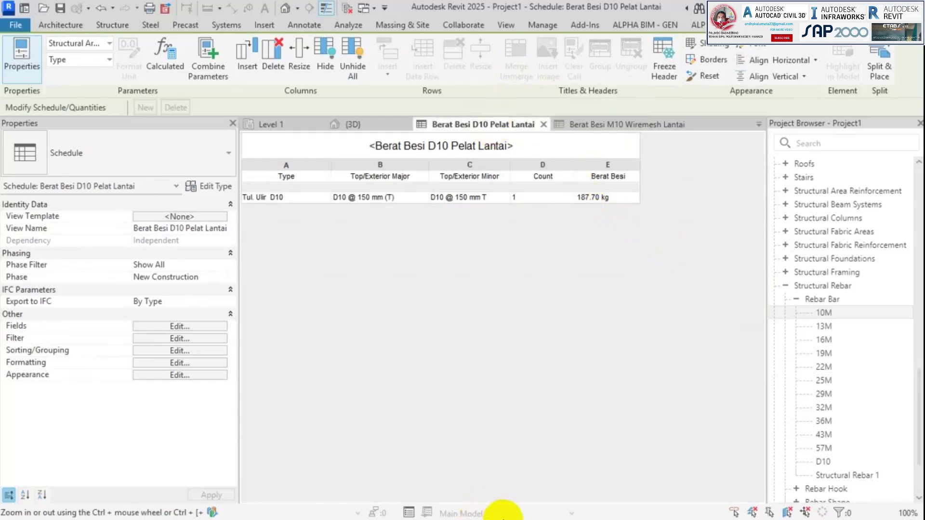
key(super)
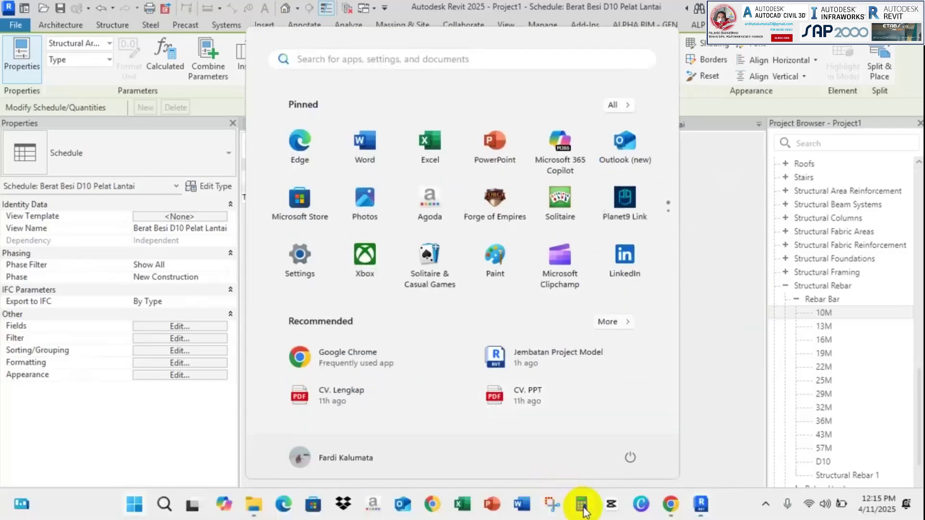
click(582, 506)
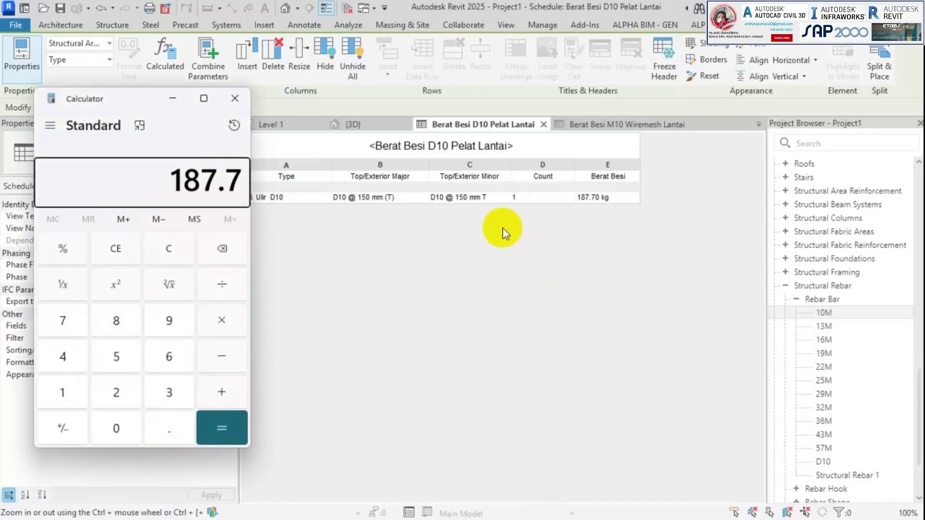
Subtract the M10 wiremesh schedule's grand total of 241.09 from the D10 weight in Calculator.
click(646, 123)
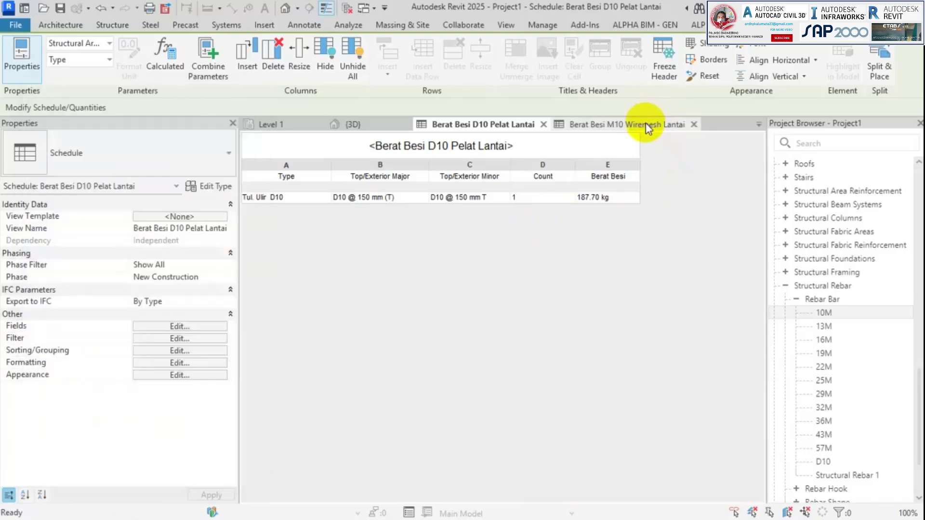
click(597, 512)
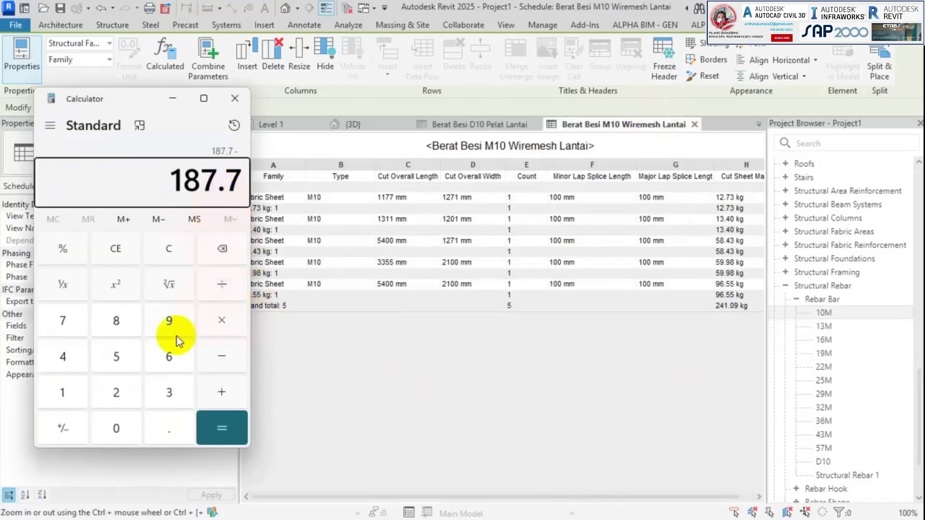
click(130, 393)
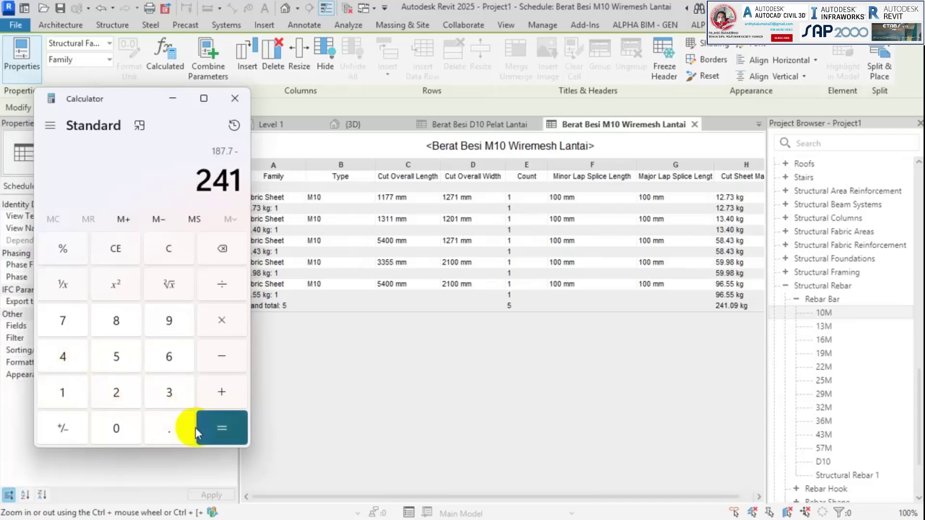
click(169, 428)
click(116, 428)
click(169, 321)
click(225, 431)
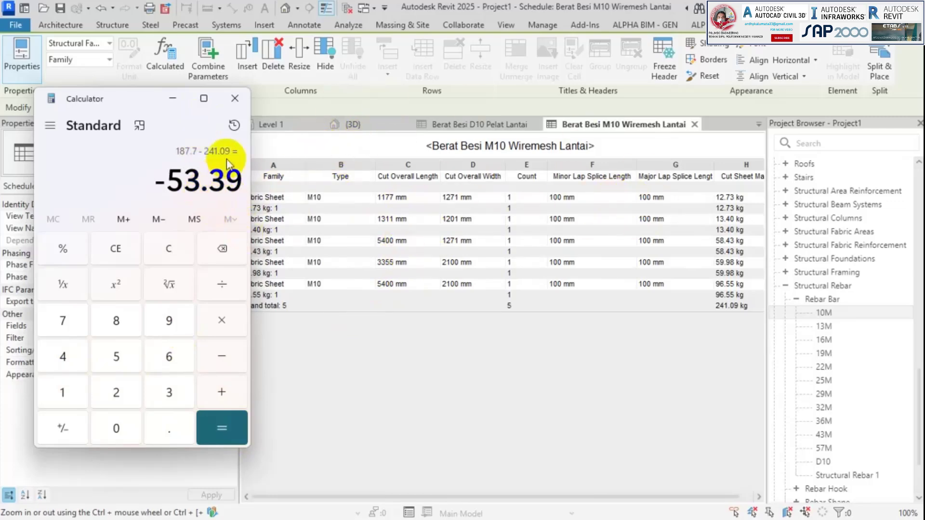
click(173, 99)
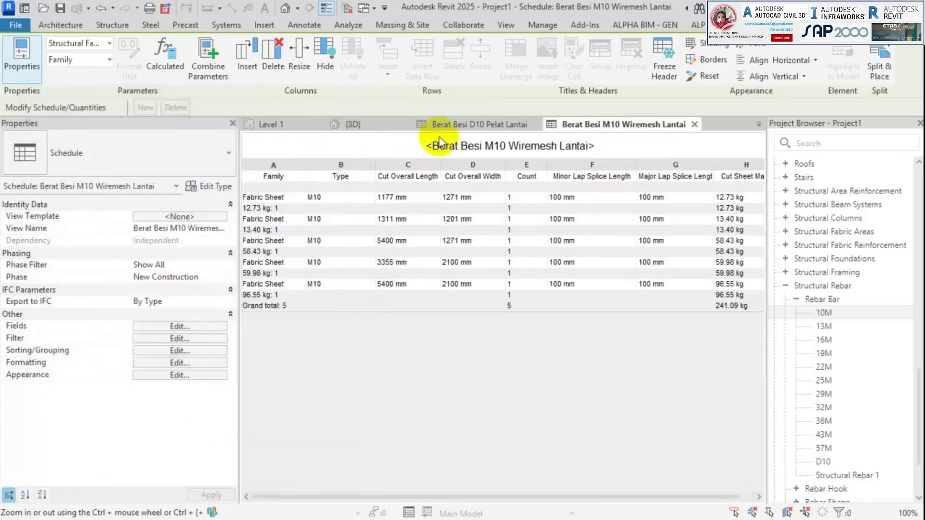
Select the wiremesh-reinforced floor slab in the Level 1 plan and check its area.
click(311, 127)
scroll(573, 378, up, 4)
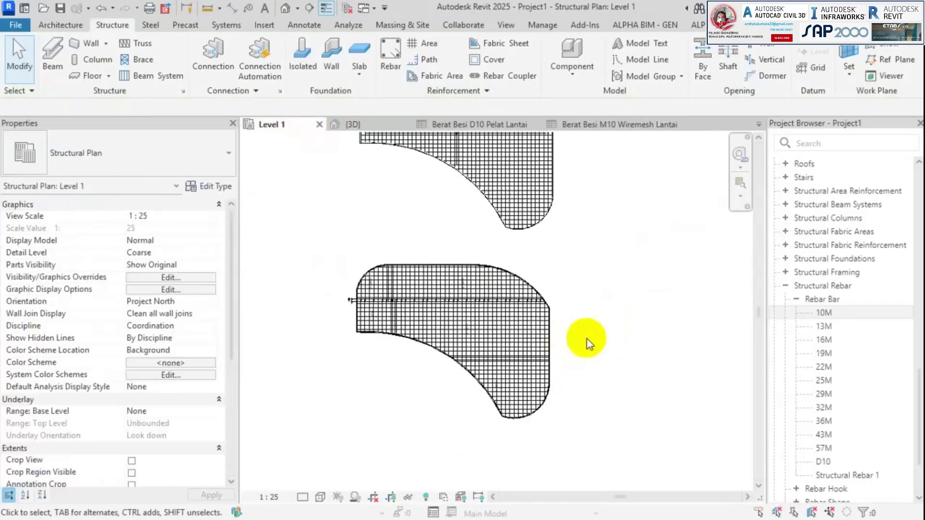
scroll(527, 405, up, 5)
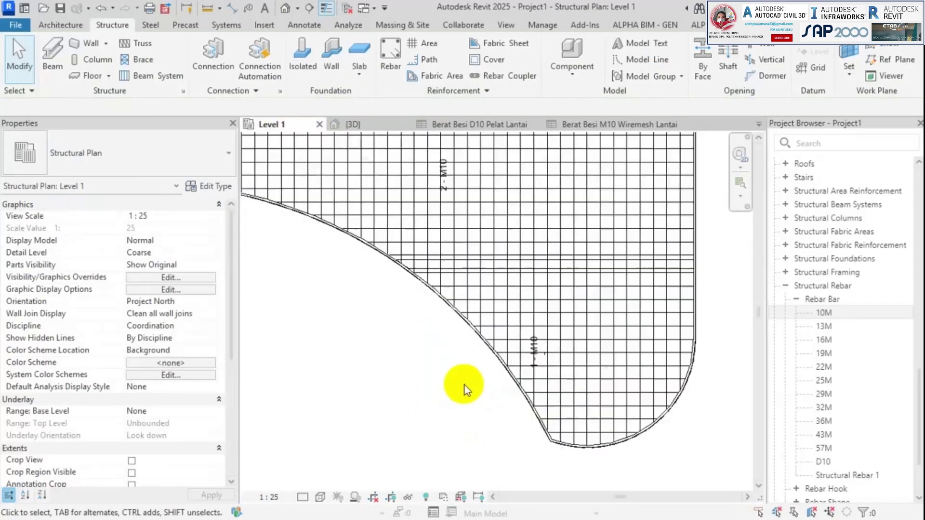
click(532, 370)
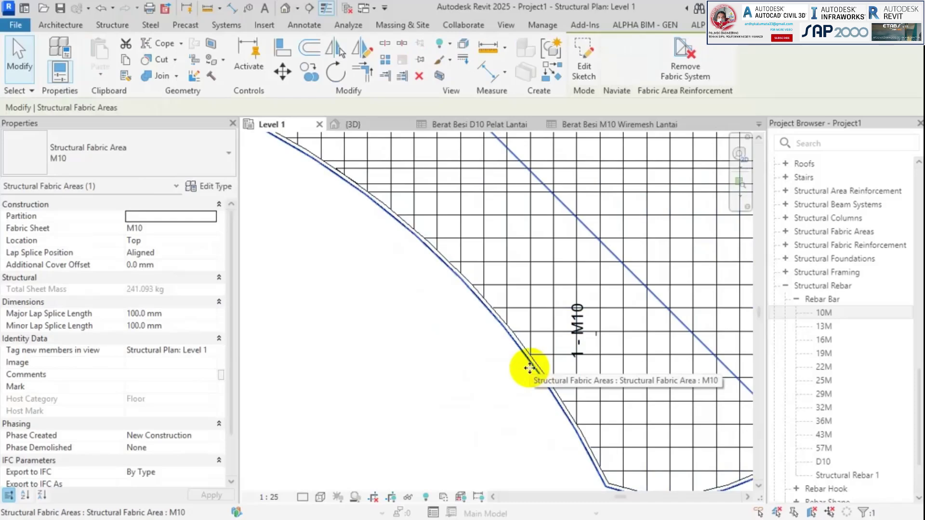
key(Escape)
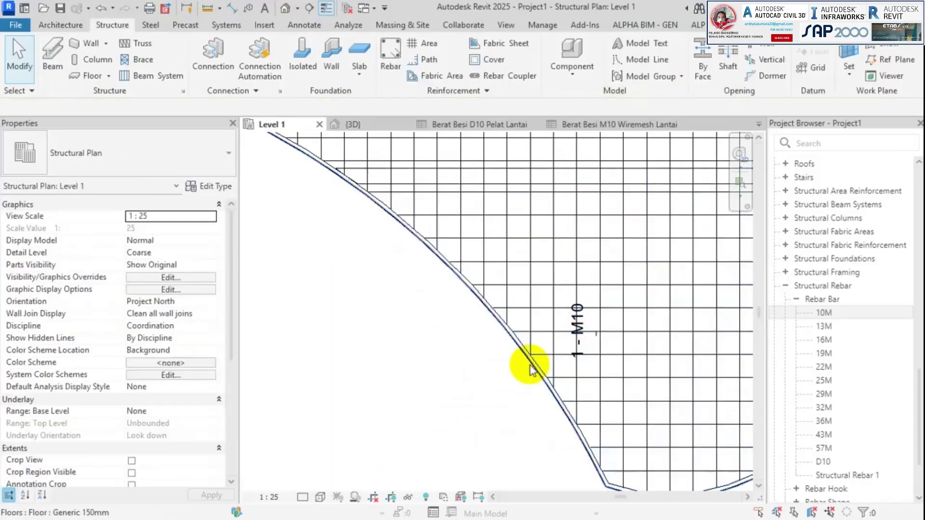
click(530, 369)
scroll(528, 369, down, 5)
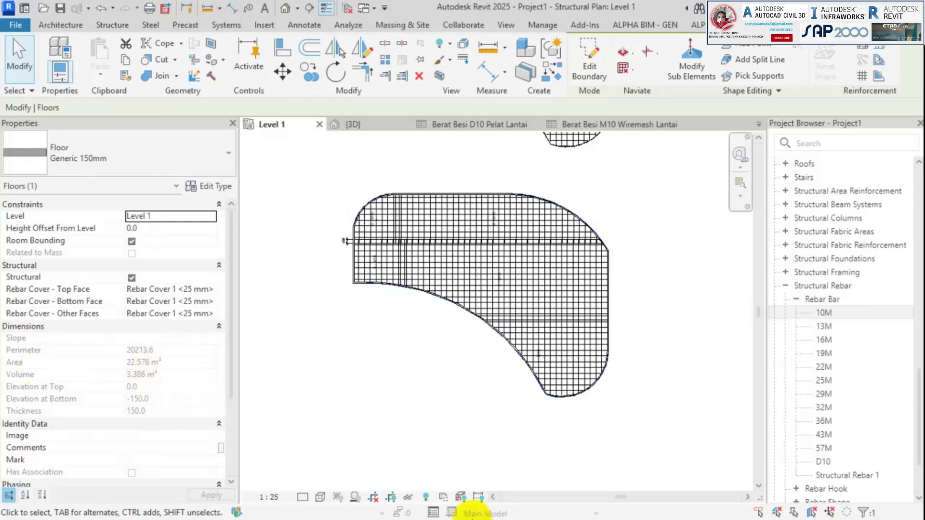
Divide the slab area of 22.576 by the weight difference of 53 in Calculator, and close it.
click(488, 509)
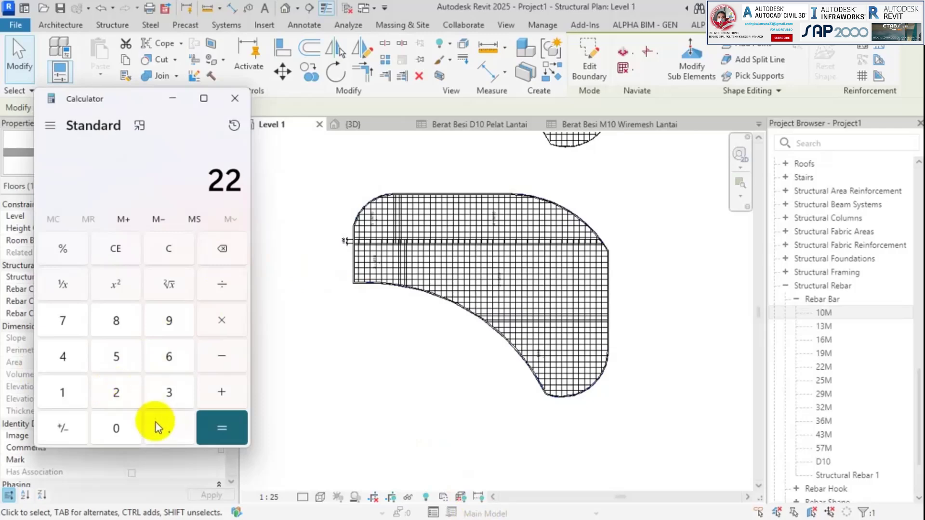
click(126, 364)
click(67, 320)
click(173, 360)
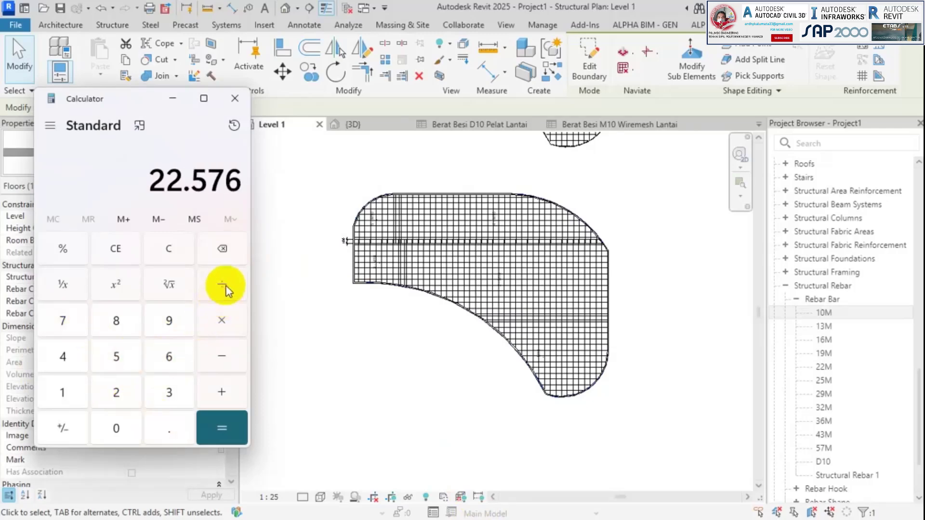
click(159, 392)
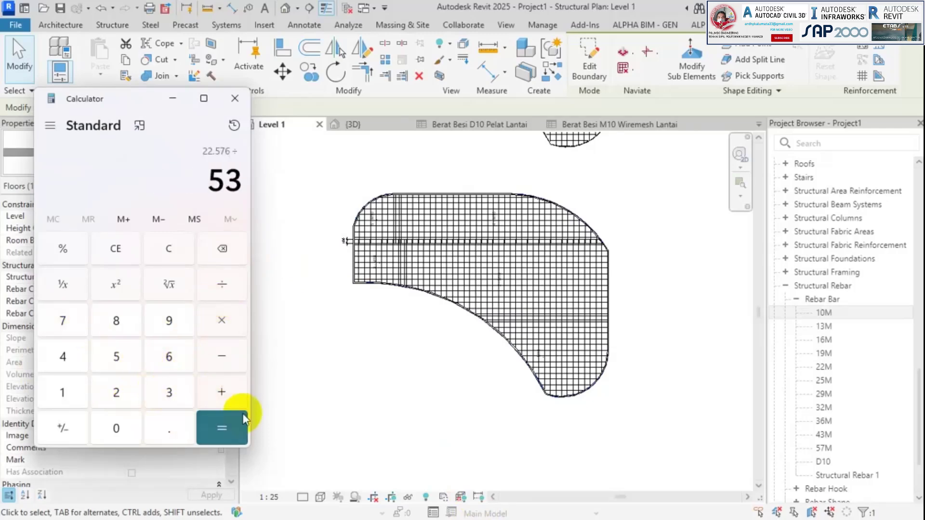
click(223, 426)
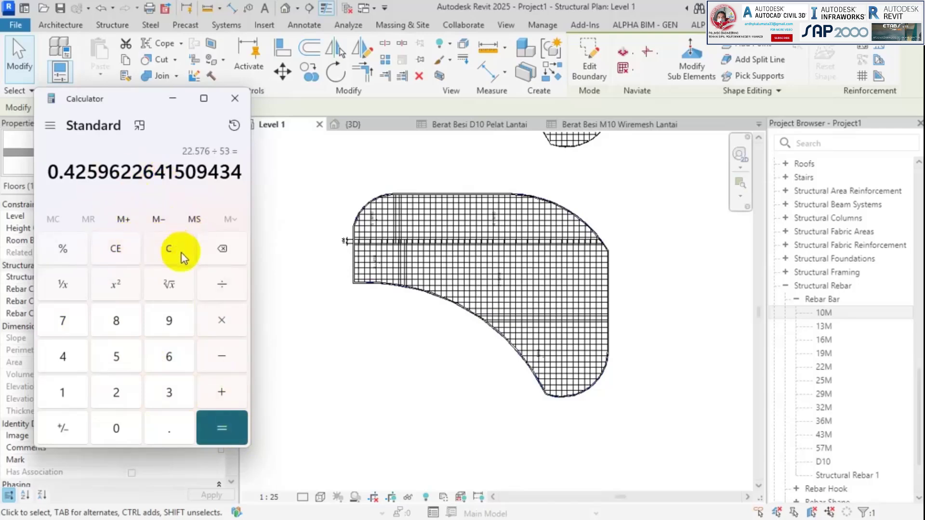
click(236, 98)
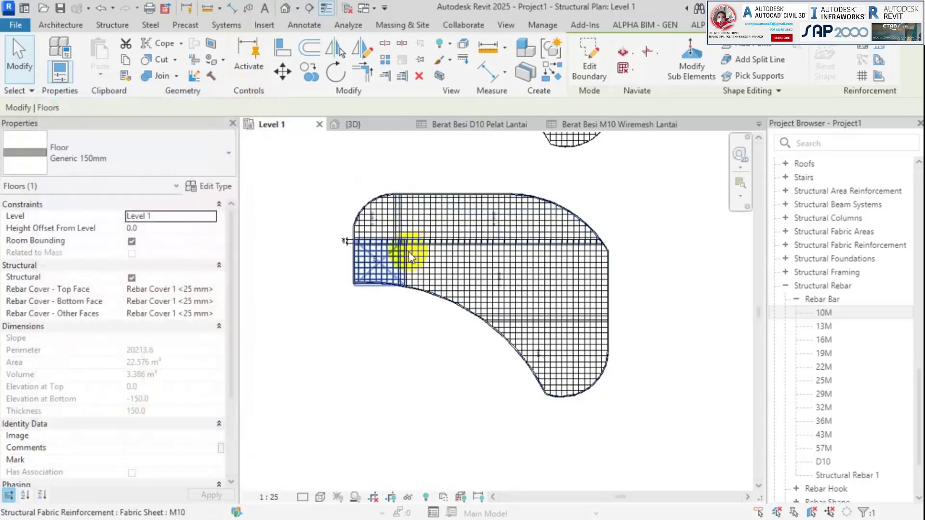
Examine the overlaps between the M10 fabric sheets and compare them with the D10 bar layout in the Level 1 plan.
scroll(395, 236, up, 10)
scroll(402, 236, down, 5)
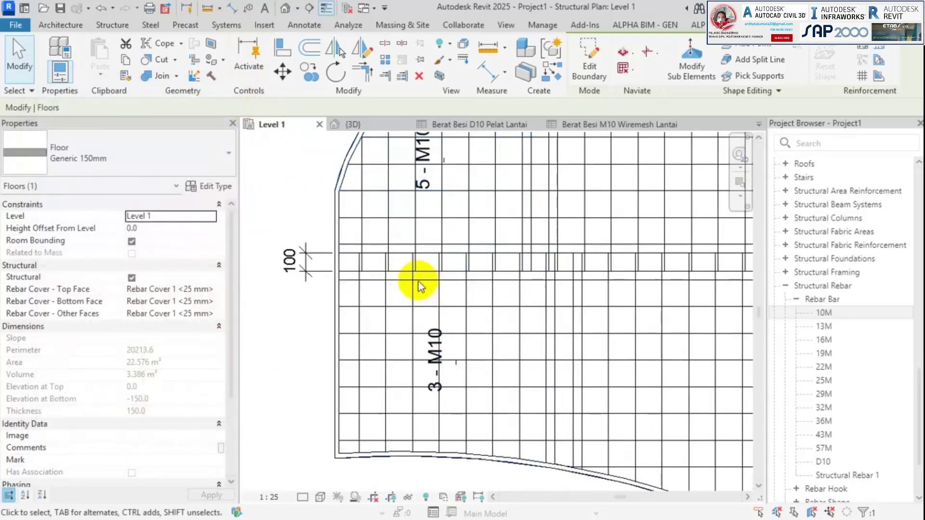
scroll(508, 268, down, 1)
scroll(508, 269, down, 5)
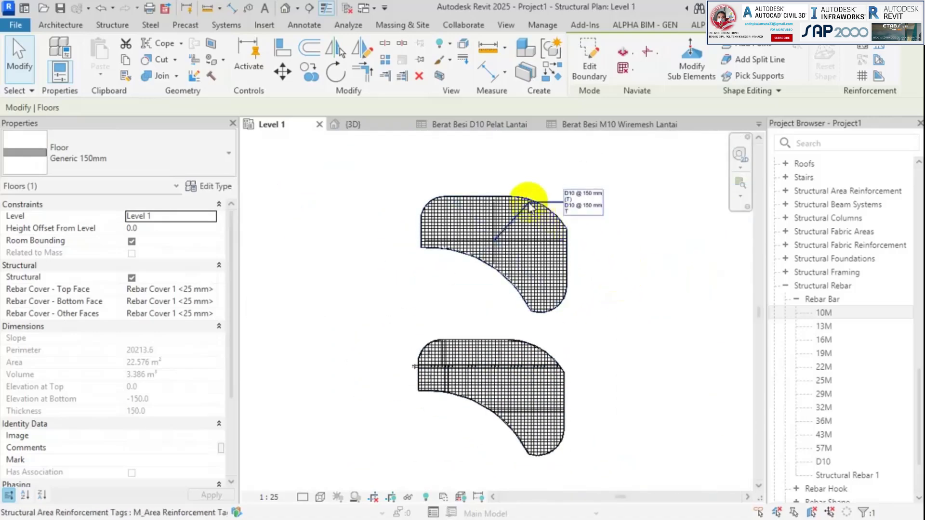
scroll(512, 200, up, 6)
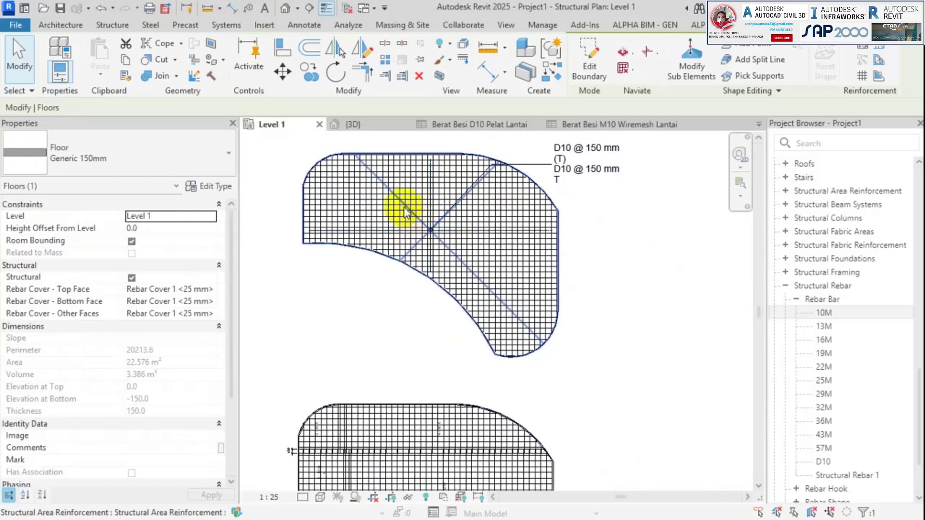
ctrl+scroll(372, 365, down, 2)
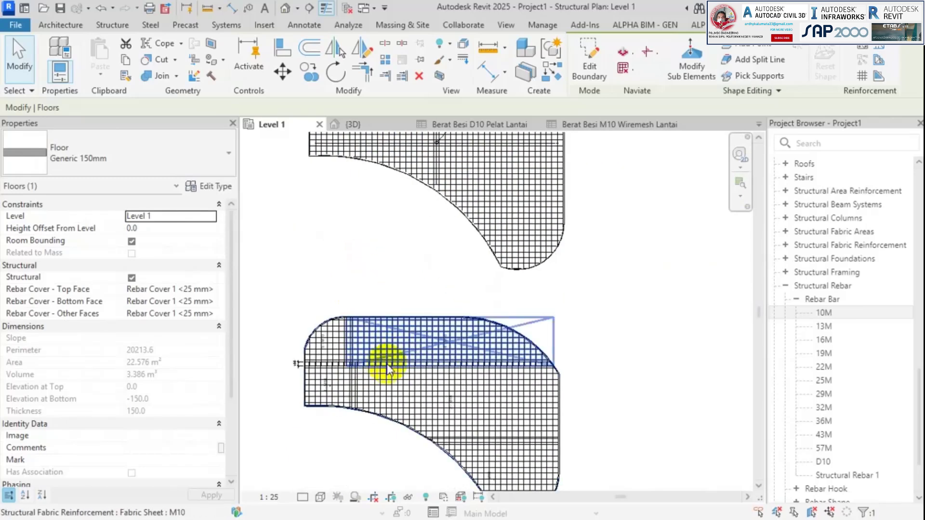
ctrl+scroll(552, 355, up, 2)
scroll(553, 340, down, 2)
middle_drag(553, 341, 475, 286)
scroll(469, 201, up, 1)
middle_click(471, 201)
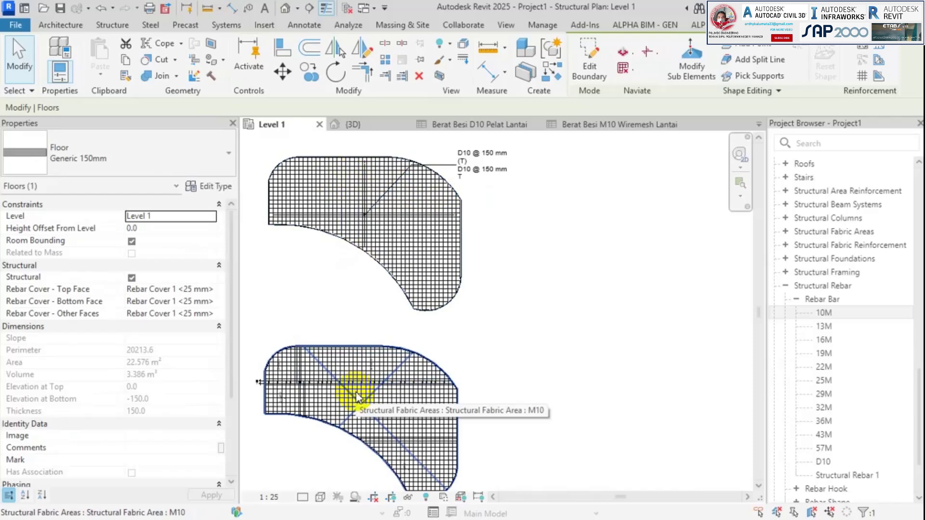
Recheck the M10 and D10 weight schedules and inspect the lap splices between the wiremesh sheets in the Level 1 plan.
click(624, 126)
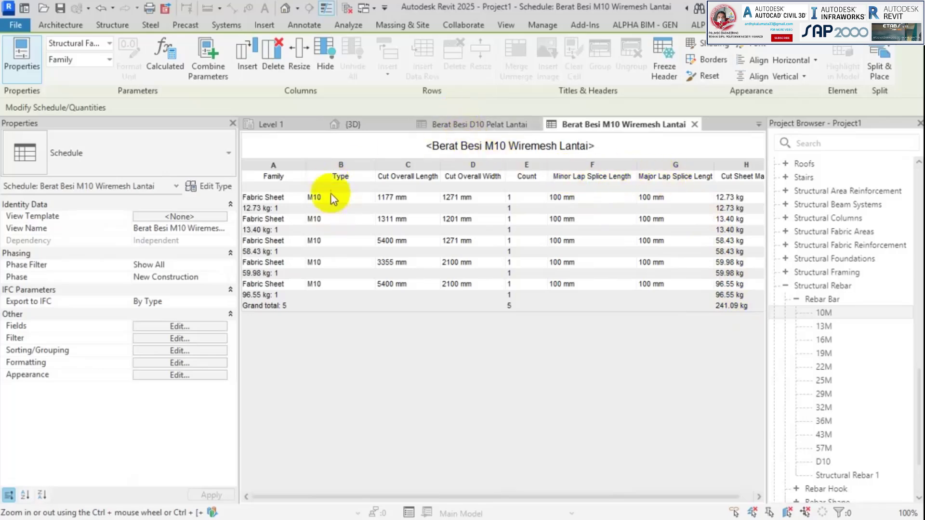
click(475, 124)
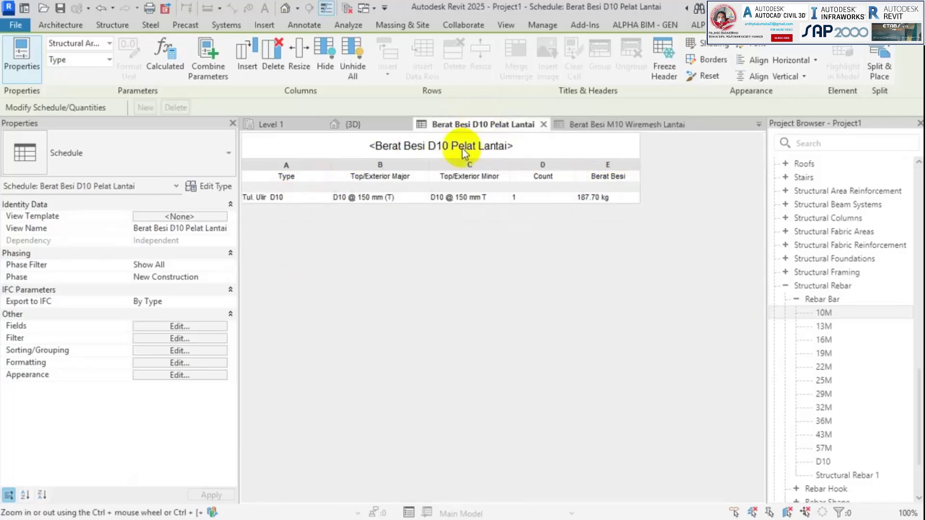
click(298, 125)
scroll(283, 392, up, 5)
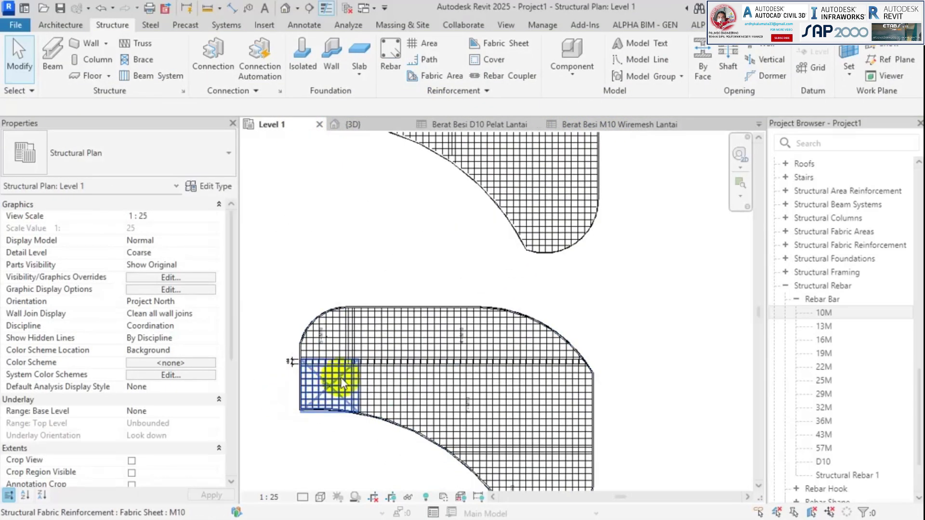
scroll(365, 359, up, 2)
scroll(382, 370, down, 2)
middle_drag(385, 358, 504, 306)
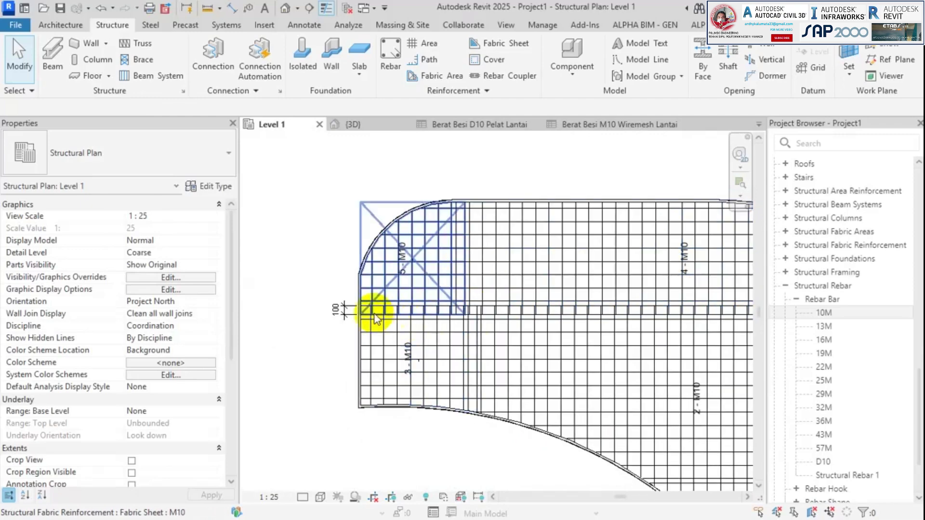
scroll(364, 318, up, 2)
scroll(520, 258, down, 4)
key(Escape)
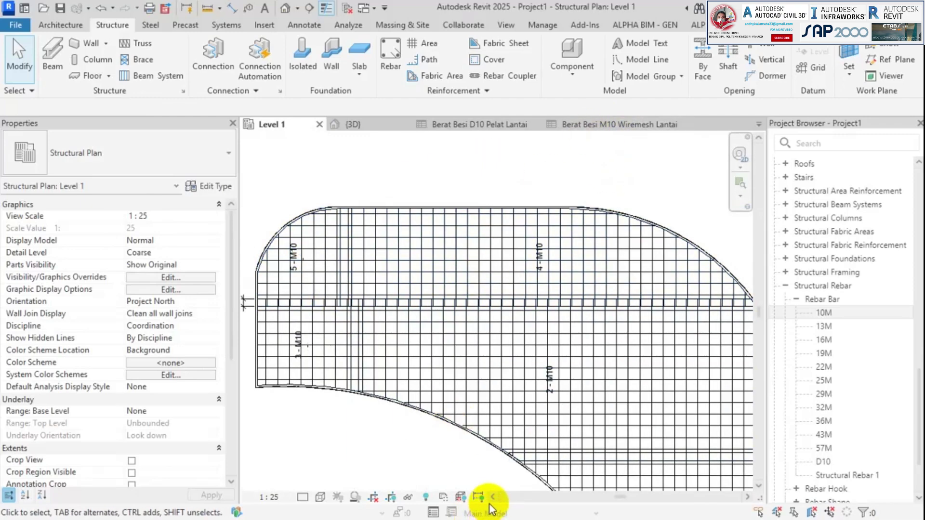
Subtract the D10 weight of 187.7 from the M10 wiremesh total of 241.09 in Calculator and highlight the difference.
key(alt+Tab)
key(alt+Tab)
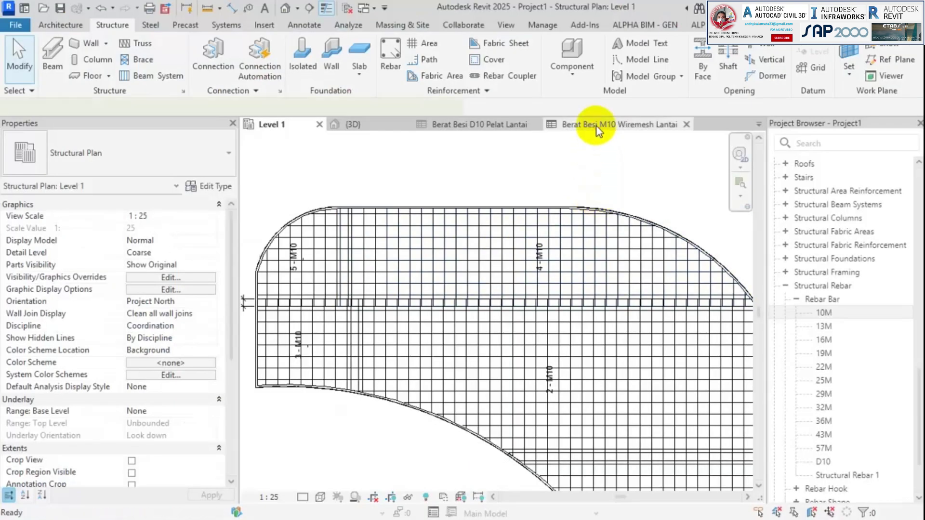
click(598, 125)
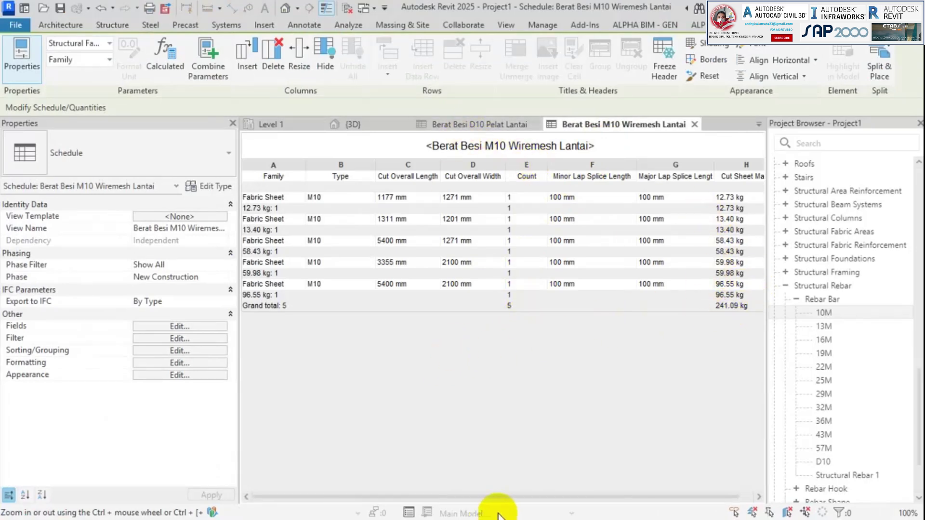
key(super)
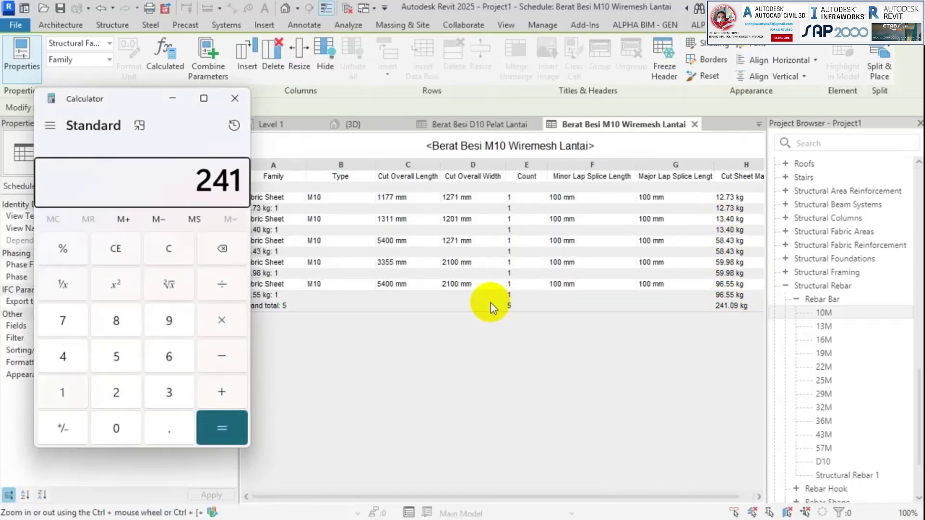
click(468, 124)
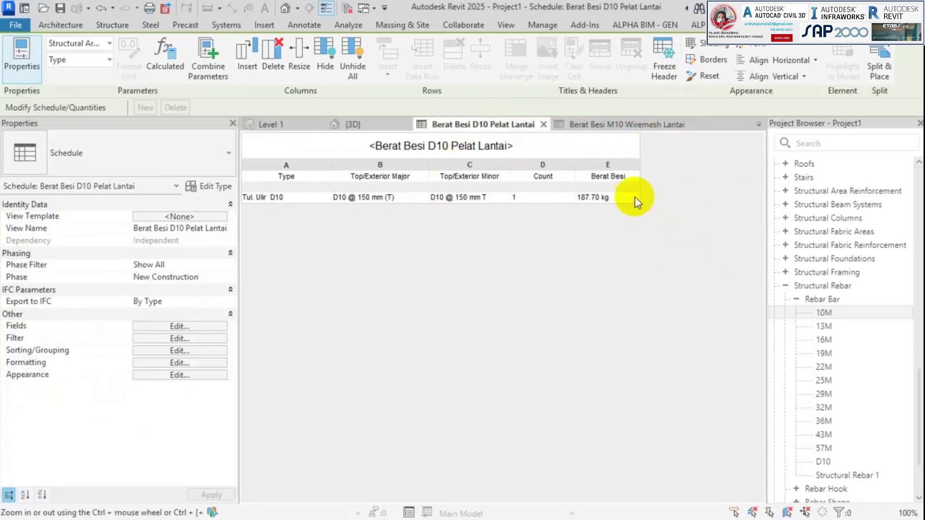
key(alt+Tab)
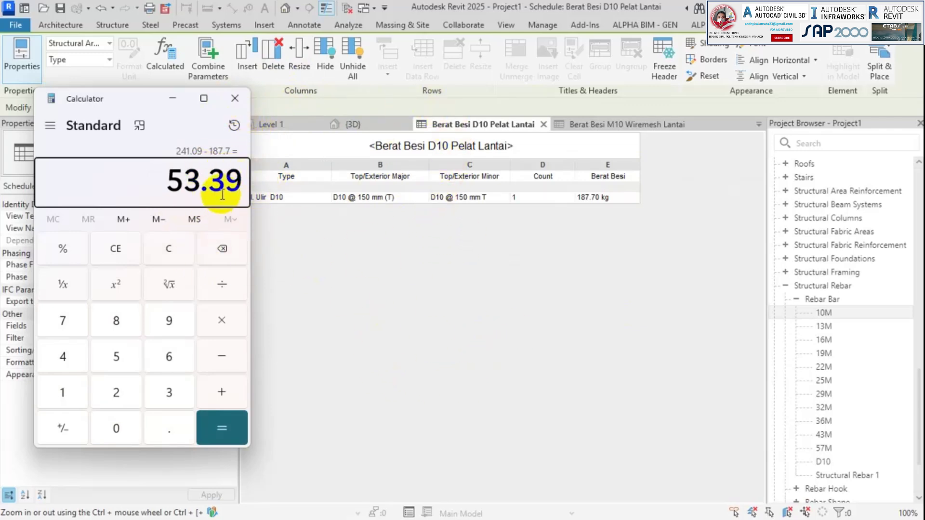
drag(167, 184, 243, 179)
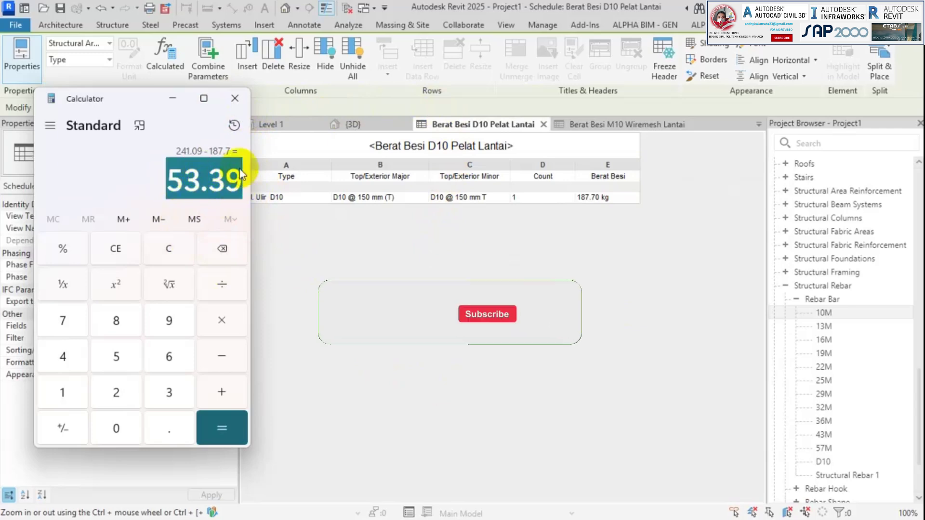
Close Calculator and compare the D10 area reinforcement with the M10 wiremesh layout in the Level 1 plan.
click(235, 99)
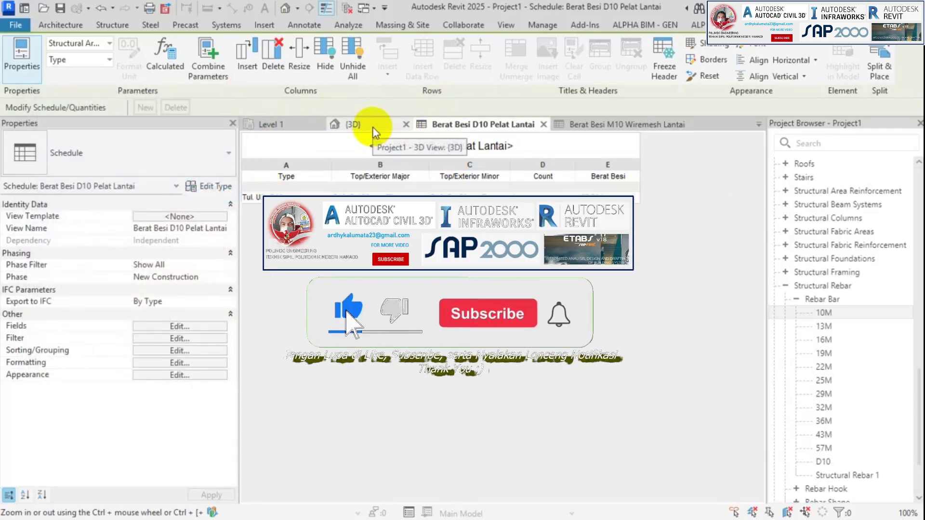
click(368, 127)
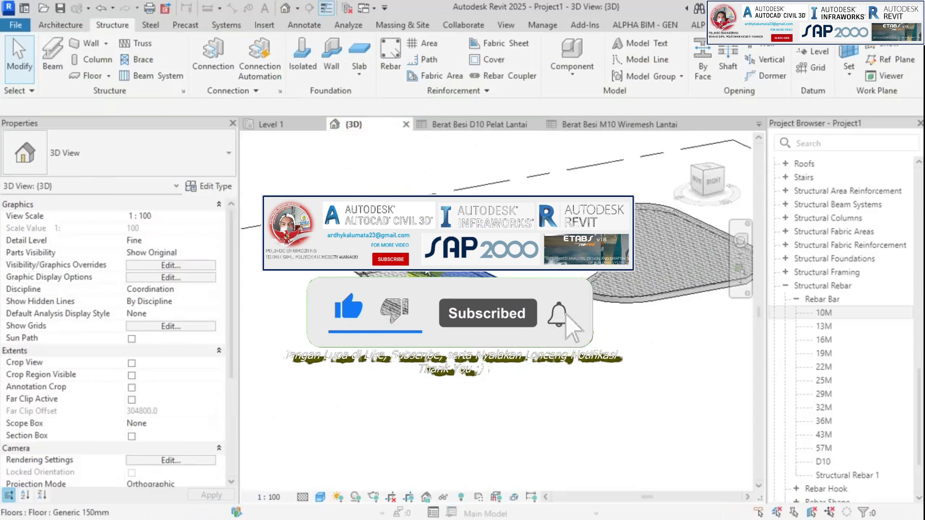
click(278, 126)
scroll(453, 227, down, 4)
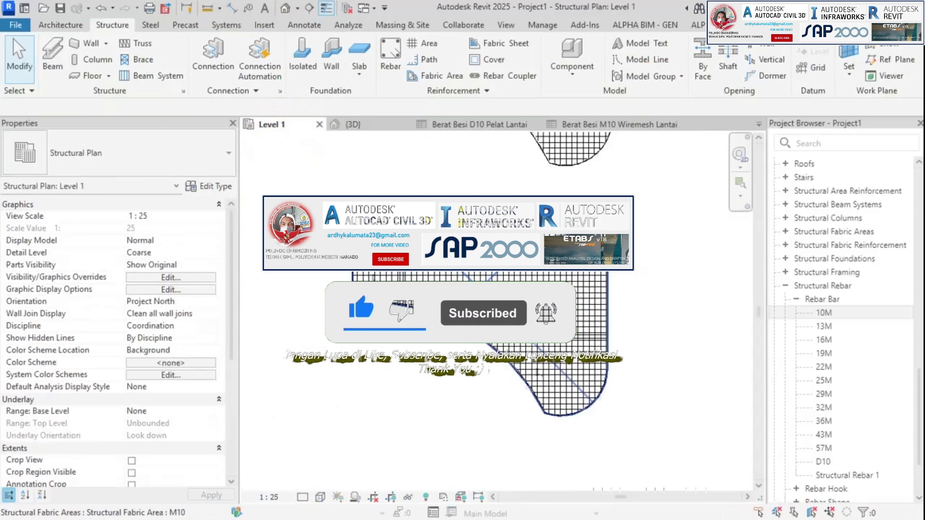
middle_drag(564, 251, 557, 321)
middle_drag(628, 238, 582, 247)
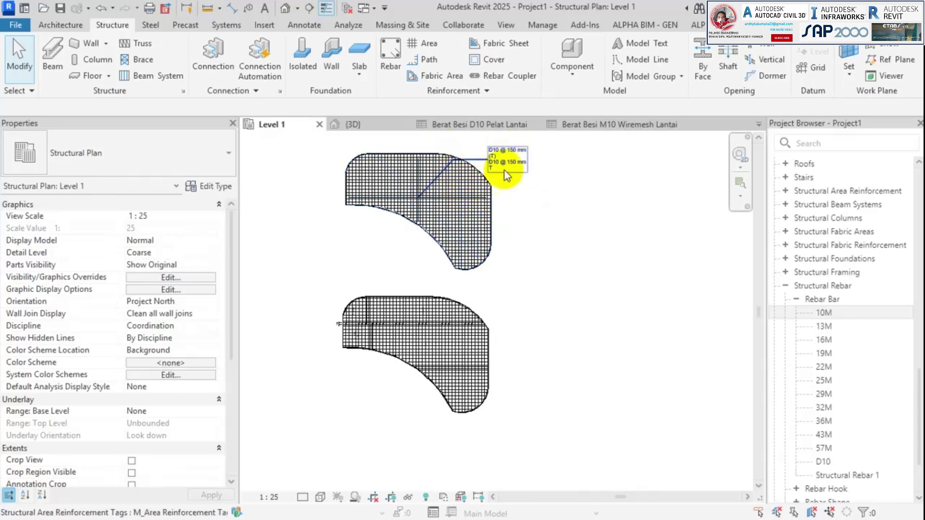
middle_drag(539, 176, 524, 188)
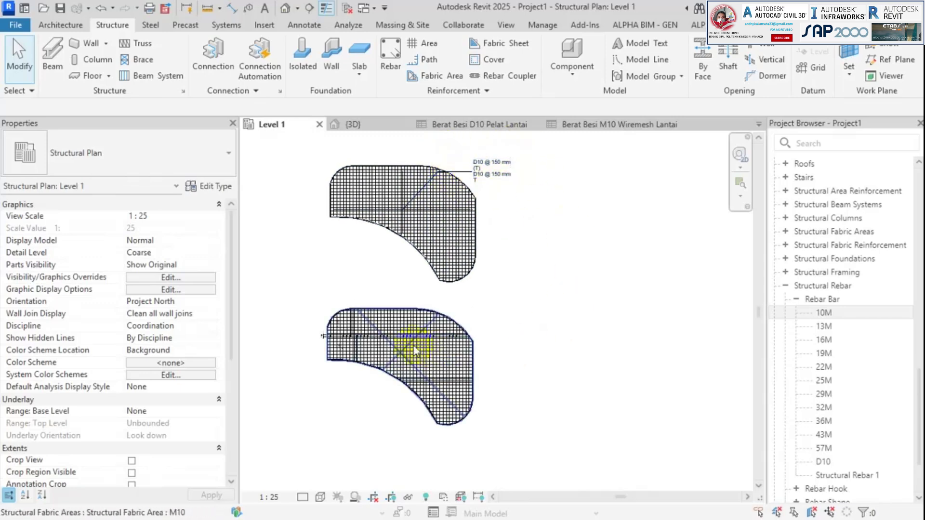
scroll(442, 359, up, 3)
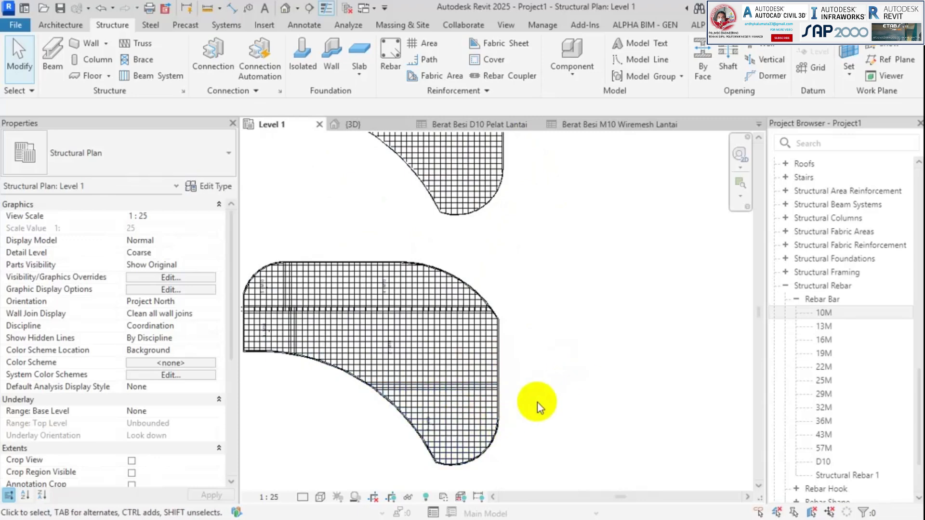
middle_drag(536, 401, 552, 393)
scroll(599, 346, down, 3)
middle_drag(589, 336, 547, 388)
middle_drag(585, 304, 598, 297)
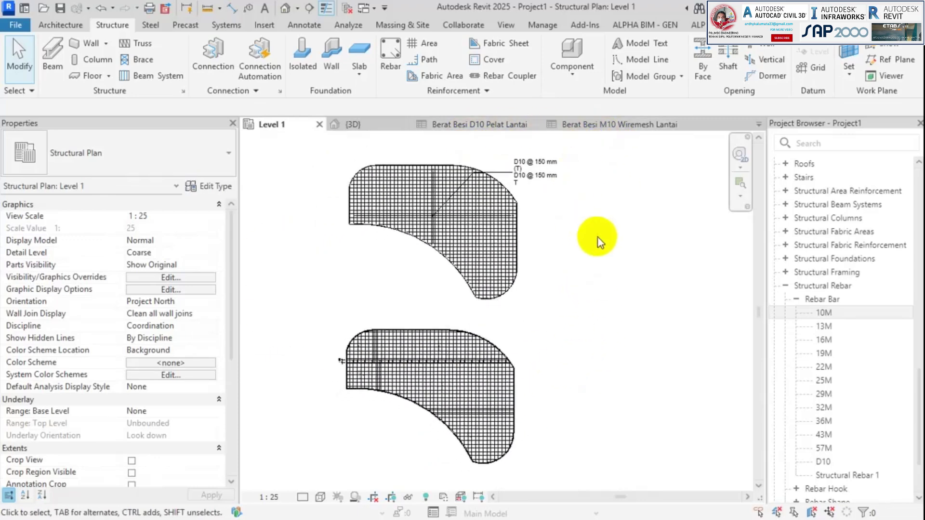
middle_drag(597, 238, 585, 236)
Revisit the M10 wiremesh and D10 weight schedules, and inspect both reinforced slabs in the 3D view.
click(621, 128)
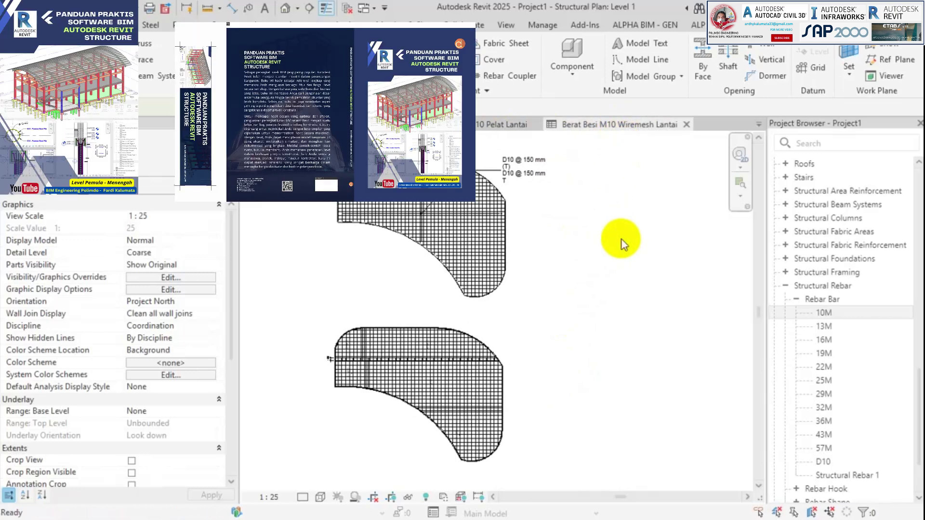
click(536, 125)
click(371, 124)
middle_drag(496, 205, 549, 296)
scroll(519, 230, up, 1)
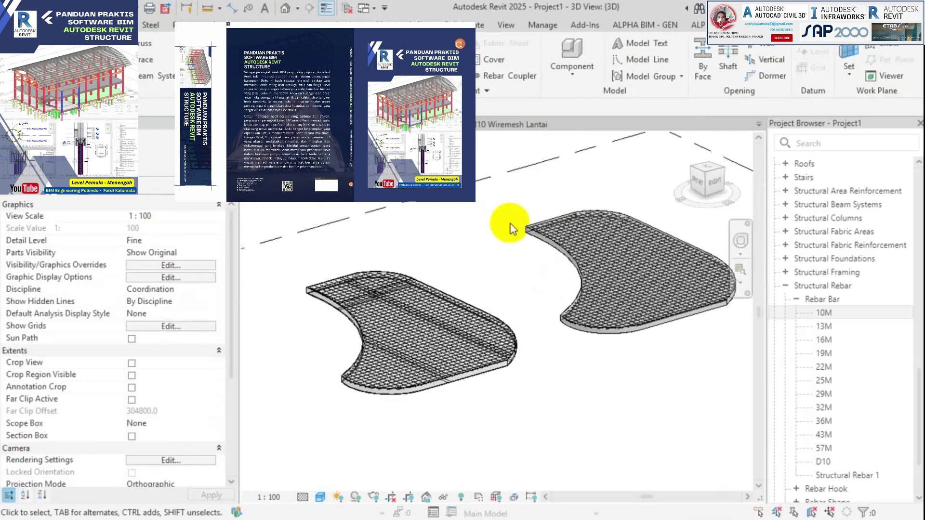
click(532, 224)
key(Escape)
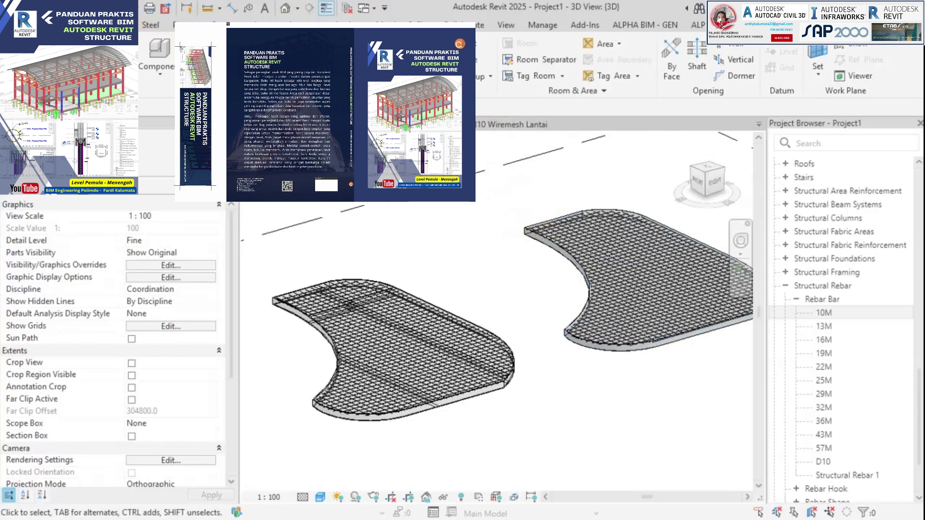
Tile all open views and frame both reinforced slabs in the 3D and Level 1 windows.
click(505, 25)
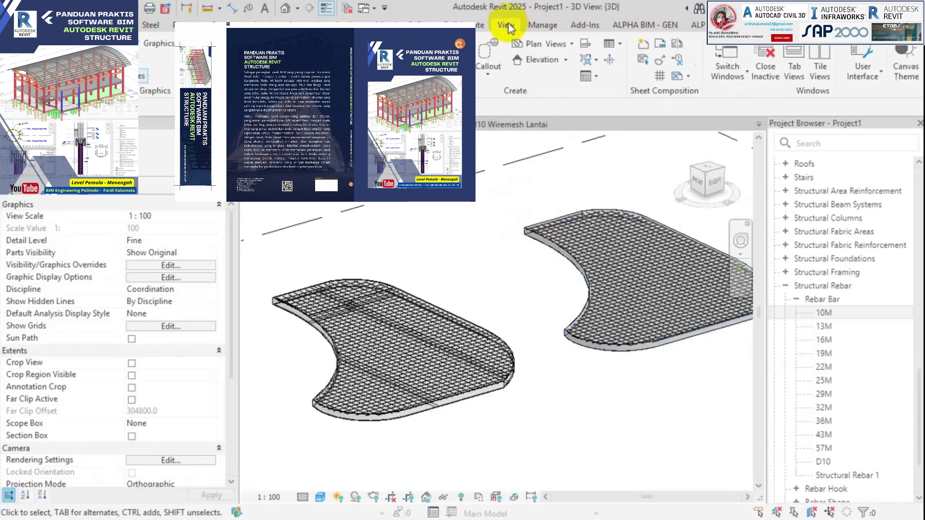
click(820, 72)
scroll(334, 220, down, 5)
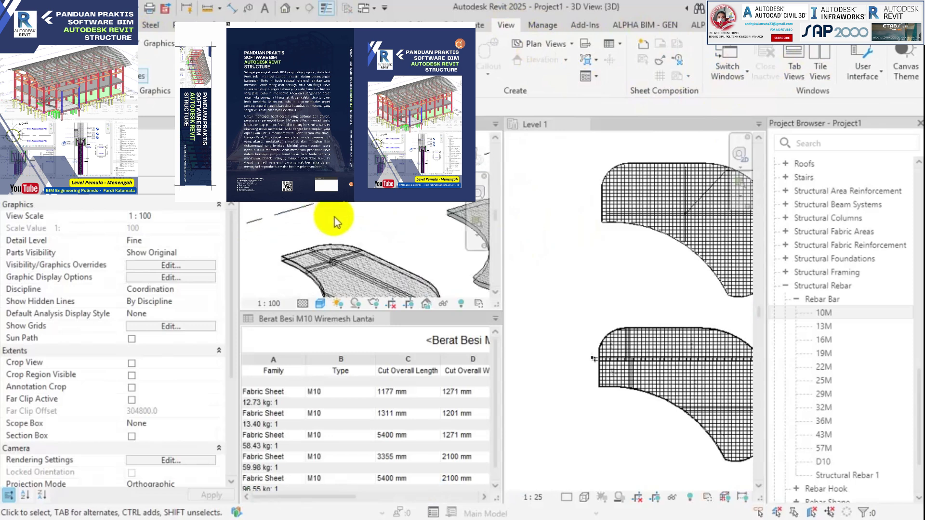
middle_drag(386, 227, 364, 190)
scroll(583, 289, down, 1)
middle_drag(583, 289, 534, 280)
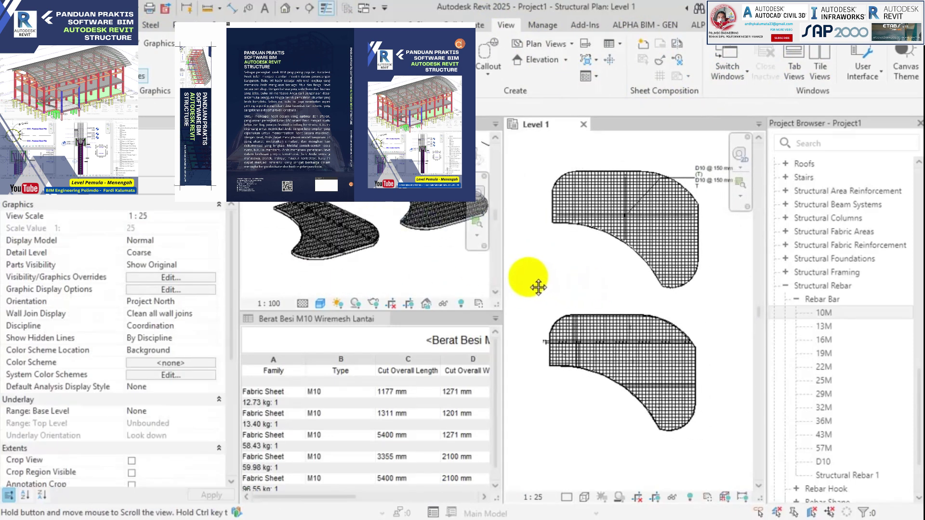